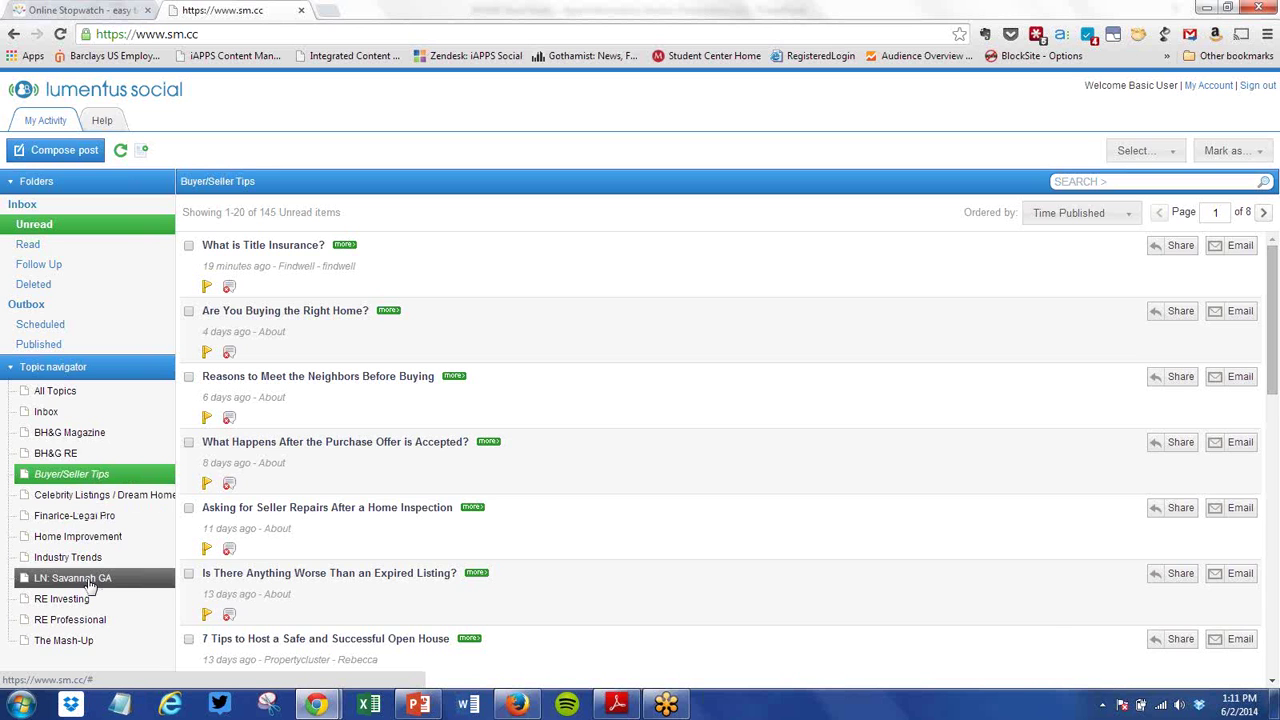
# Step: View the LN: Savannah GA topic, and open "7 Tips to Host a Safe and Successful Open House" from Buyer/Seller Tips
pyautogui.click(88, 582)
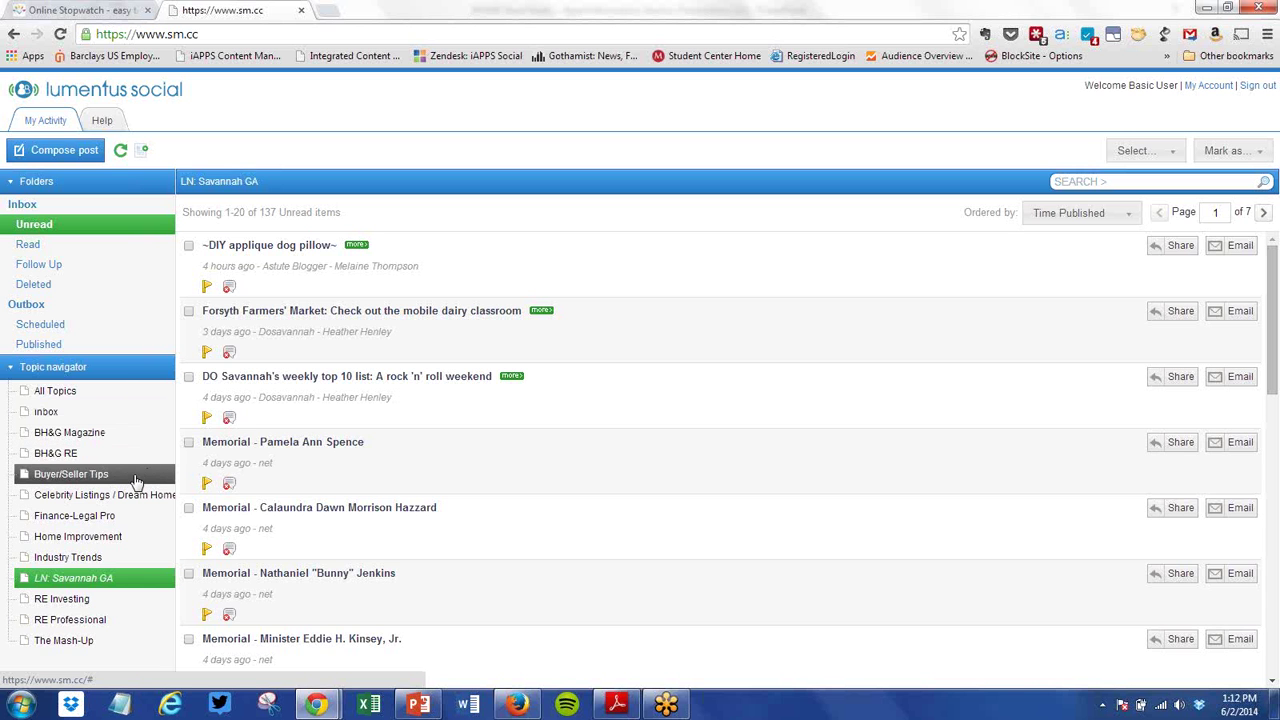
pyautogui.click(134, 475)
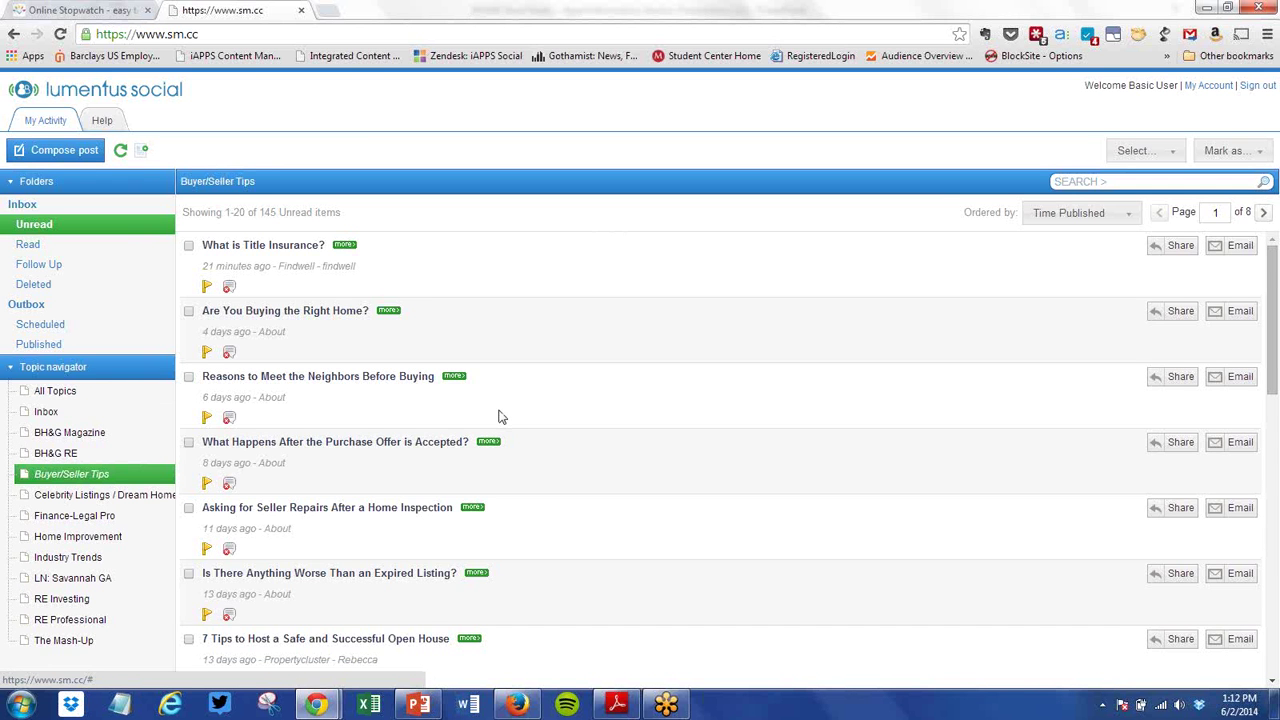
pyautogui.scroll(-1, 501, 417)
pyautogui.scroll(-1, 510, 415)
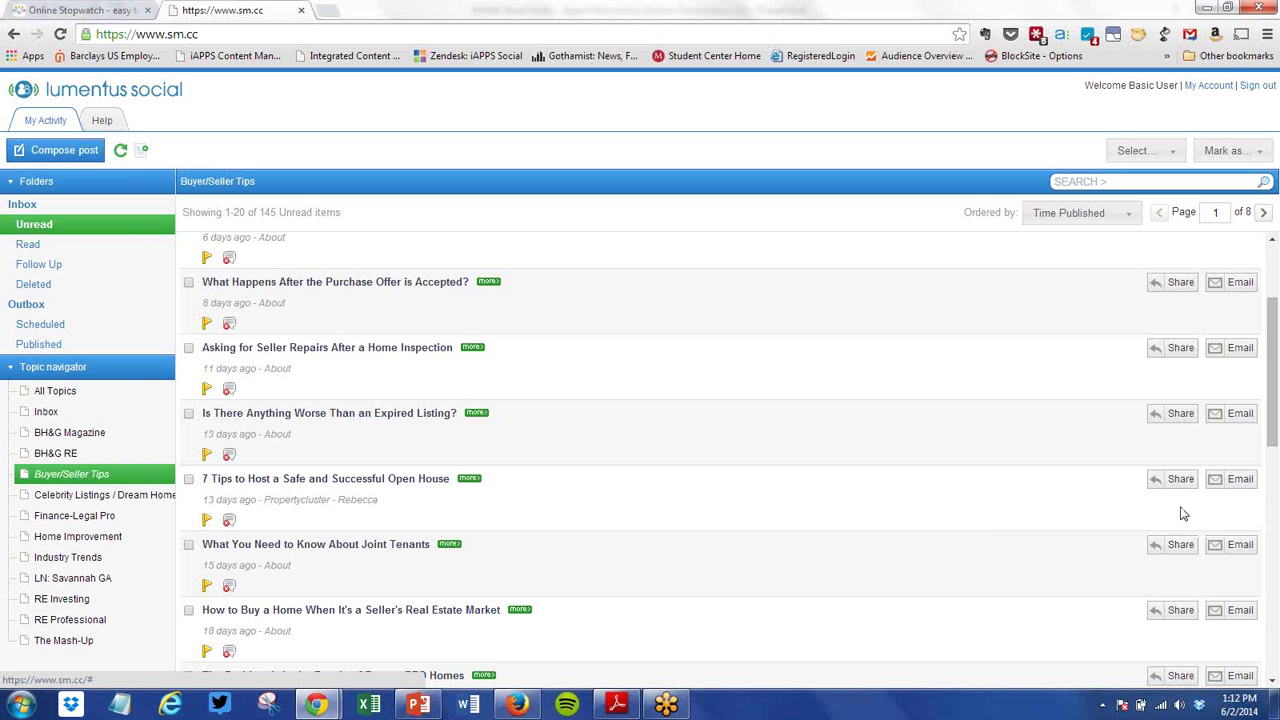
pyautogui.click(384, 479)
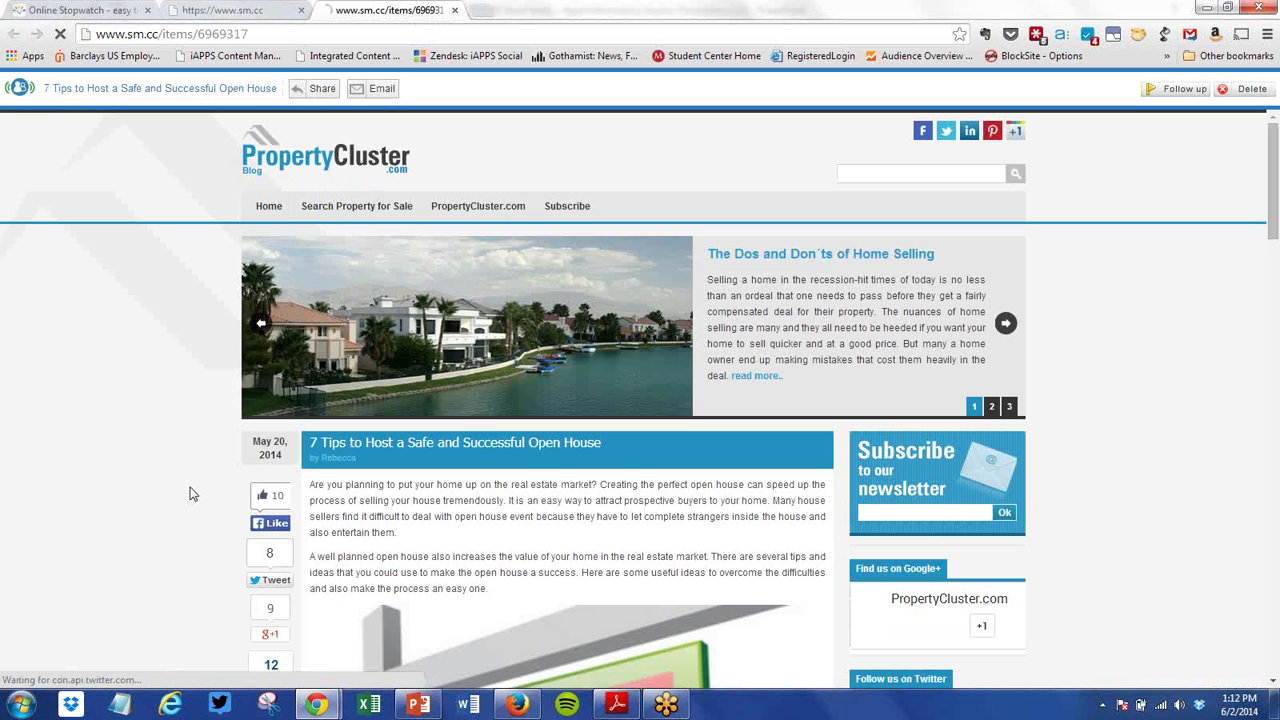
# Step: Start a share post for the open house article and bring up the file chooser for its image, cancelling without choosing a file
pyautogui.scroll(-1, 193, 493)
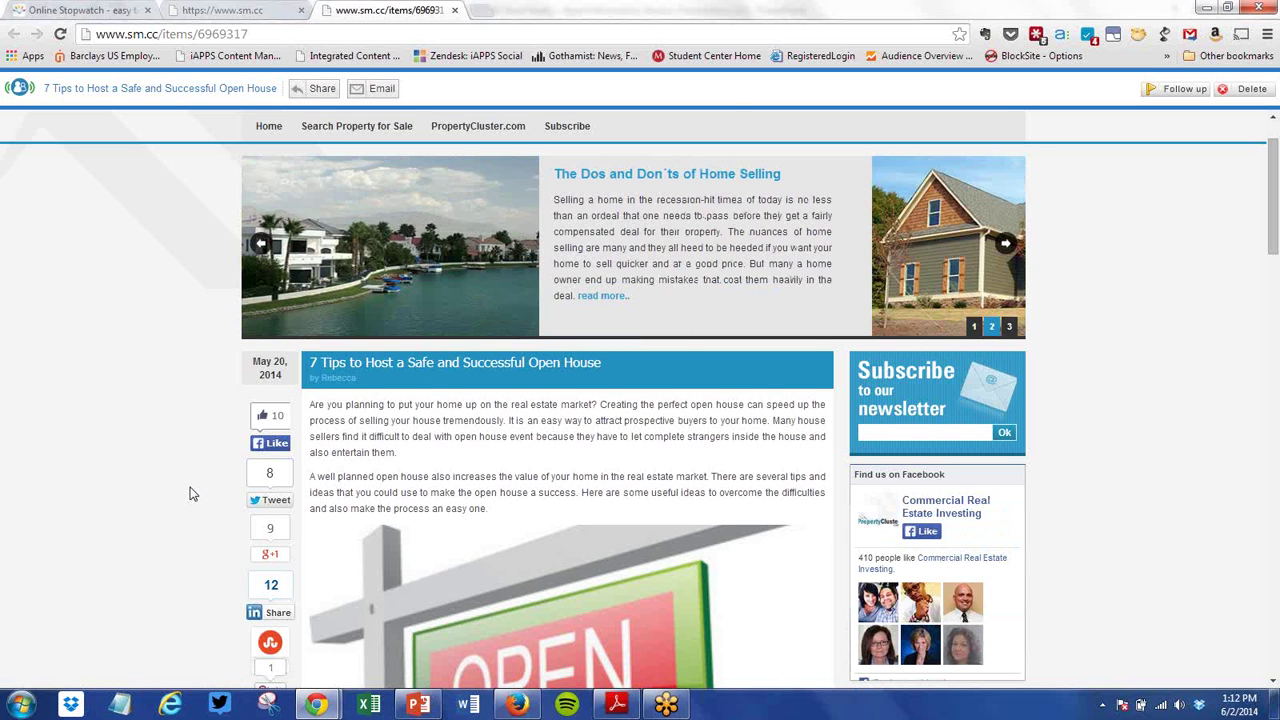
pyautogui.scroll(-2, 193, 493)
pyautogui.scroll(-1, 193, 493)
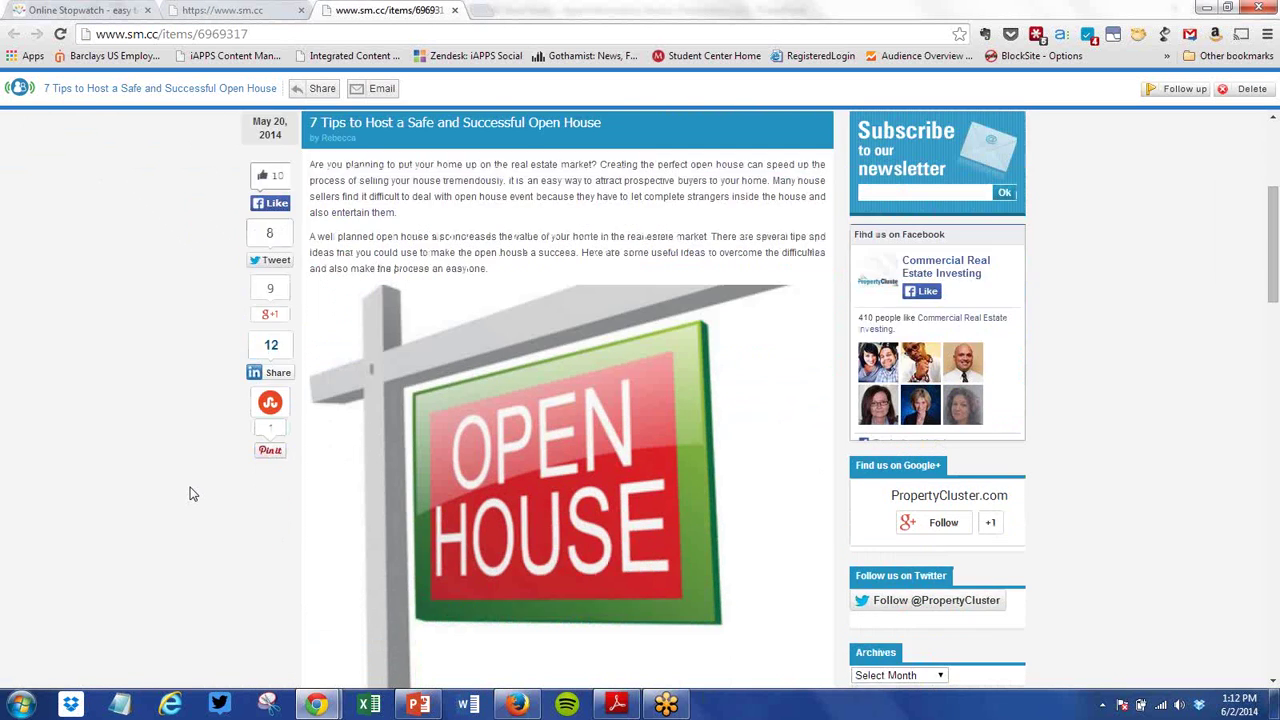
pyautogui.scroll(-2, 210, 400)
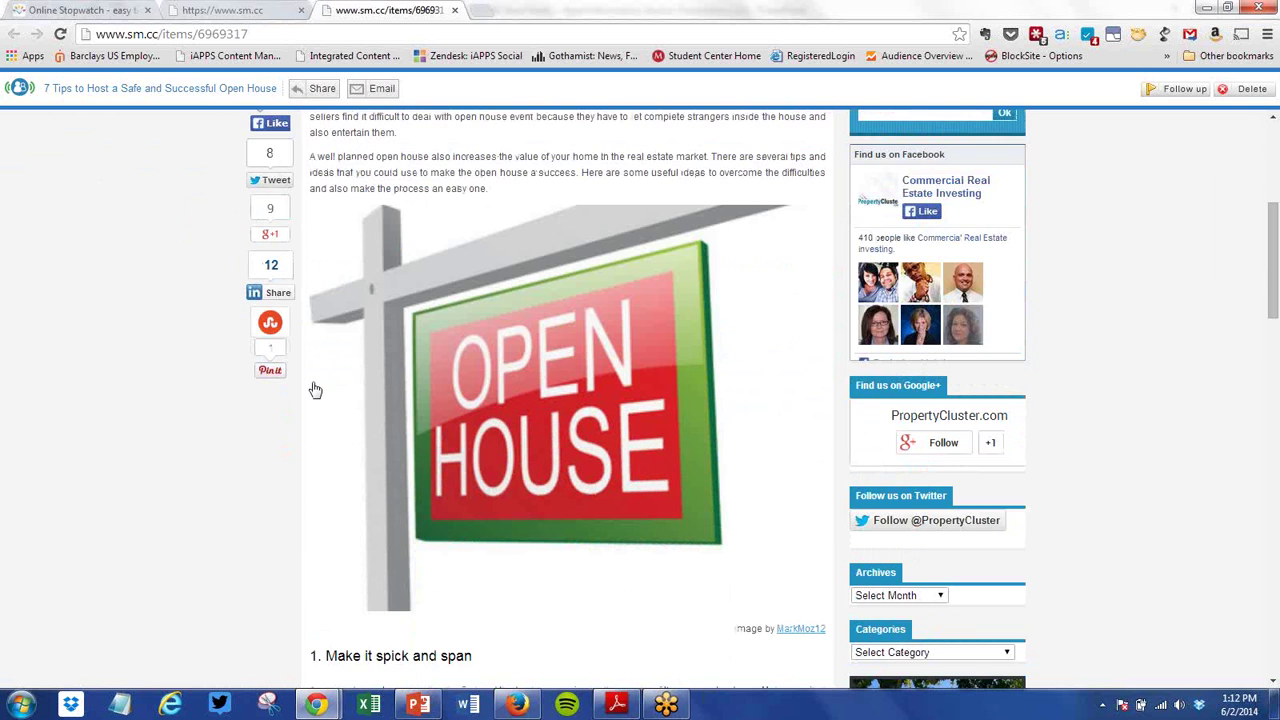
pyautogui.scroll(-1, 250, 395)
pyautogui.scroll(-2, 85, 426)
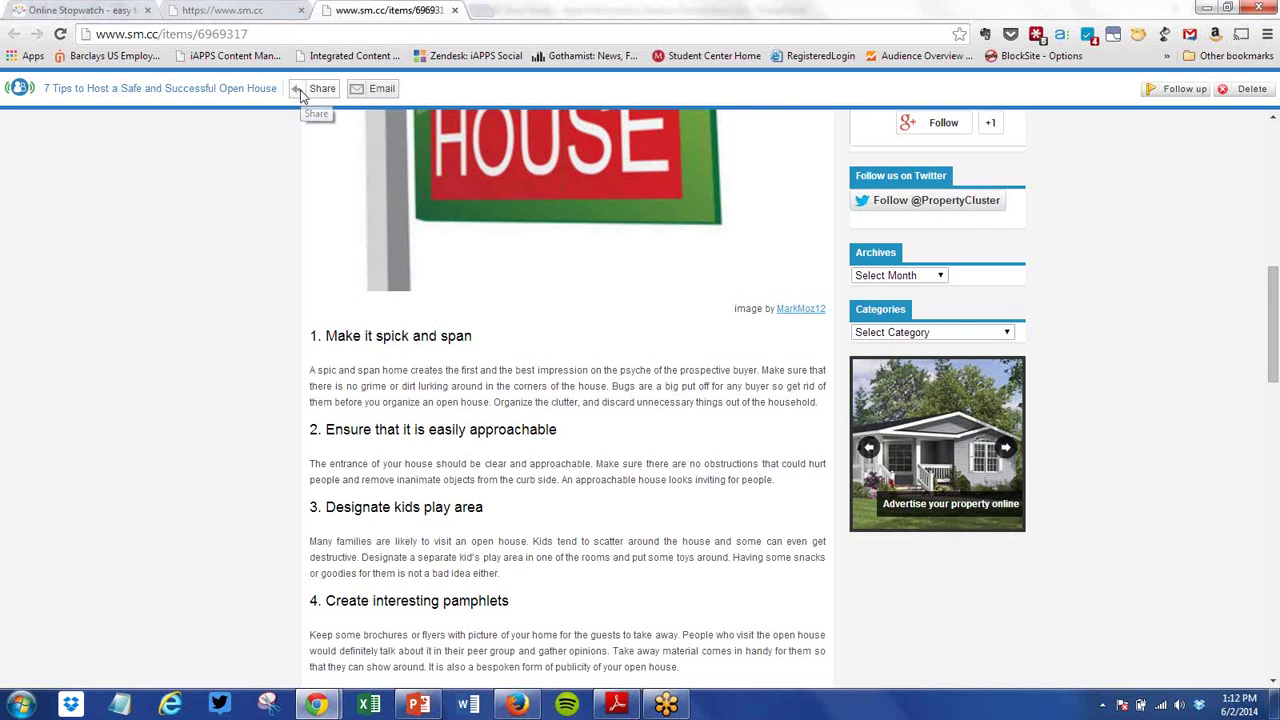
pyautogui.click(301, 91)
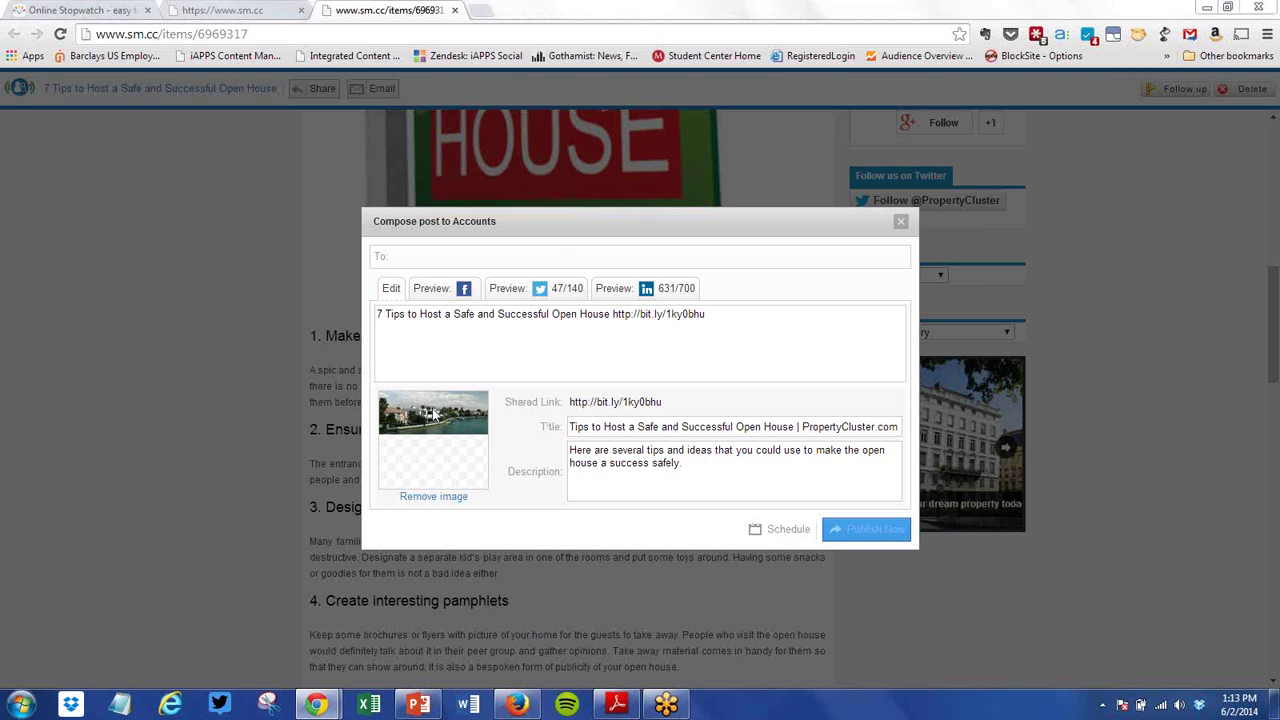
pyautogui.click(435, 415)
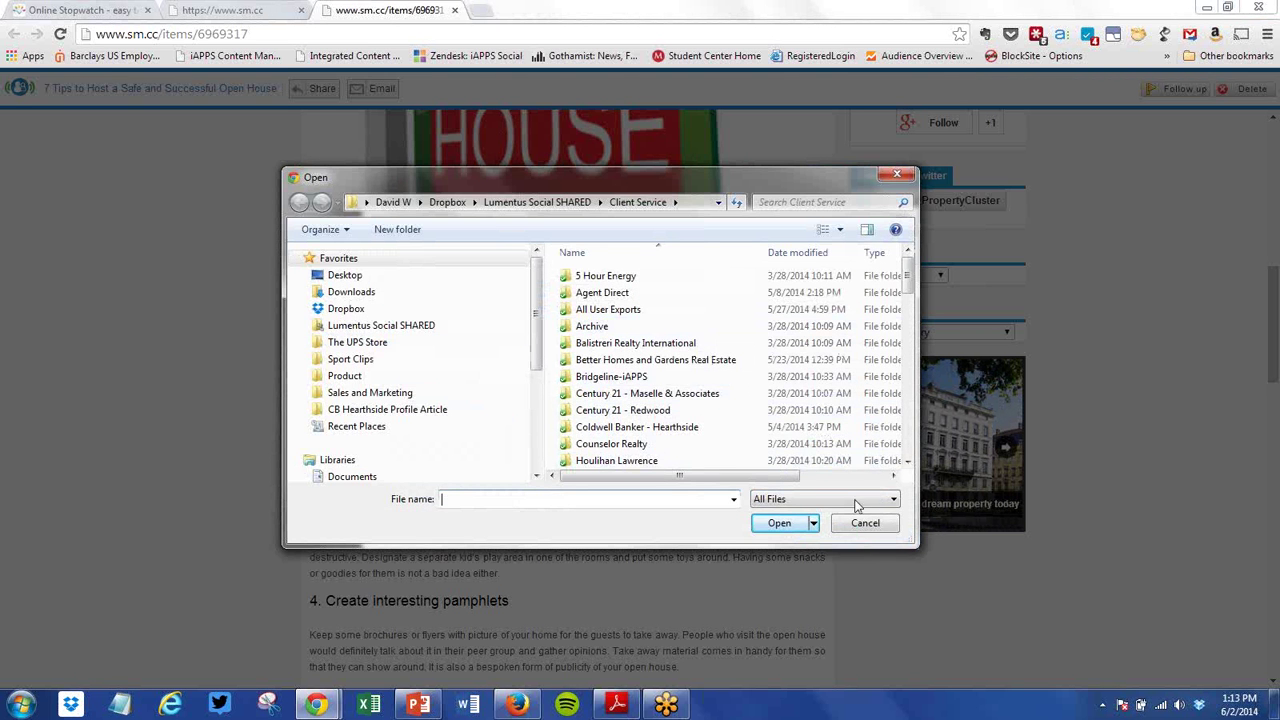
pyautogui.click(864, 523)
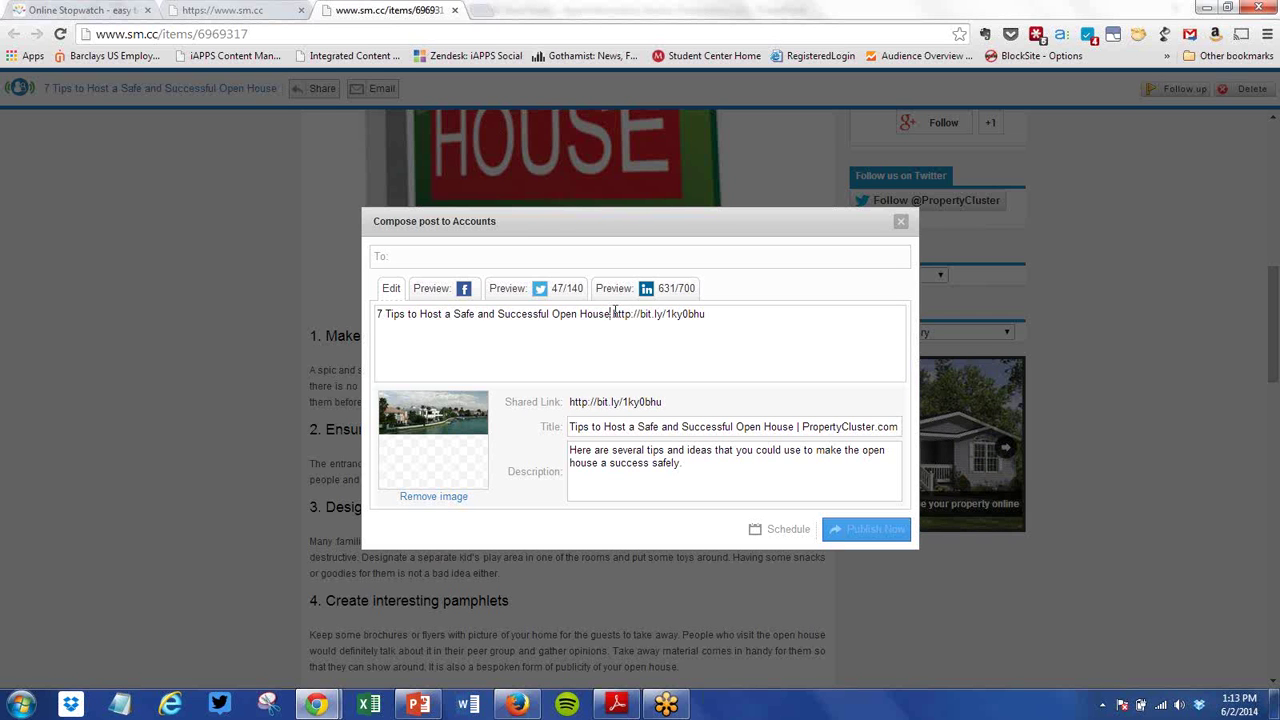
# Step: Replace the message text before the link with "It's important to have succesful open house. Here are tips to do just that."
pyautogui.moveTo(611, 314); pyautogui.dragTo(286, 314)
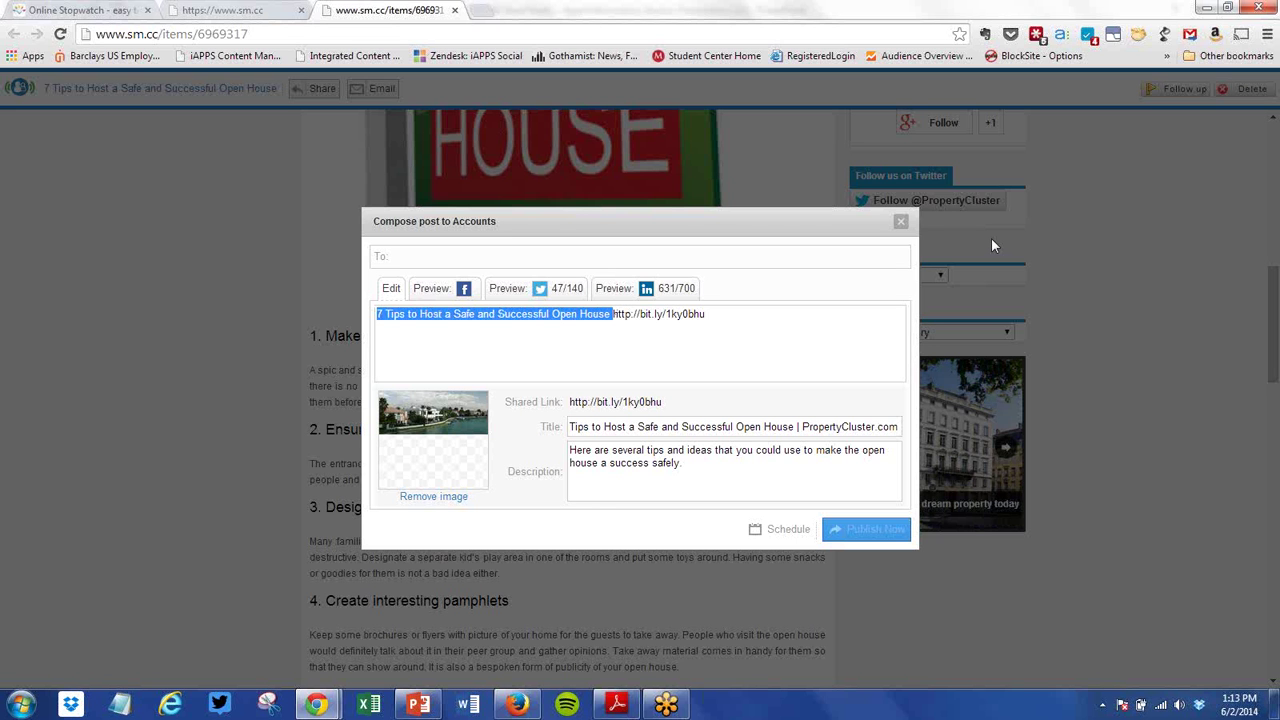
pyautogui.write("It's ")
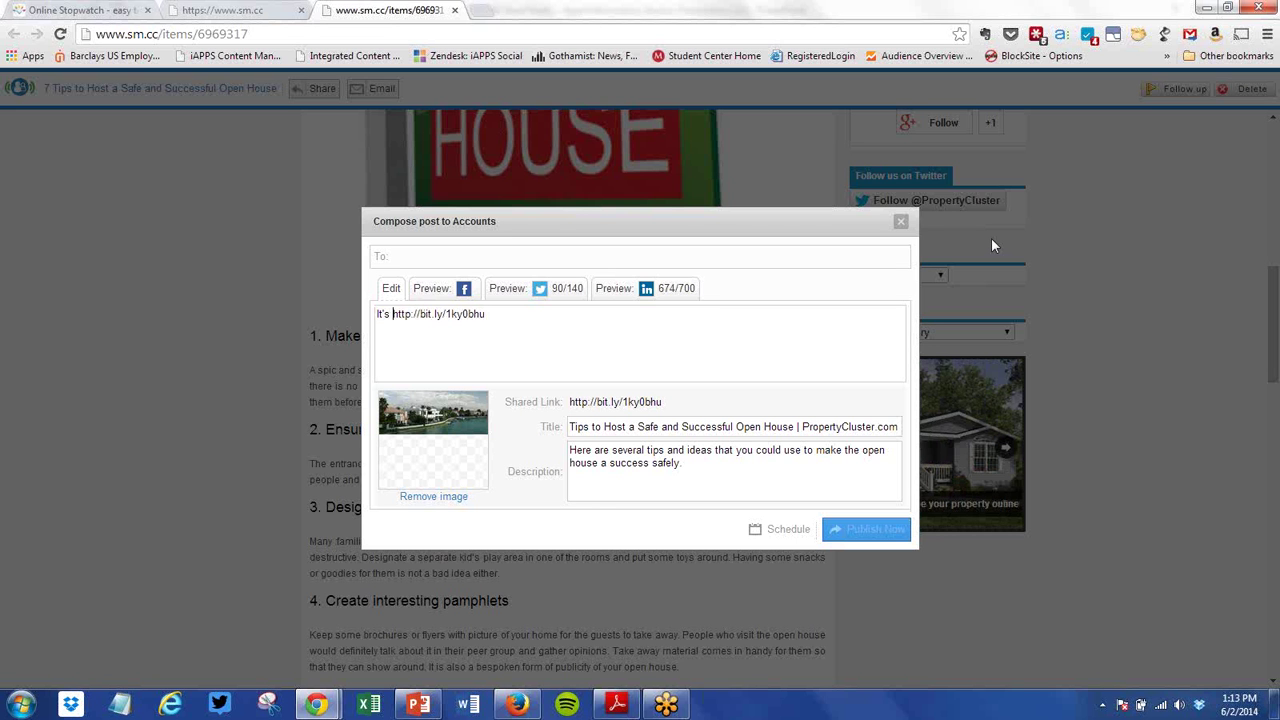
pyautogui.write('important to have')
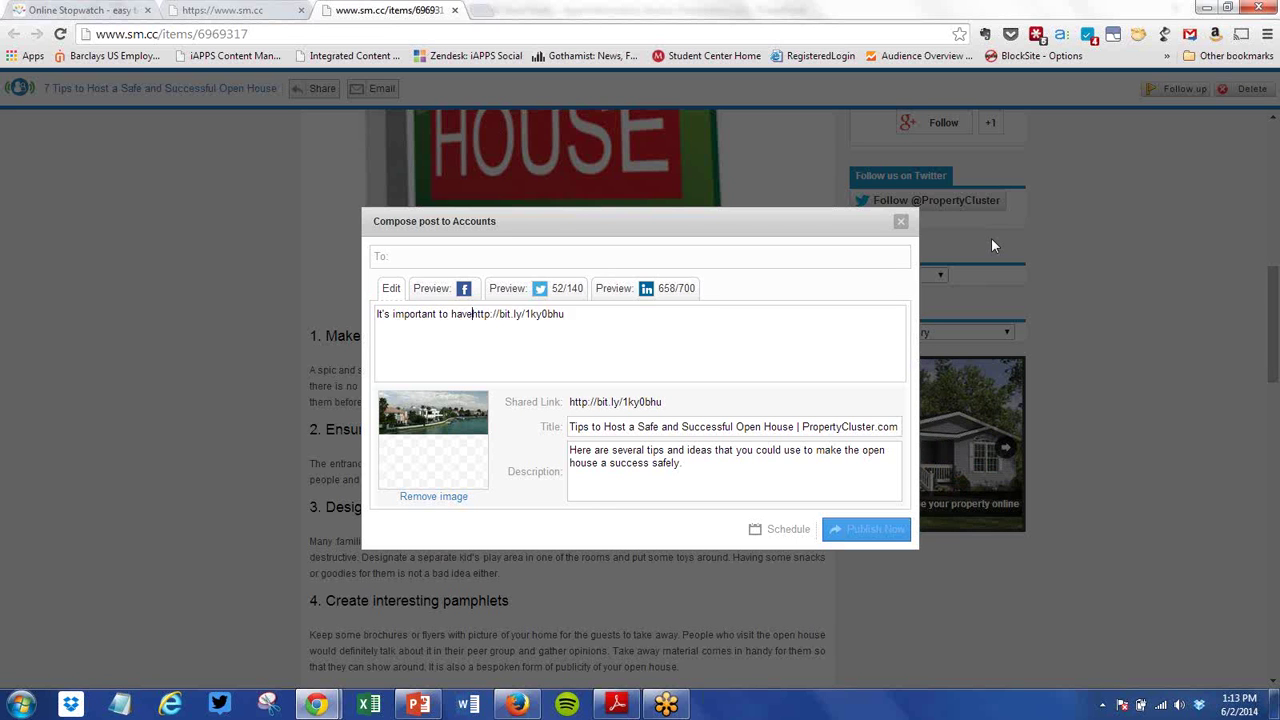
pyautogui.write(' succesful open')
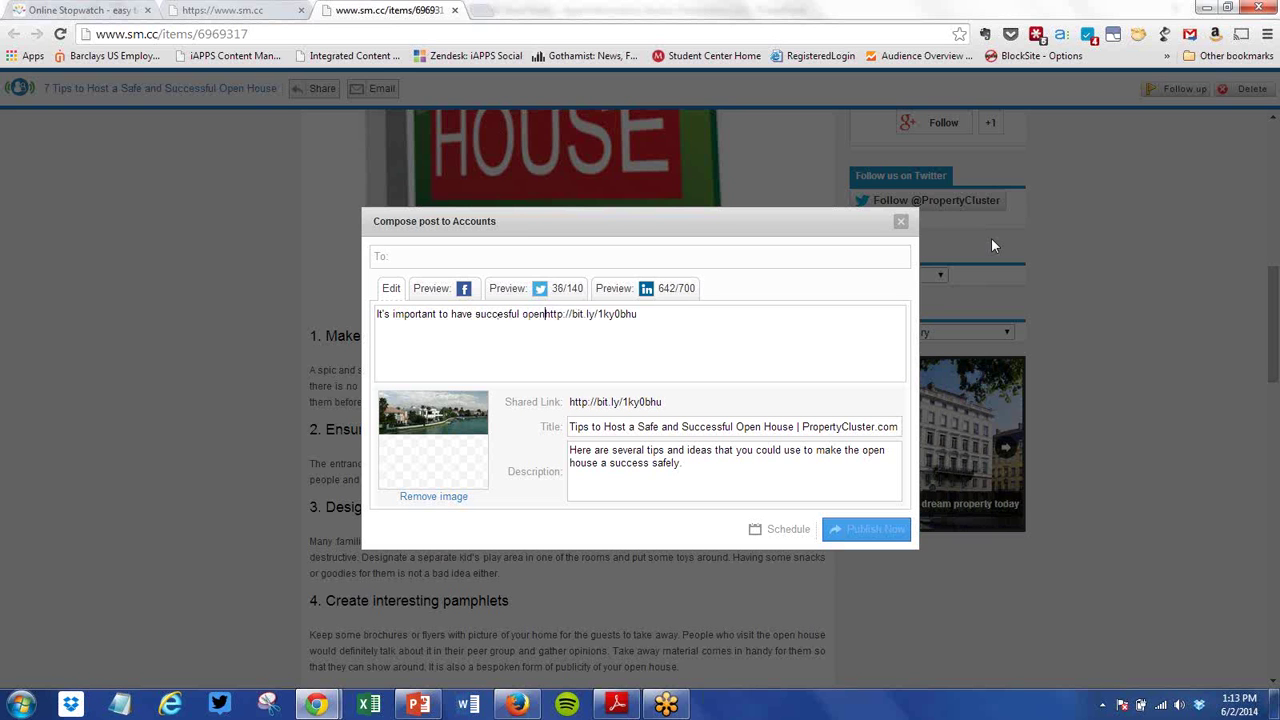
pyautogui.write(' house. ')
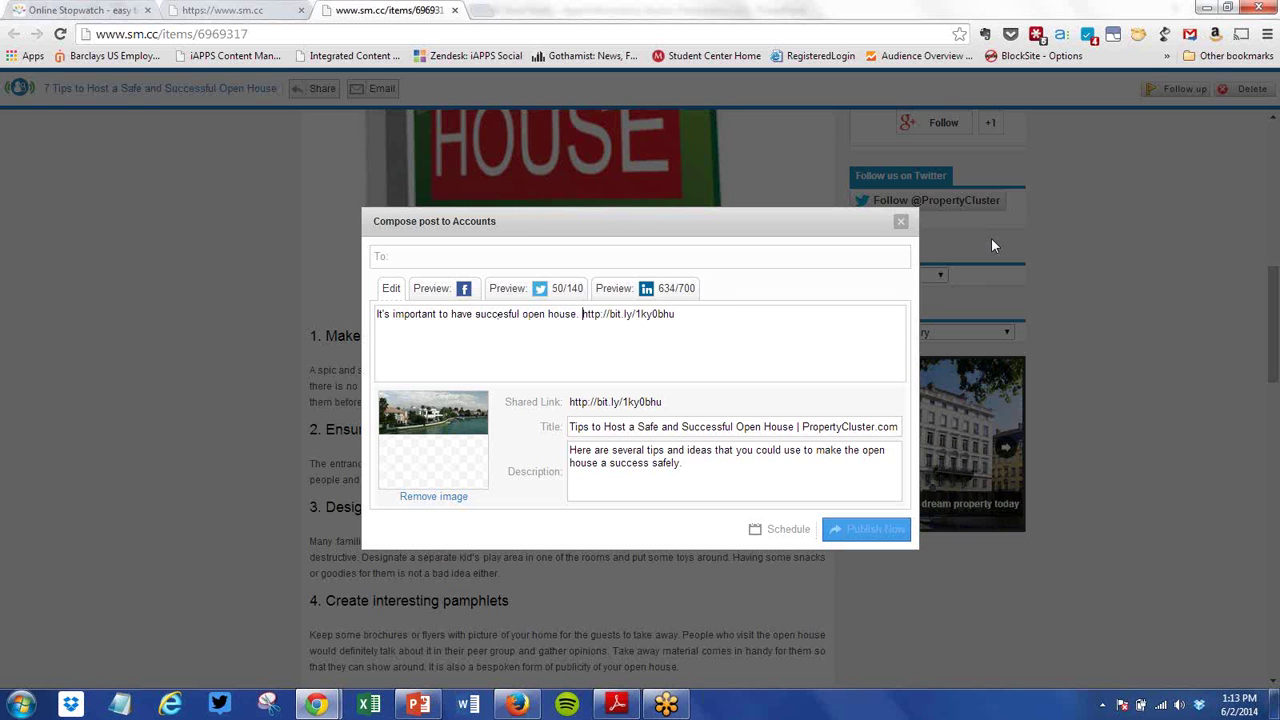
pyautogui.write('Here are t')
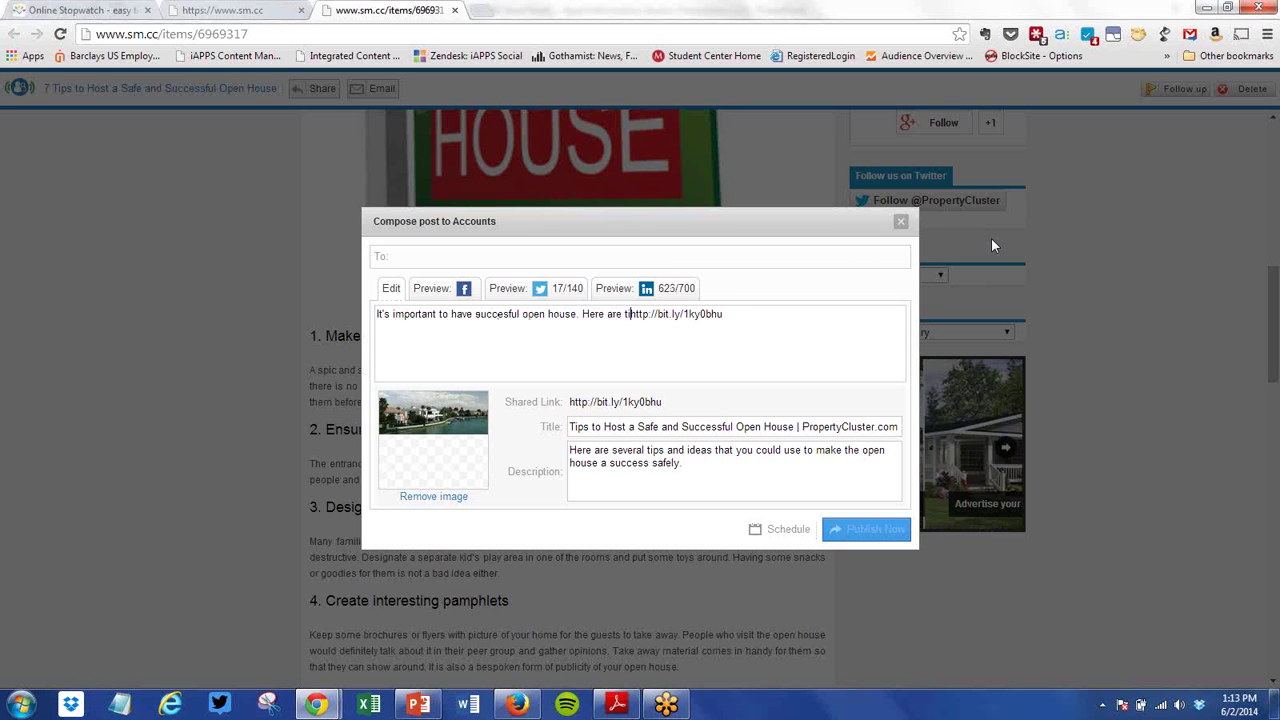
pyautogui.write('ips to d')
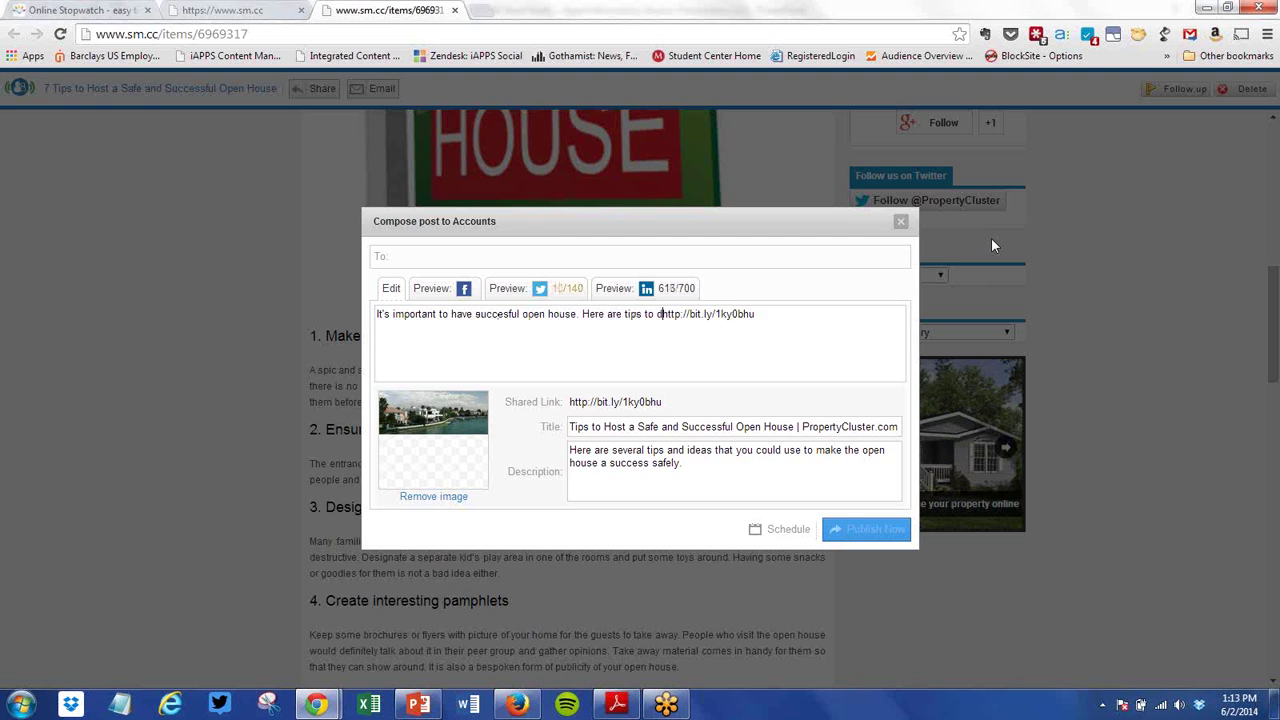
pyautogui.write('o just that.')
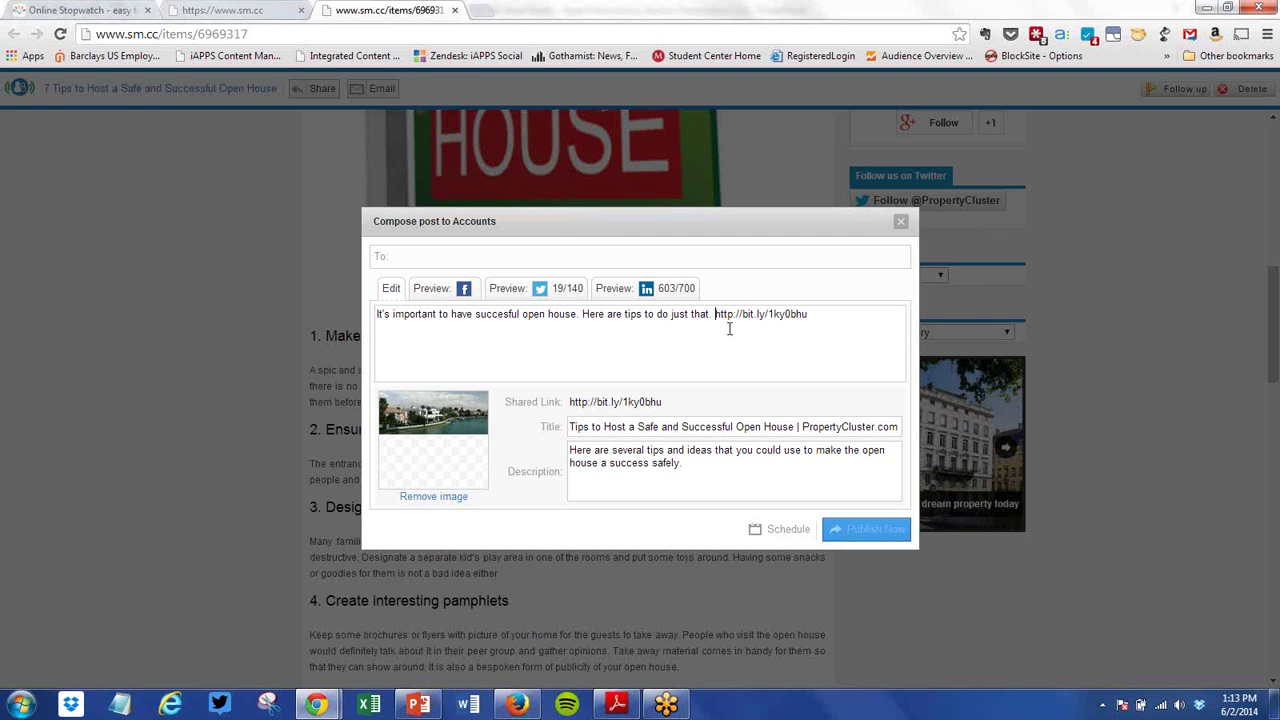
# Step: Check how the post looks in the Facebook, Twitter and LinkedIn previews
pyautogui.click(448, 290)
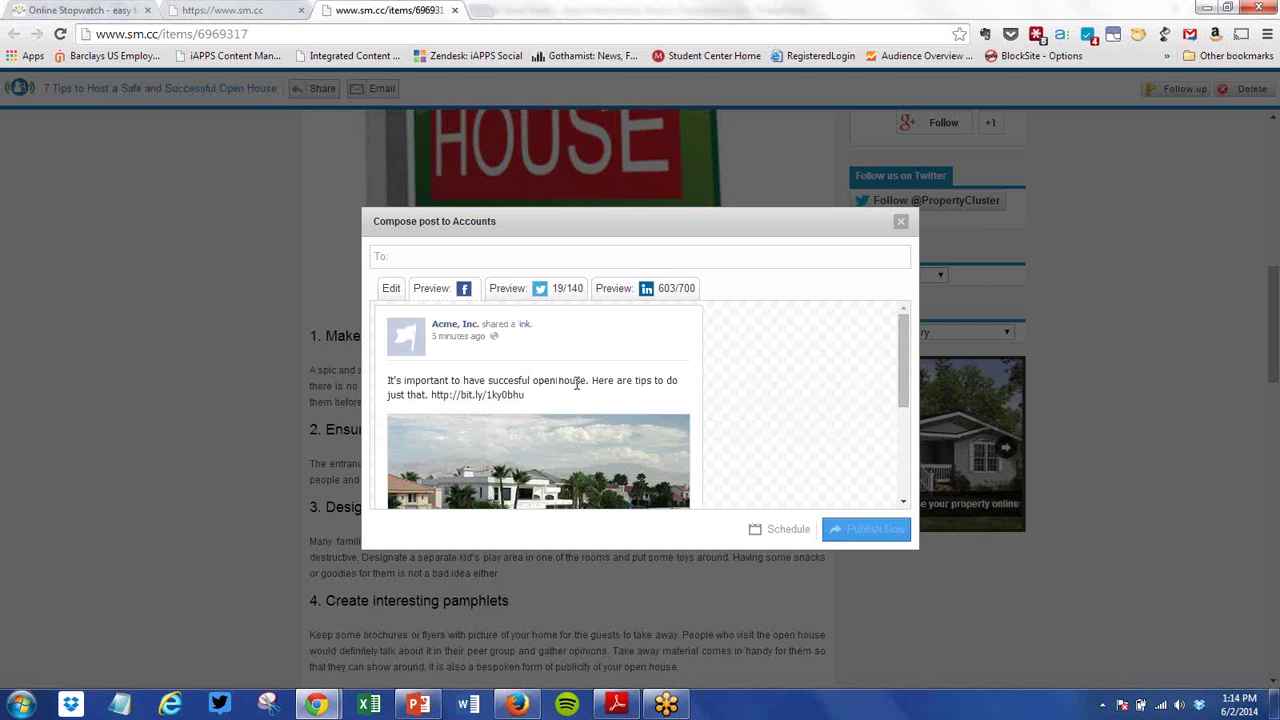
pyautogui.scroll(-1, 588, 406)
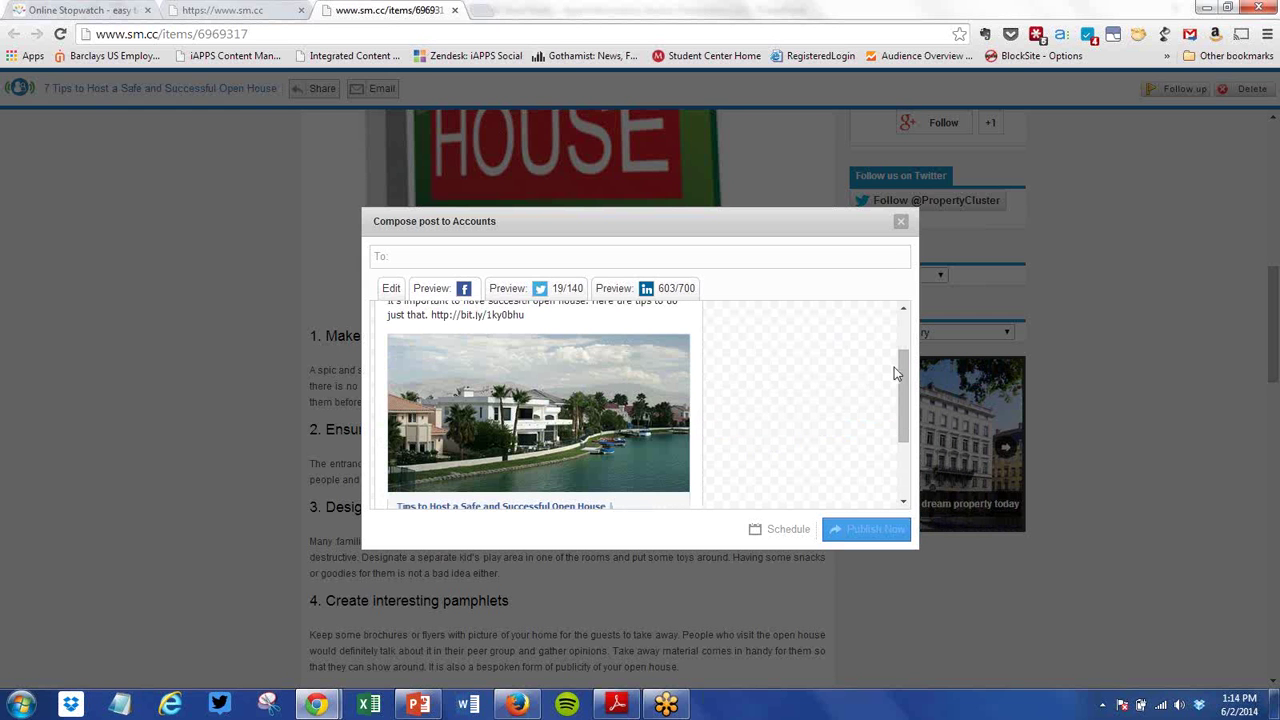
pyautogui.moveTo(904, 368); pyautogui.dragTo(906, 345)
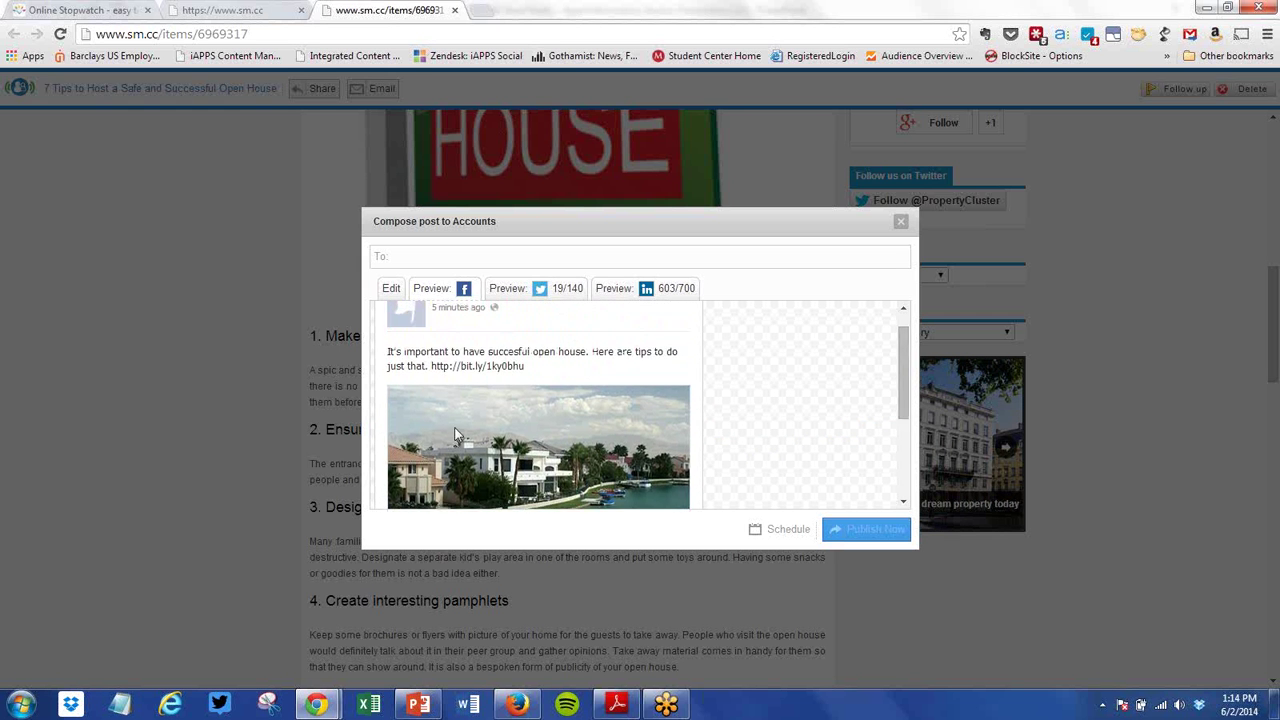
pyautogui.click(548, 291)
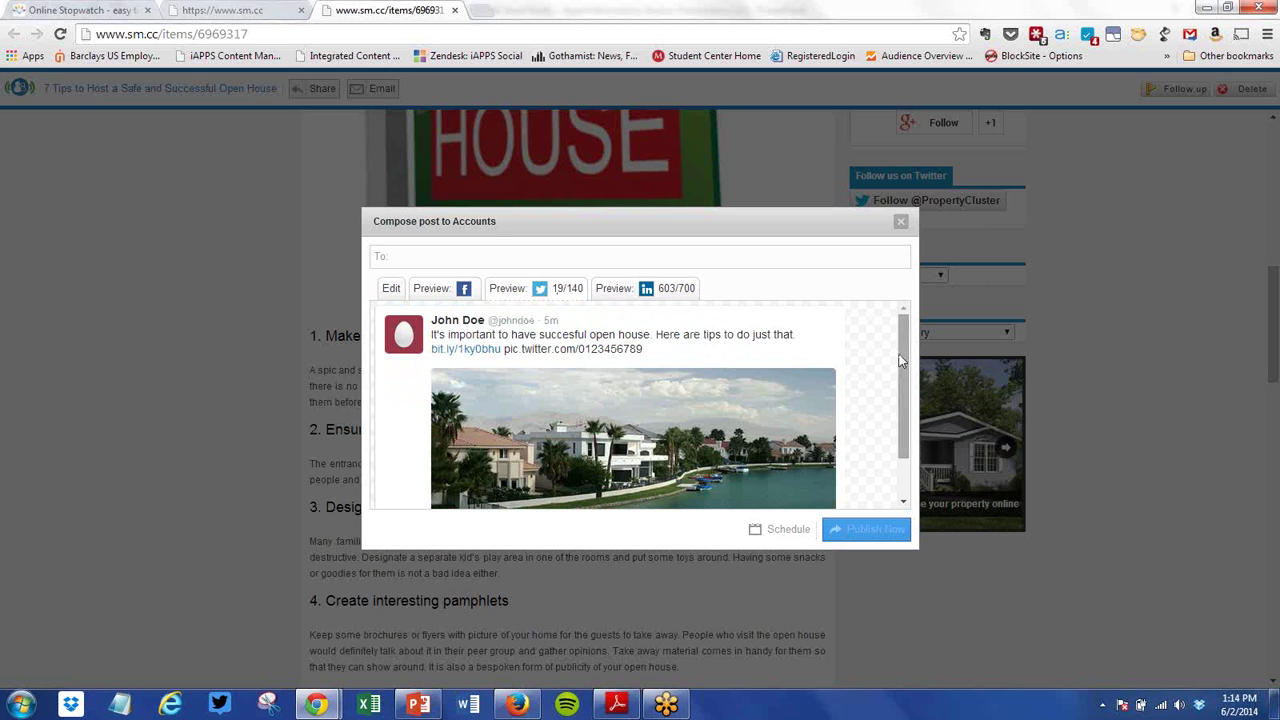
pyautogui.click(676, 290)
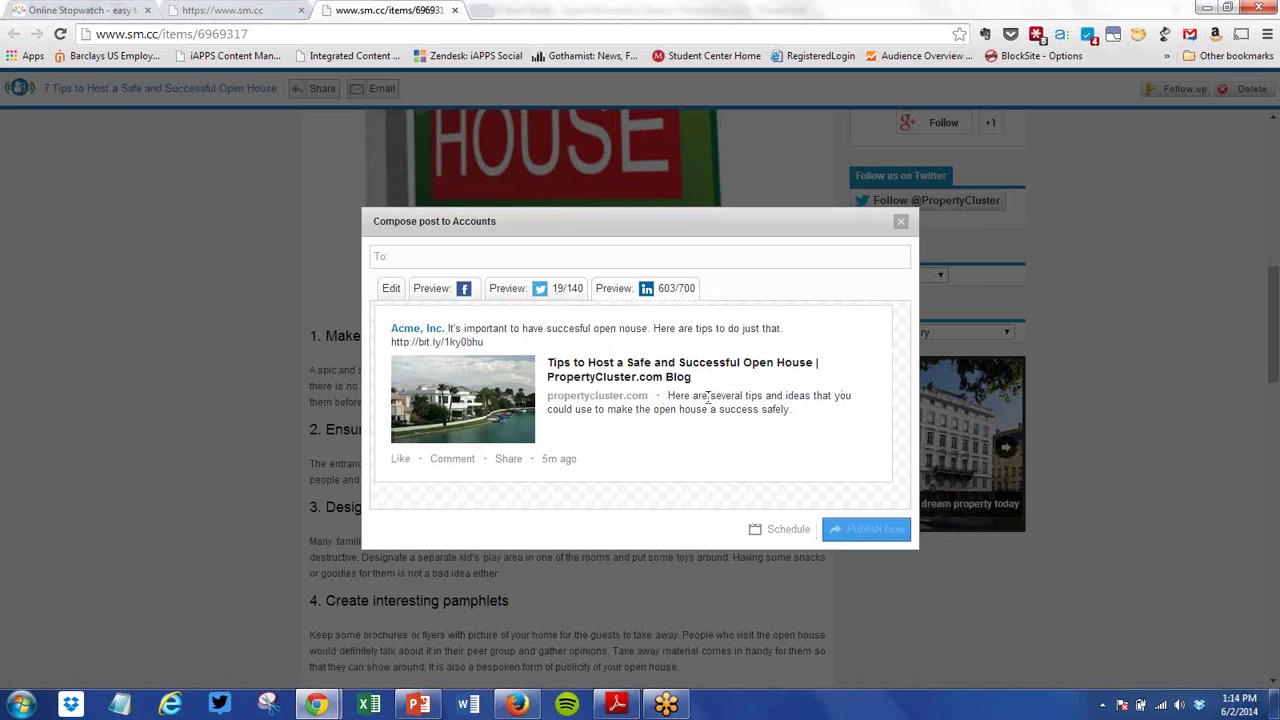
pyautogui.click(445, 300)
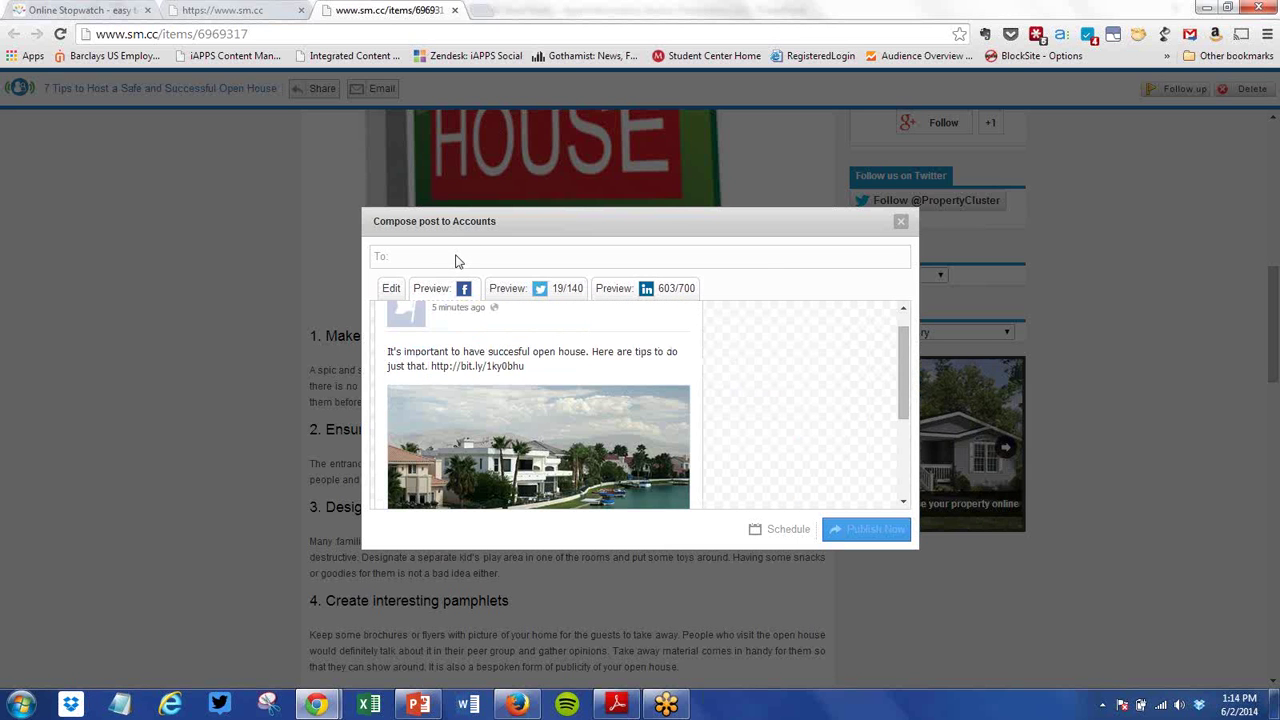
# Step: Address the post to all connected social accounts and schedule it for 06/02/14 at 03:15 PM
pyautogui.click(460, 257)
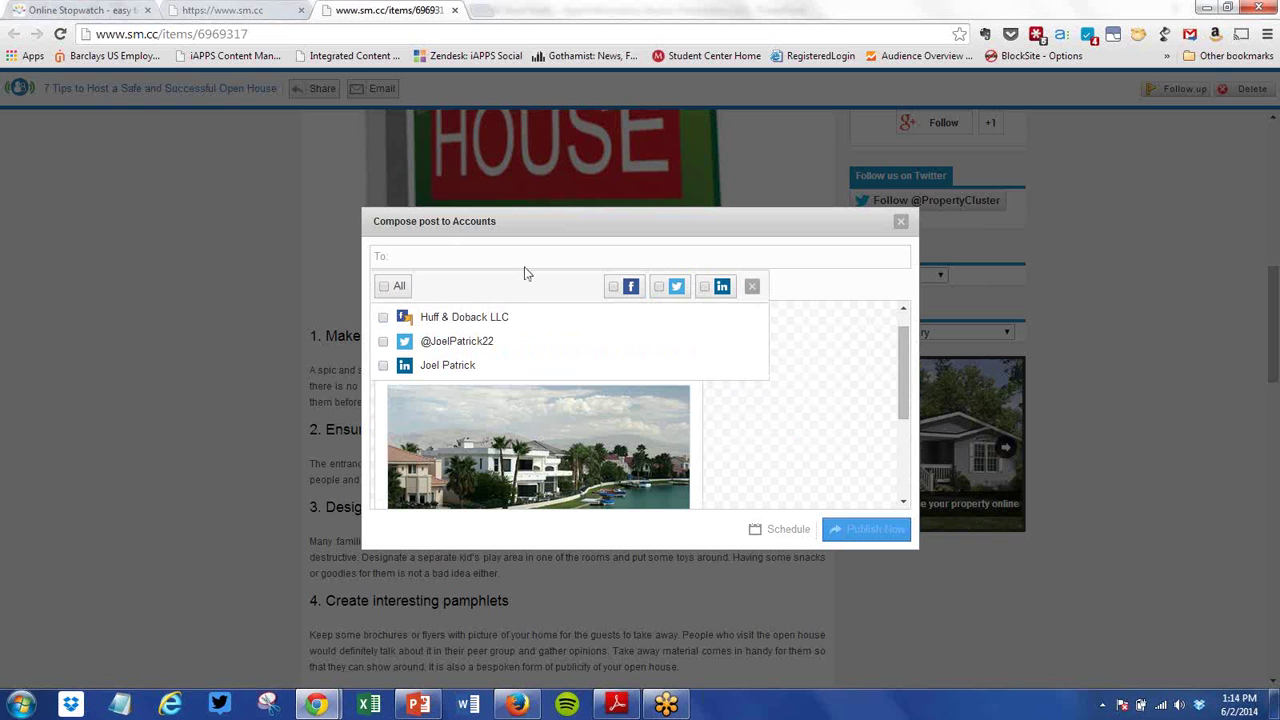
pyautogui.click(398, 294)
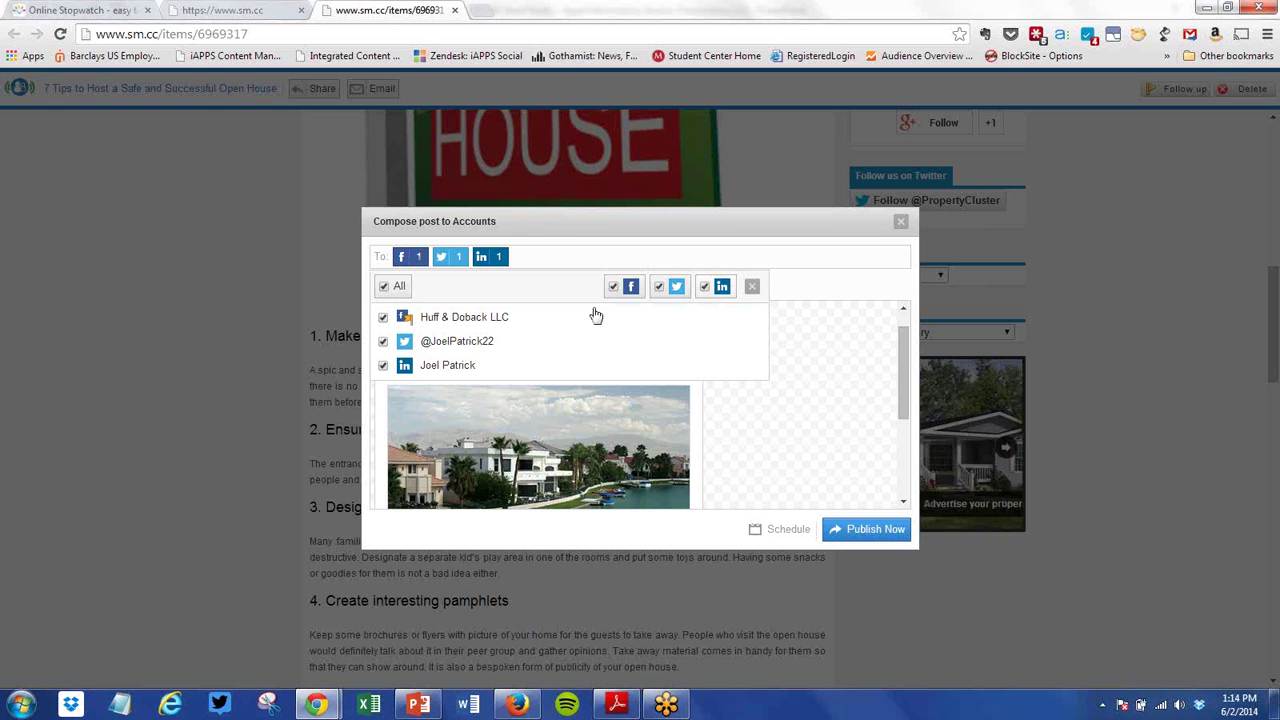
pyautogui.click(778, 530)
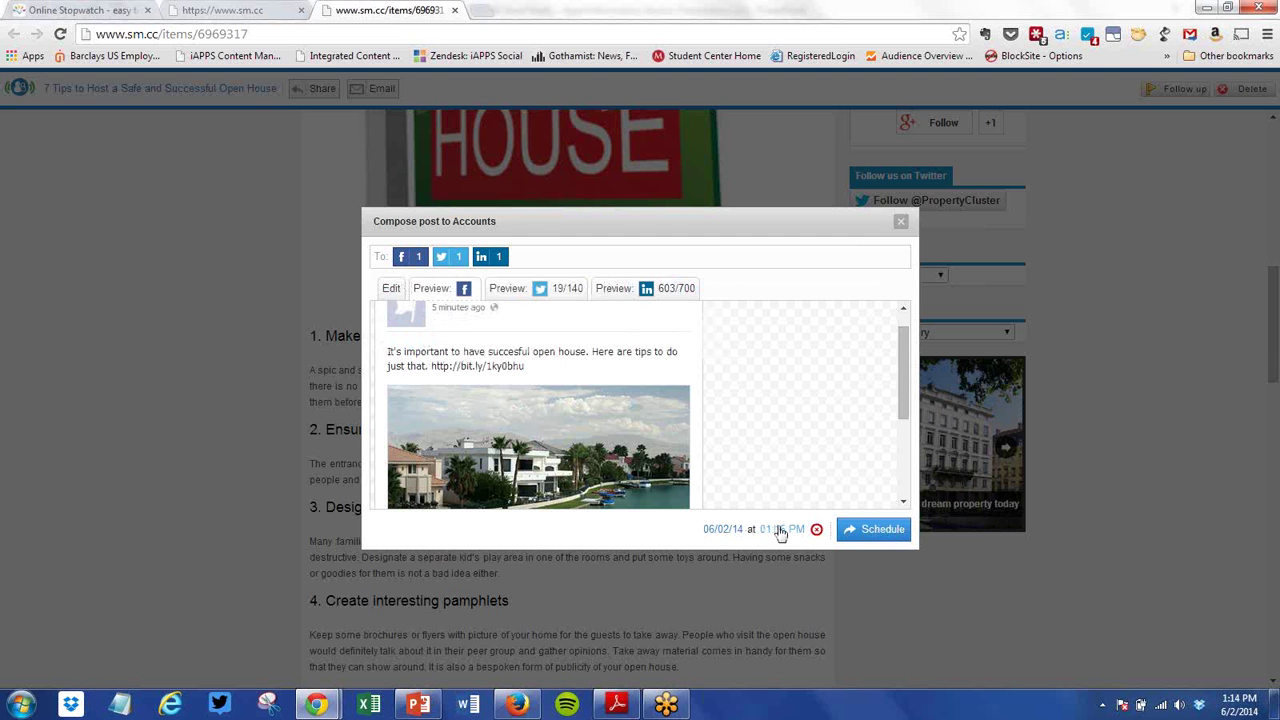
pyautogui.click(780, 533)
pyautogui.click(718, 553)
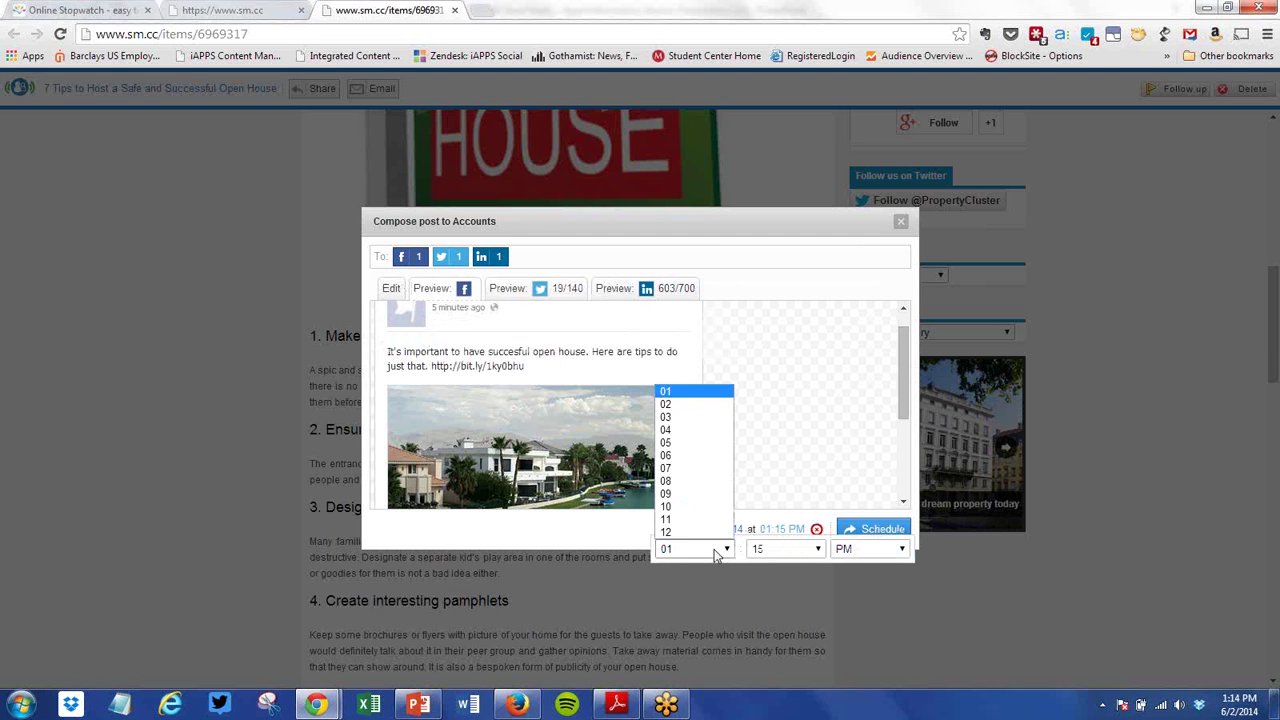
pyautogui.click(700, 417)
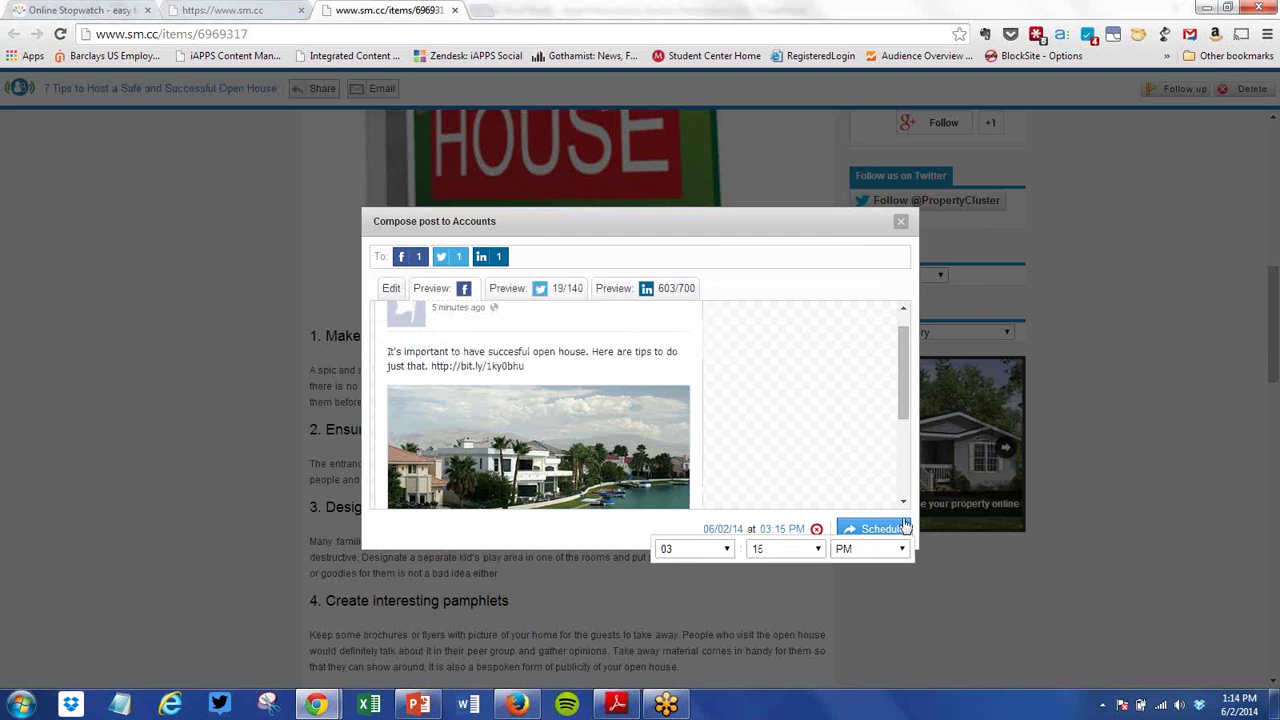
pyautogui.click(904, 524)
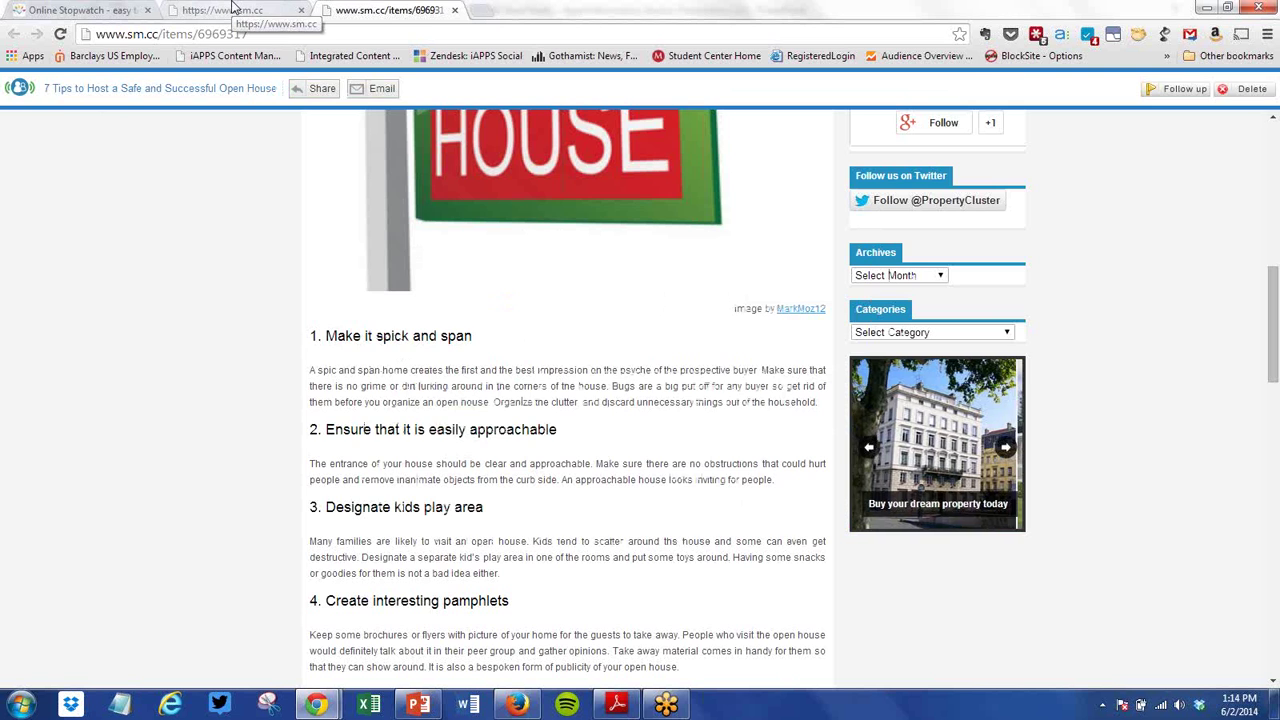
# Step: Return to the content feed, close the article page and show the unread items of the Home Improvement topic
pyautogui.click(232, 8)
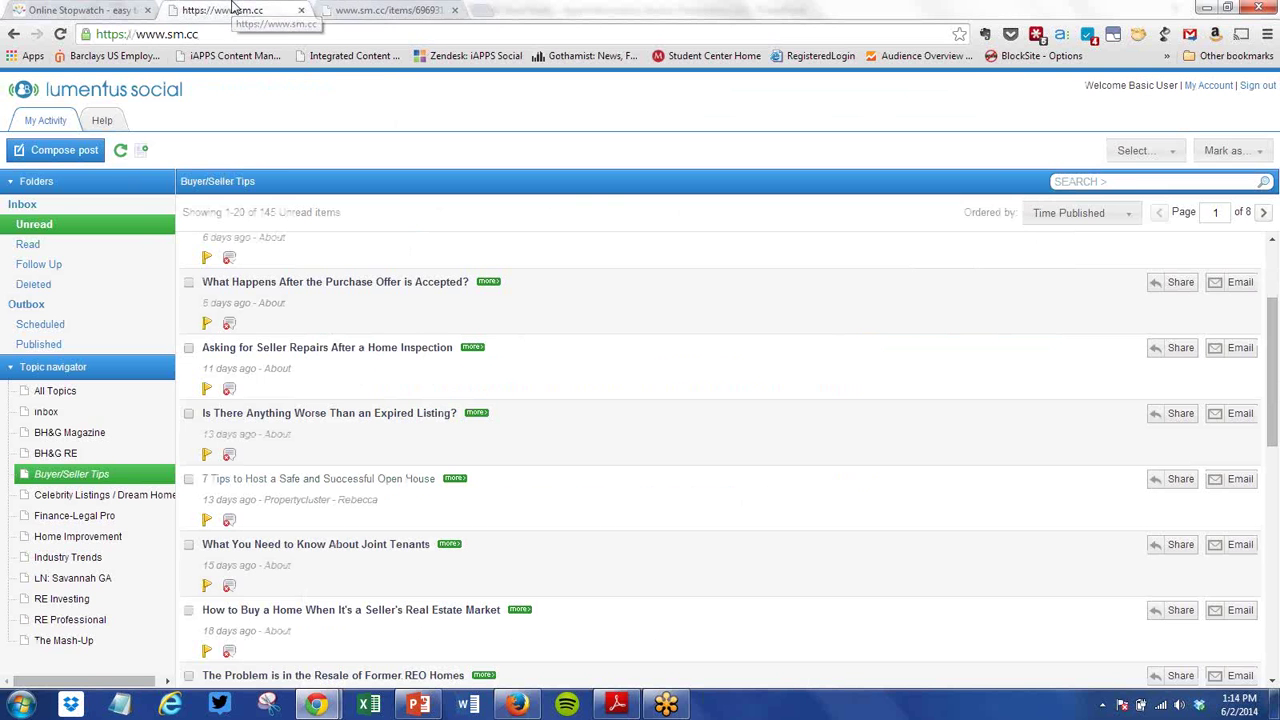
pyautogui.click(455, 10)
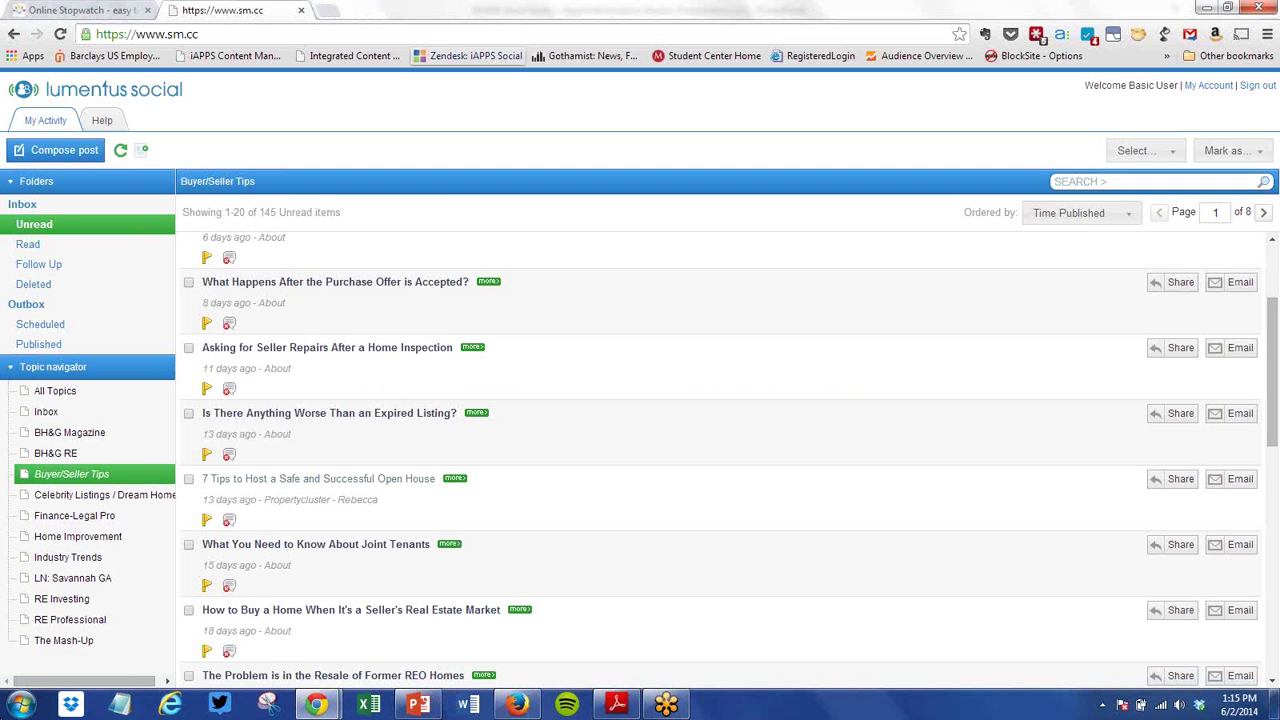
pyautogui.click(72, 536)
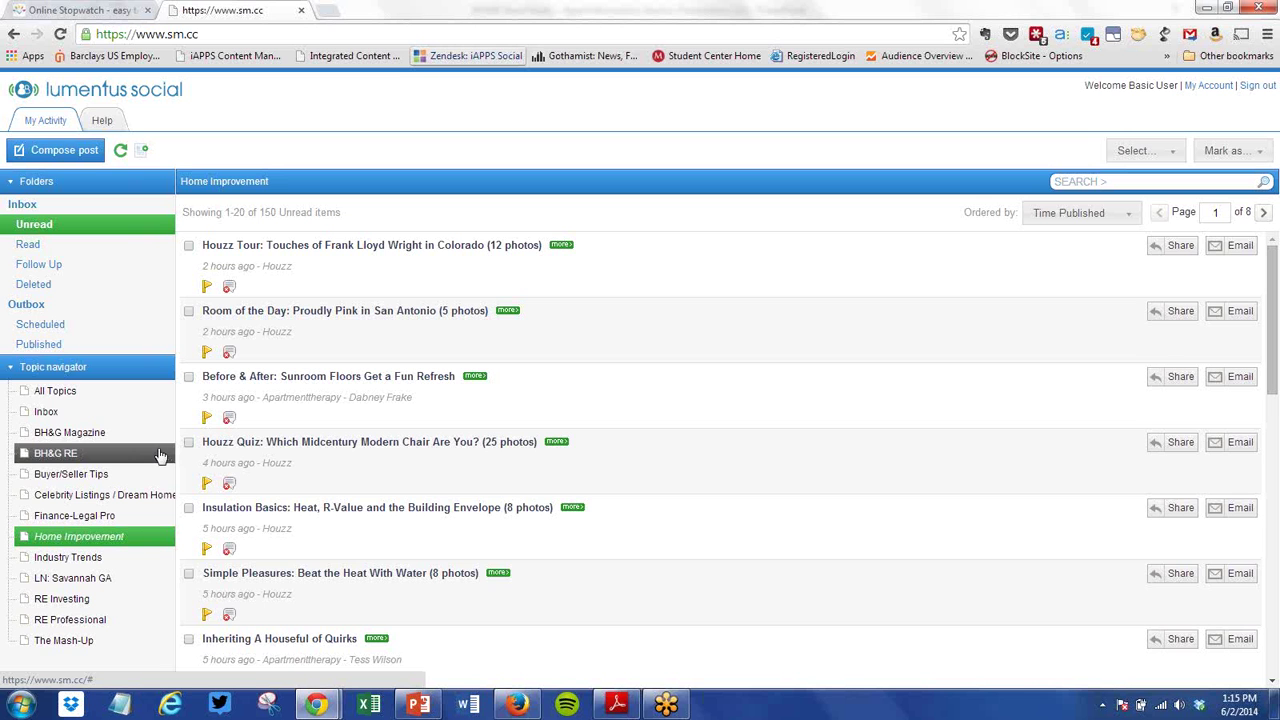
# Step: Review the account information and the connected social networks and profiles in the account settings, and close them
pyautogui.click(1212, 87)
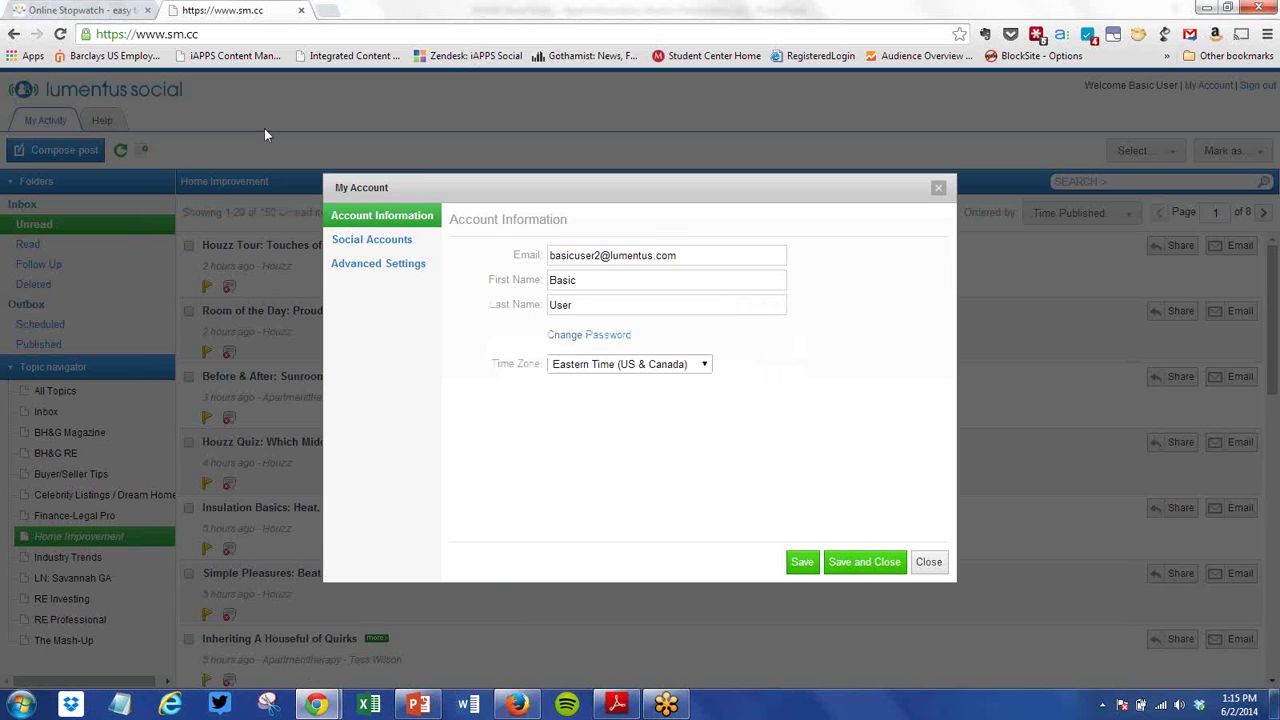
pyautogui.click(390, 241)
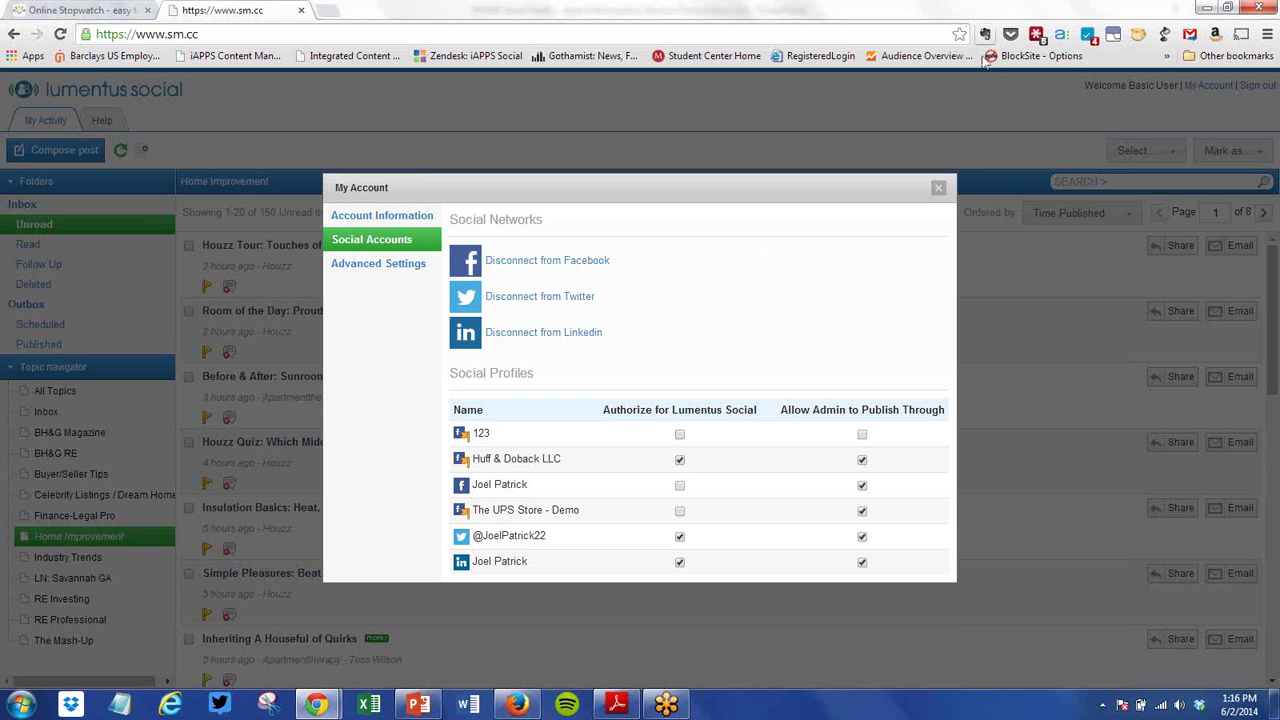
pyautogui.click(939, 190)
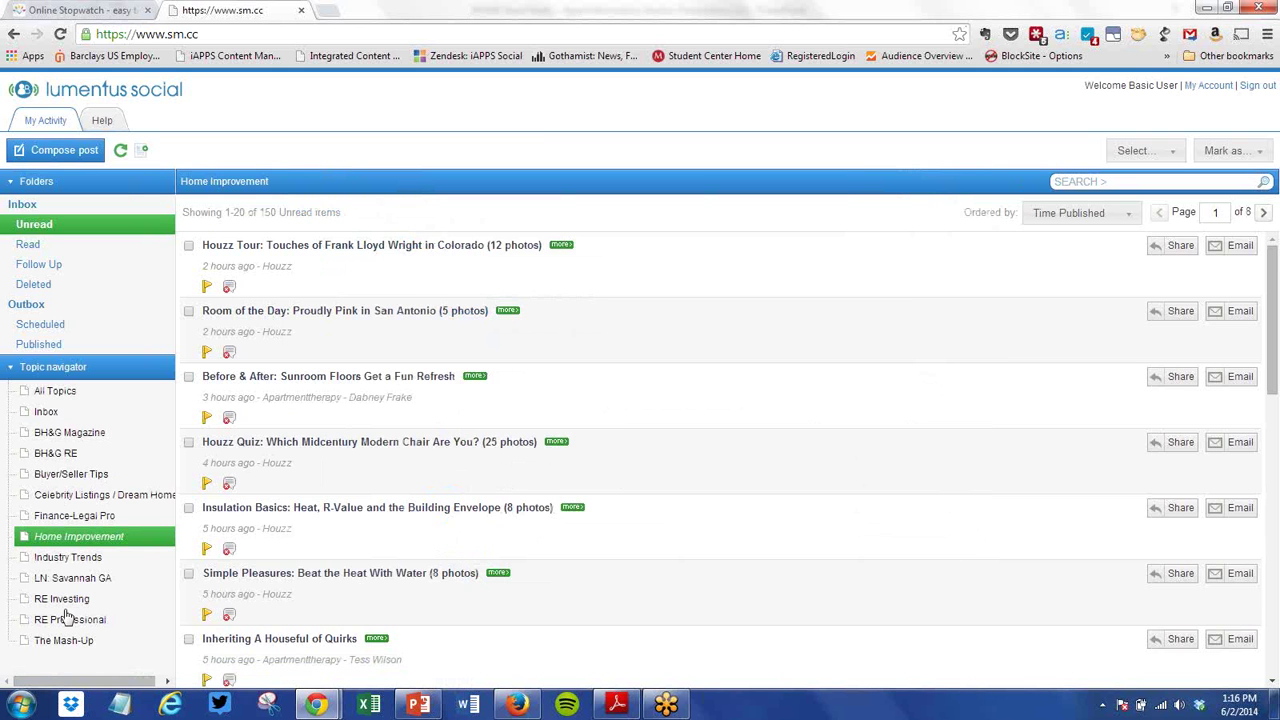
# Step: Browse the unread items of the Home Improvement topic and open the article "Inheriting A Houseful of Quirks"
pyautogui.click(95, 537)
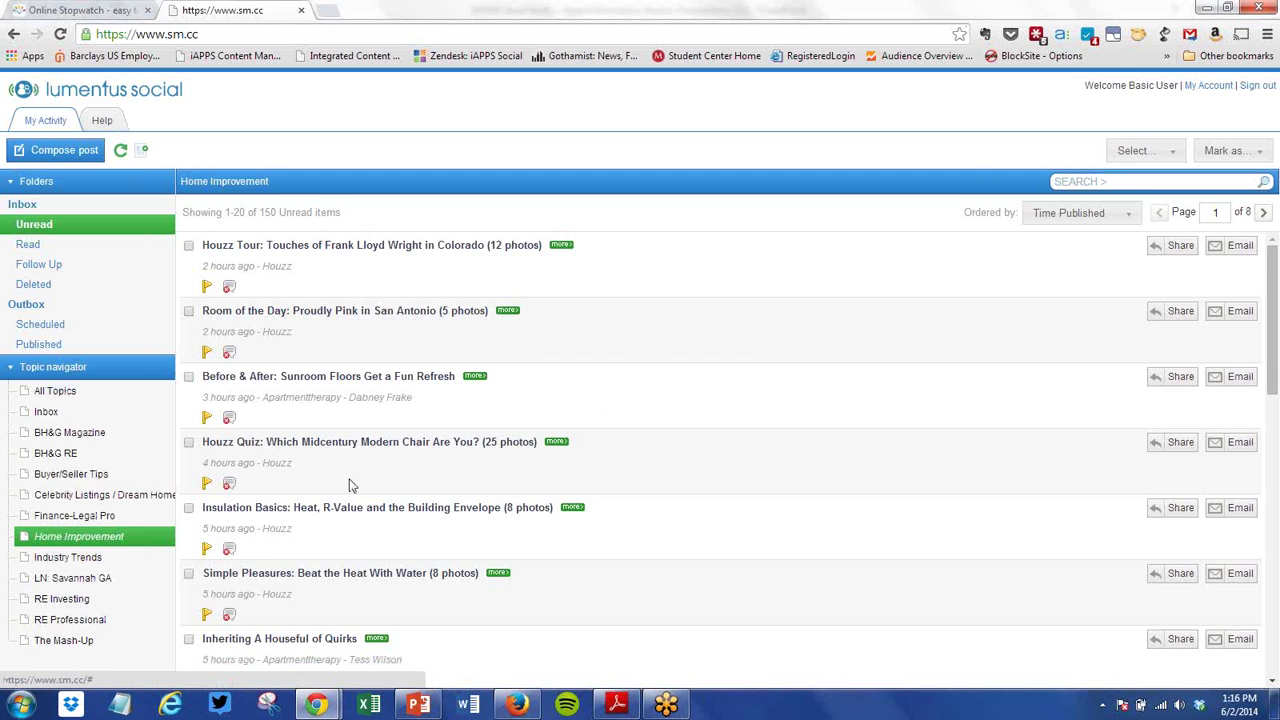
pyautogui.scroll(-1, 349, 485)
pyautogui.scroll(-1, 349, 485)
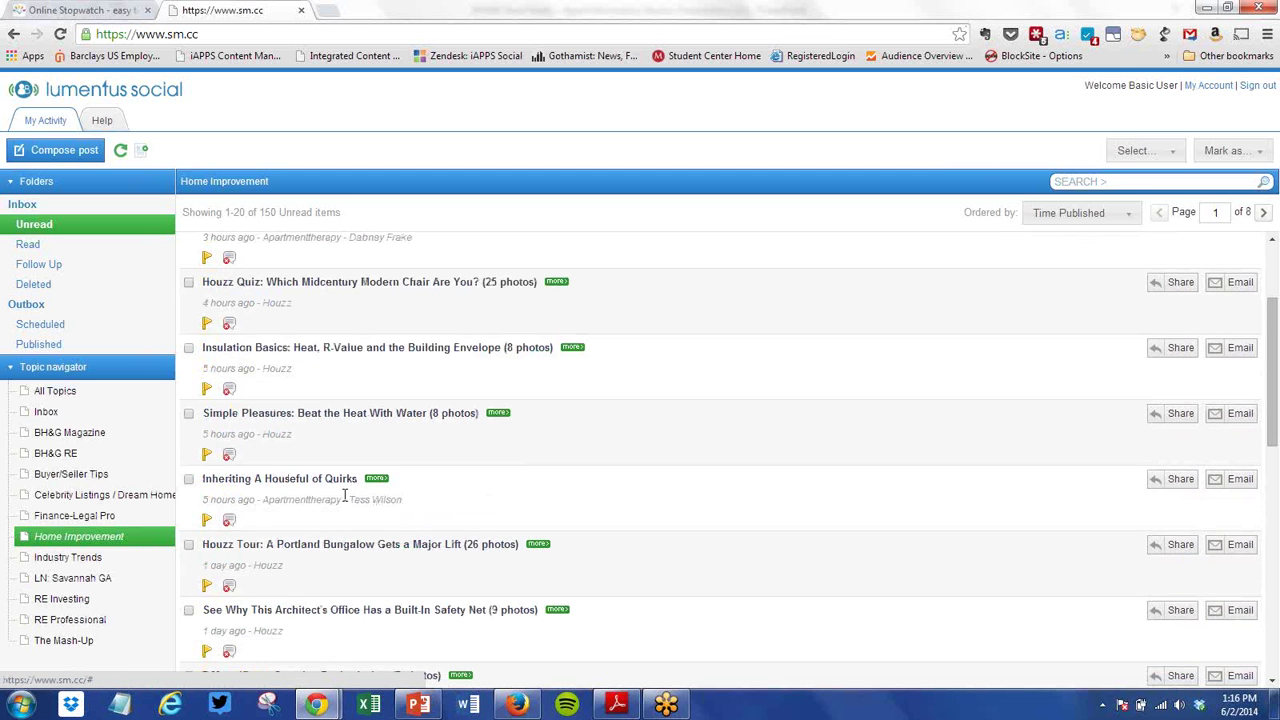
pyautogui.scroll(-4, 344, 495)
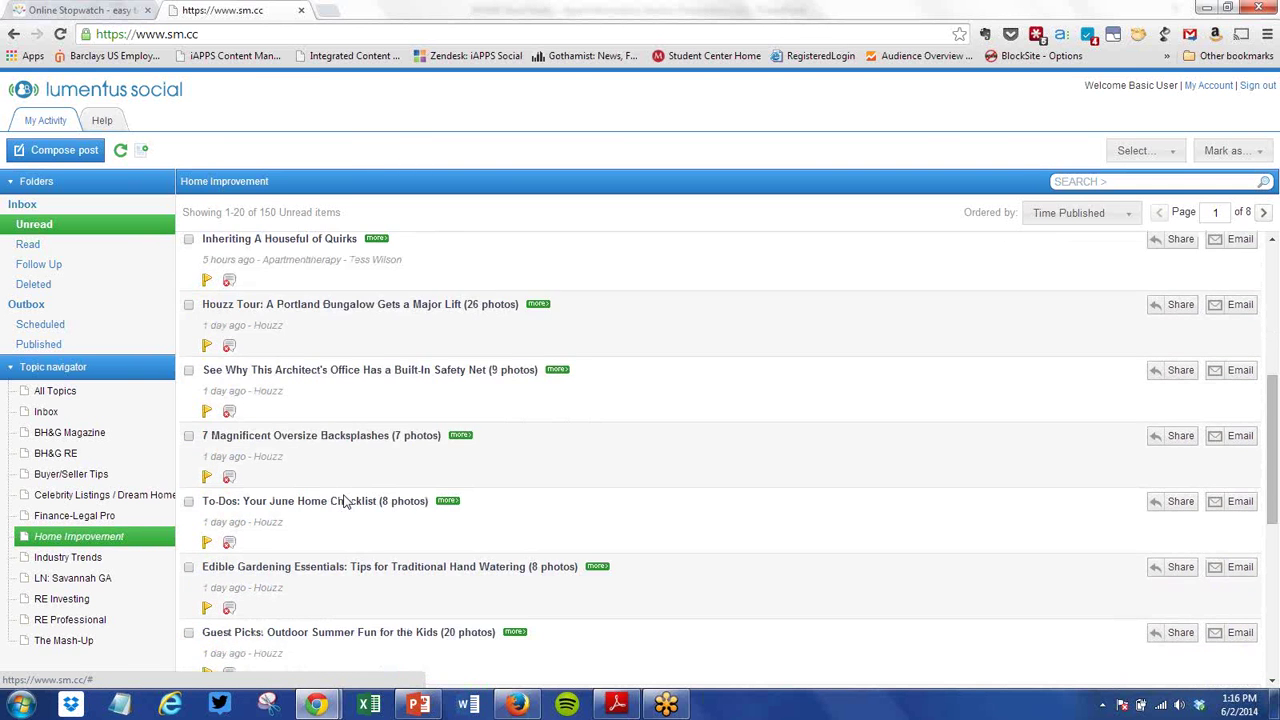
pyautogui.scroll(3, 345, 502)
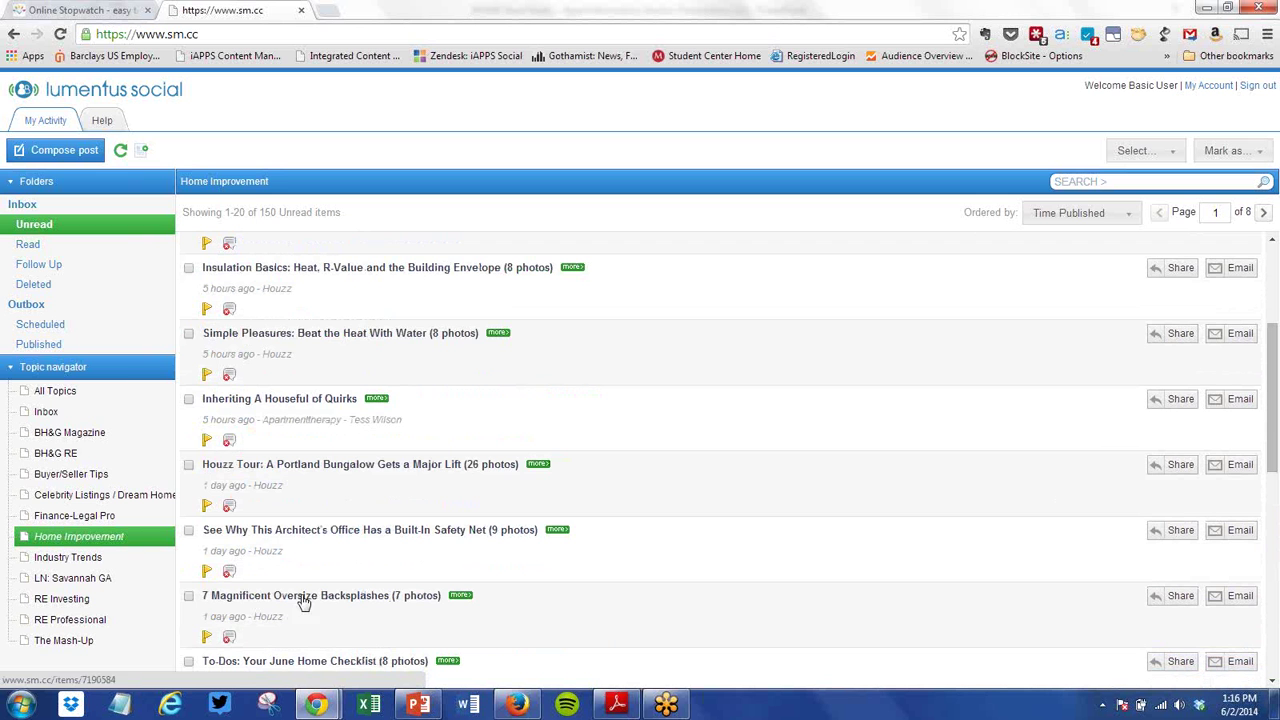
pyautogui.click(332, 406)
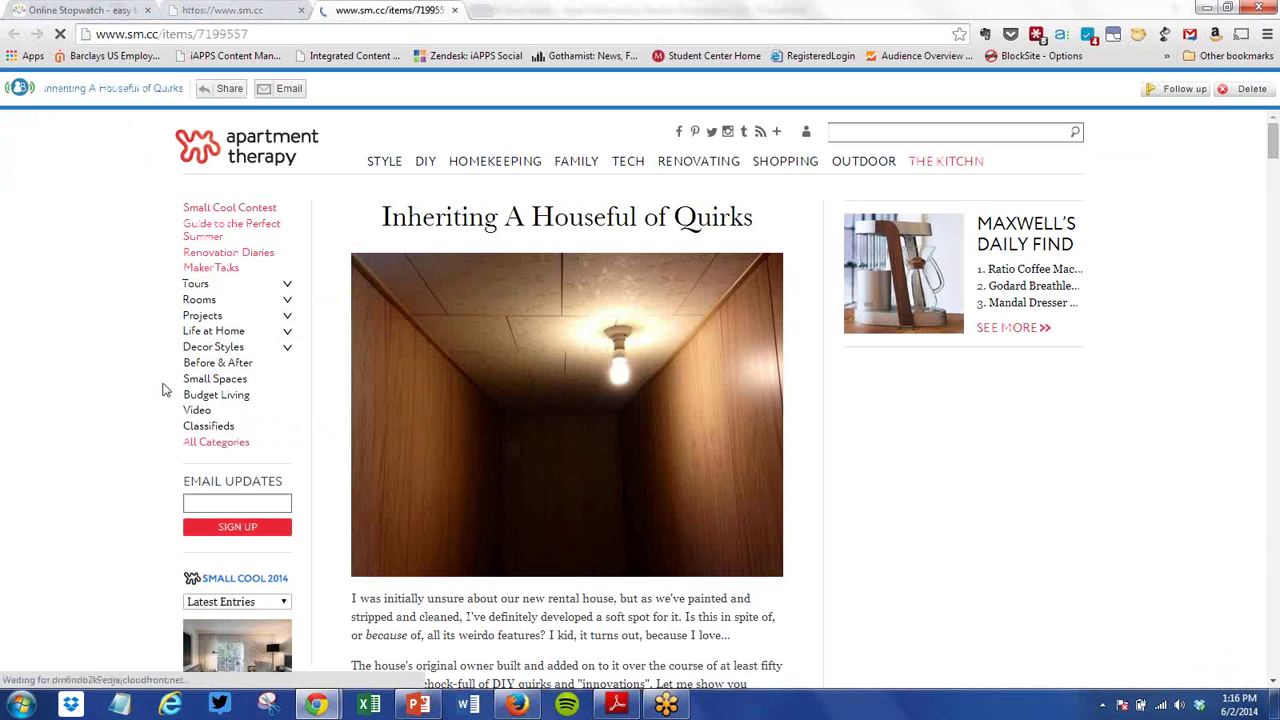
pyautogui.scroll(-1, 68, 407)
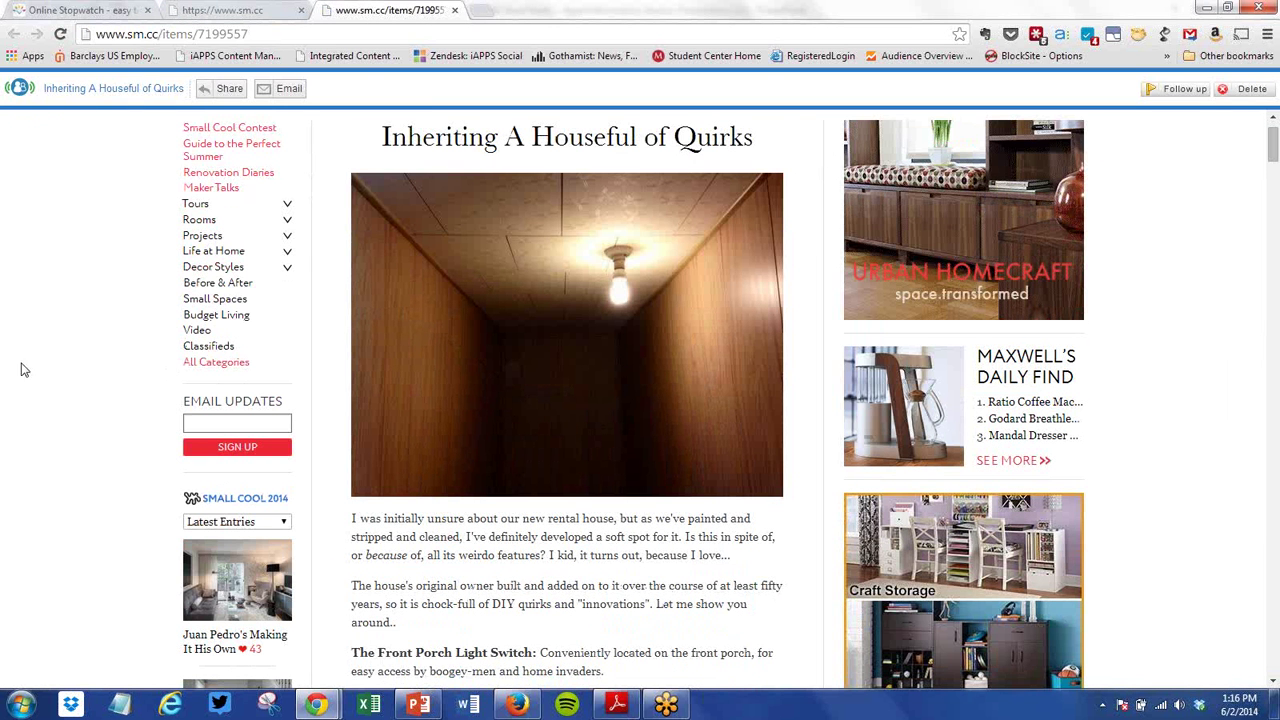
# Step: Start a post sharing the article and replace the message text before the link with "A quirk house can be fun!"
pyautogui.click(229, 89)
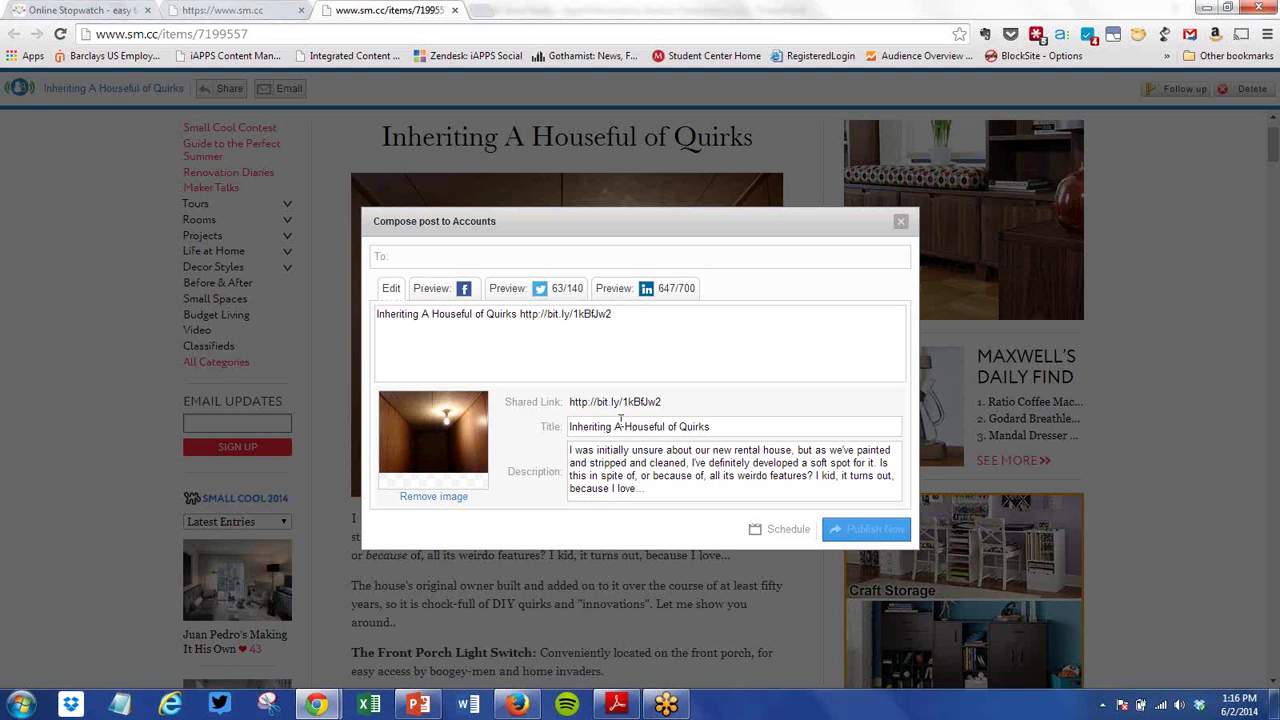
pyautogui.click(520, 313)
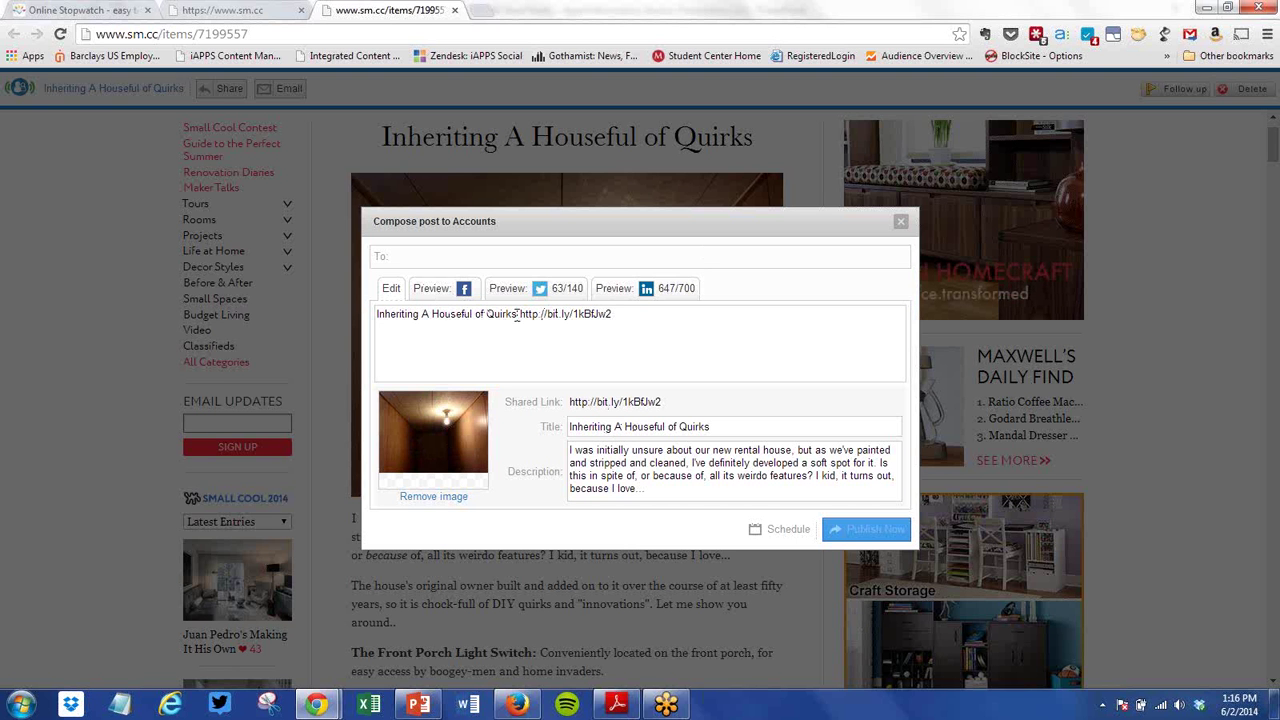
pyautogui.moveTo(518, 313); pyautogui.dragTo(376, 314)
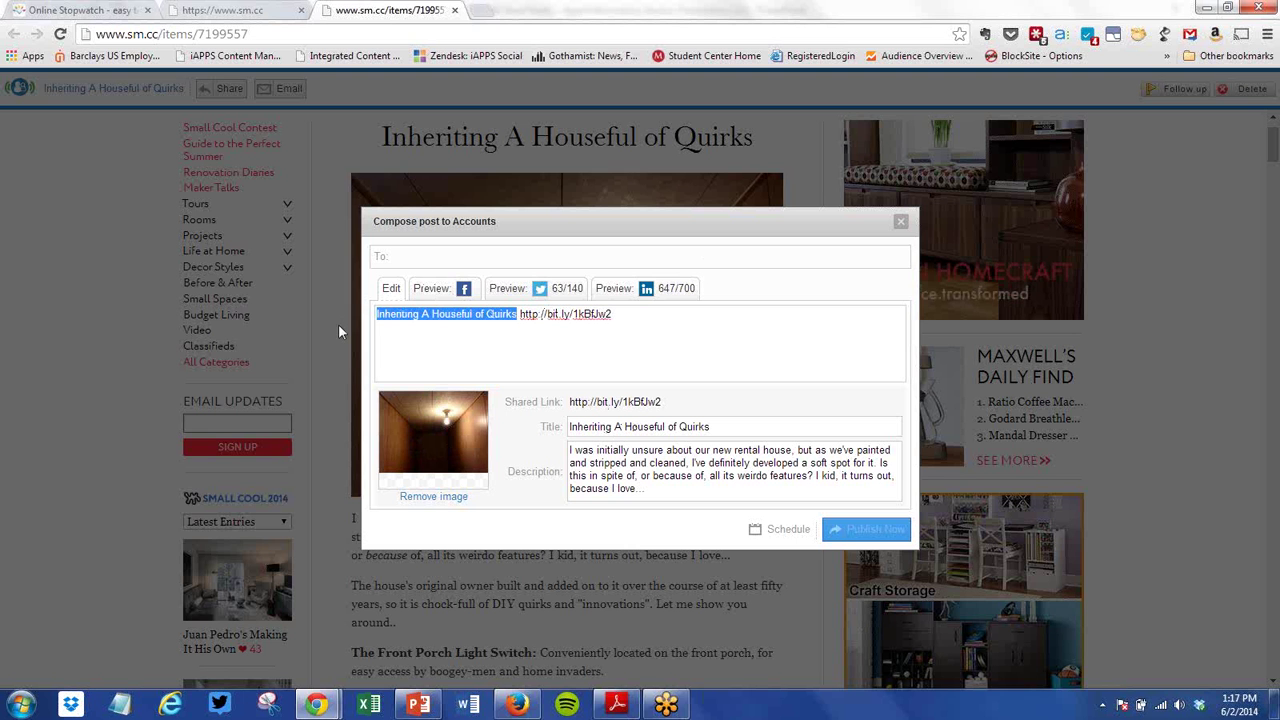
pyautogui.press('BackSpace')
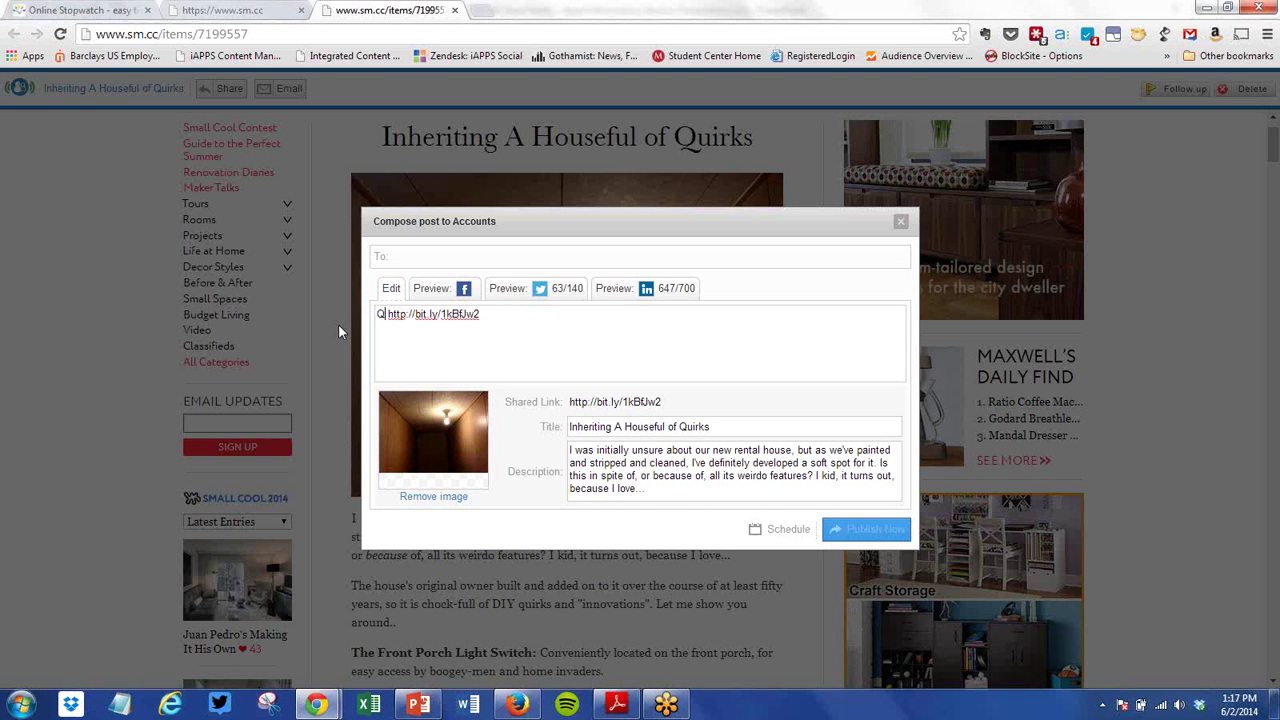
pyautogui.write('Quir')
pyautogui.press('BackSpace')
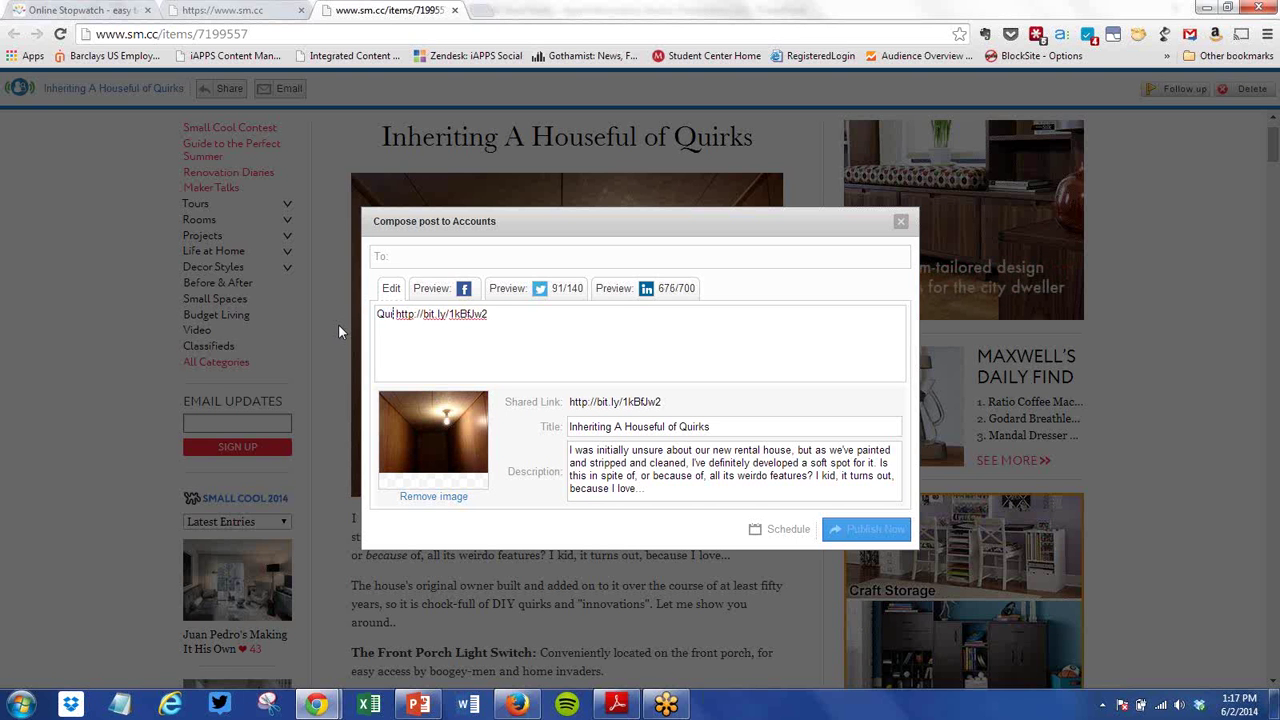
pyautogui.press('BackSpace')
pyautogui.press('BackSpace')
pyautogui.press('BackSpace')
pyautogui.write('A quirk')
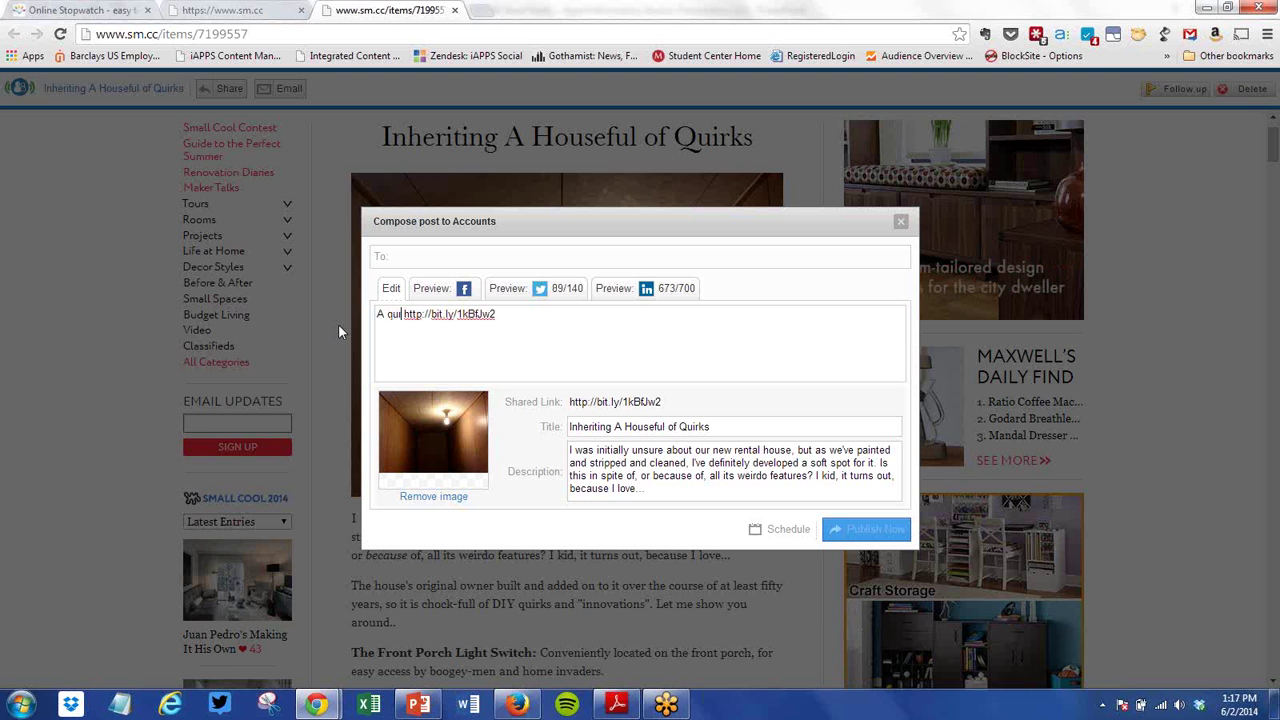
pyautogui.write(' house c')
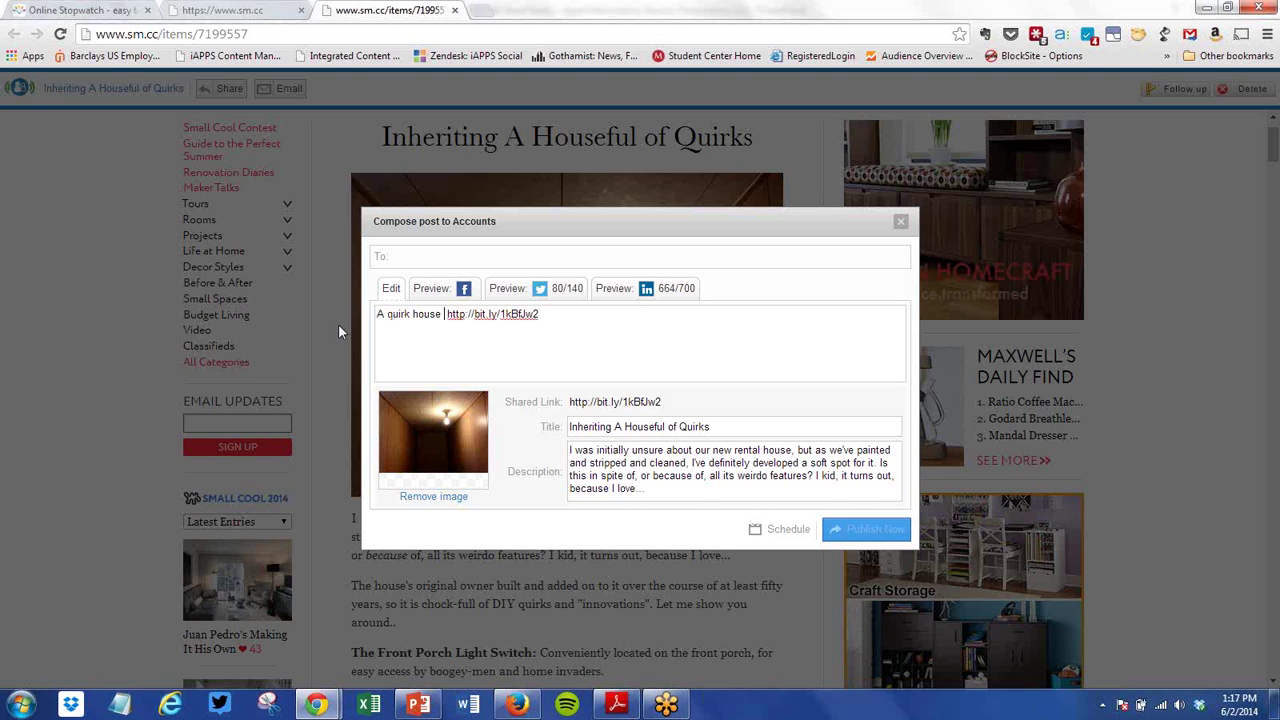
pyautogui.write('an be')
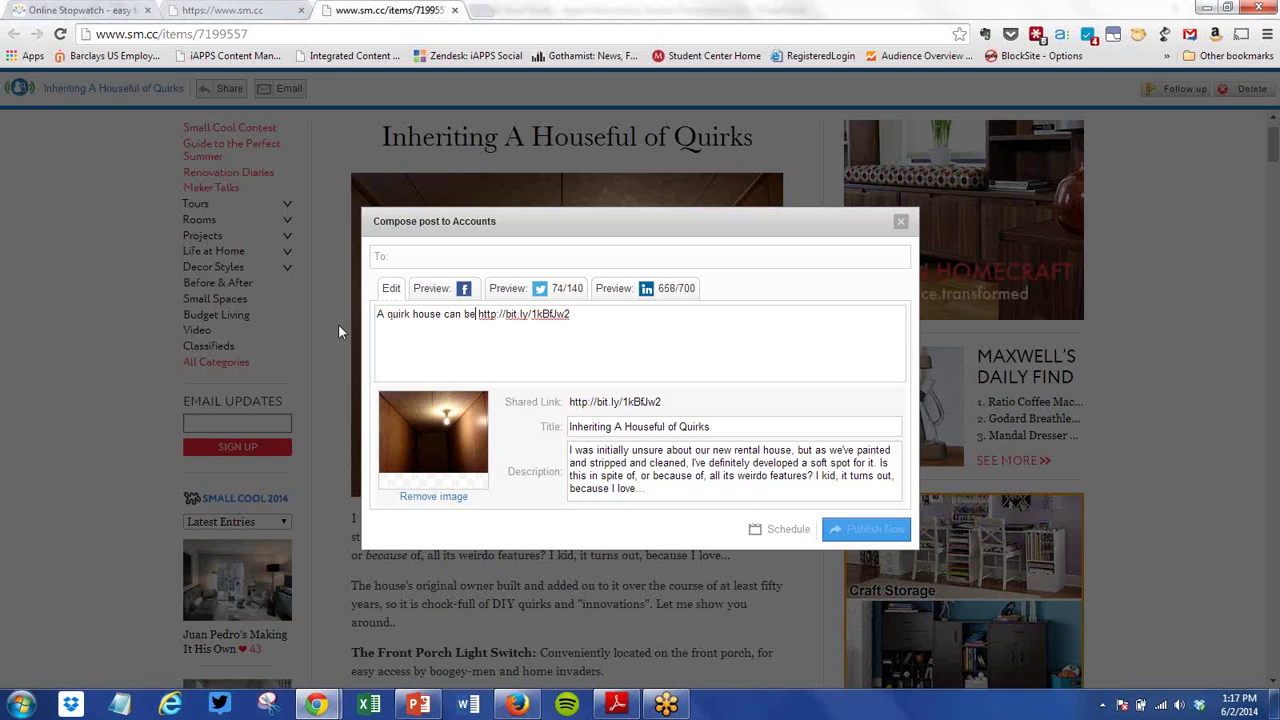
pyautogui.write(' fun ')
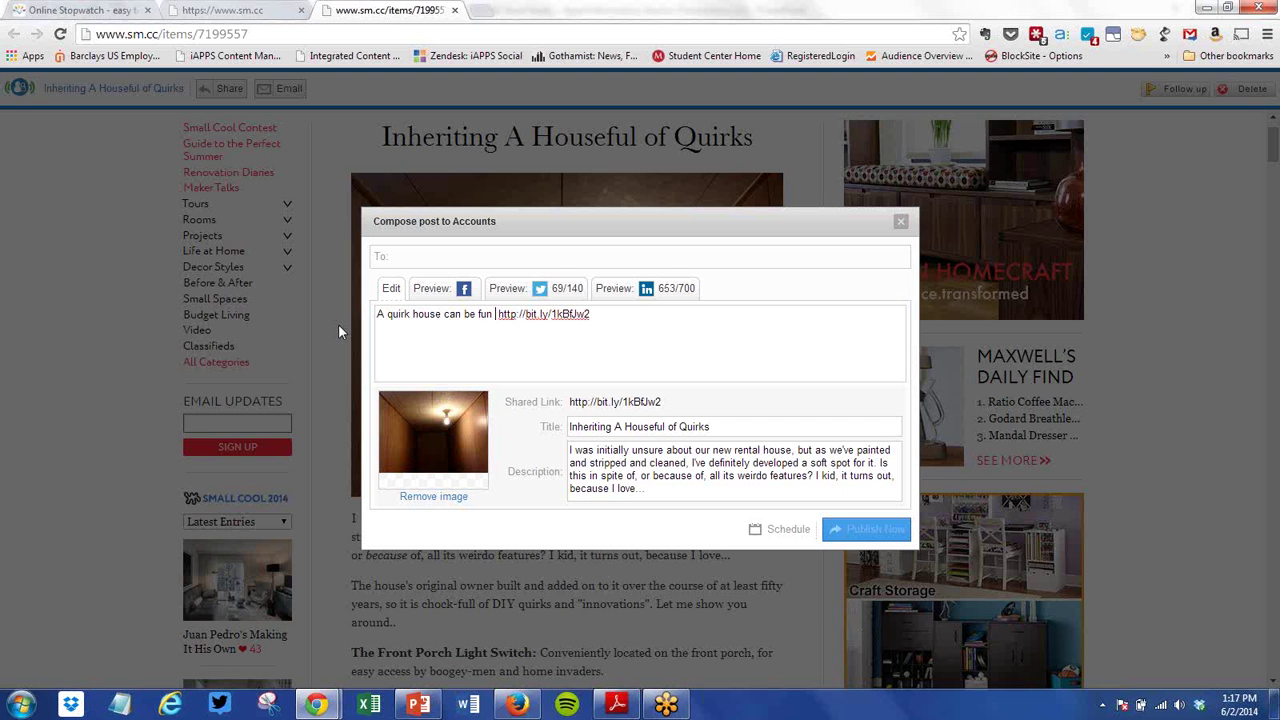
pyautogui.write('but')
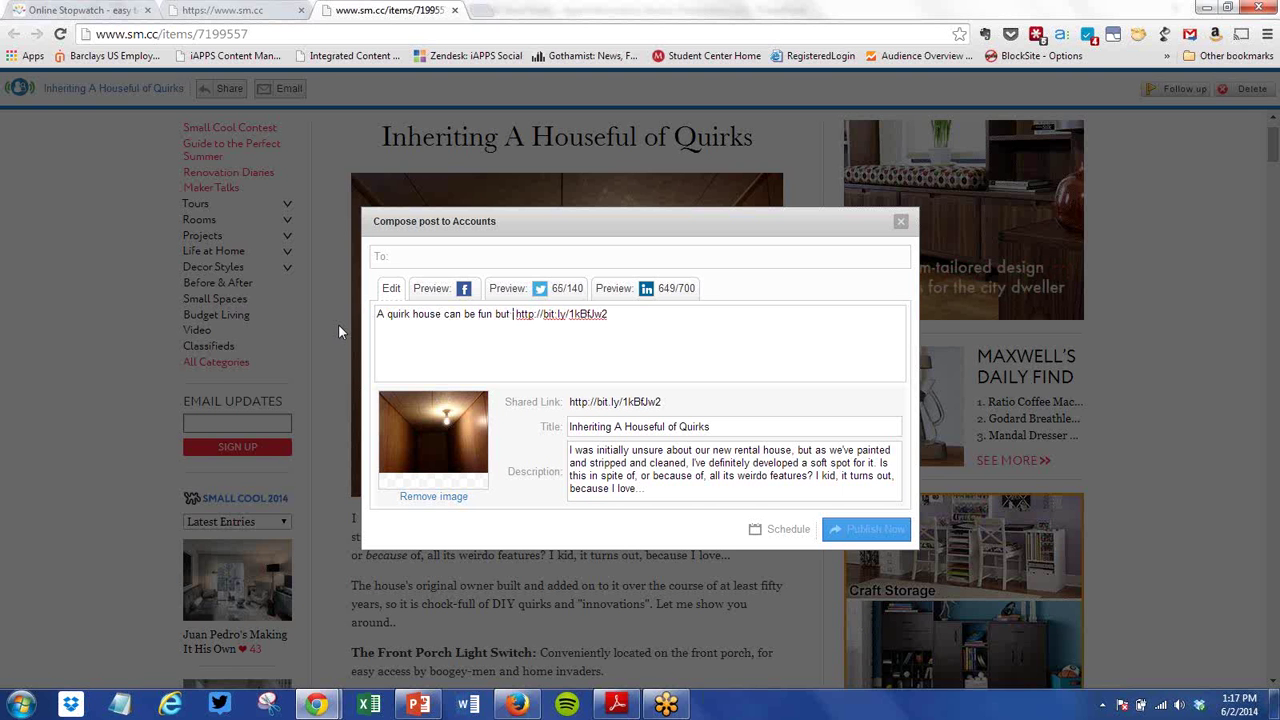
pyautogui.press('BackSpace')
pyautogui.press('BackSpace')
pyautogui.press('BackSpace')
pyautogui.press('BackSpace')
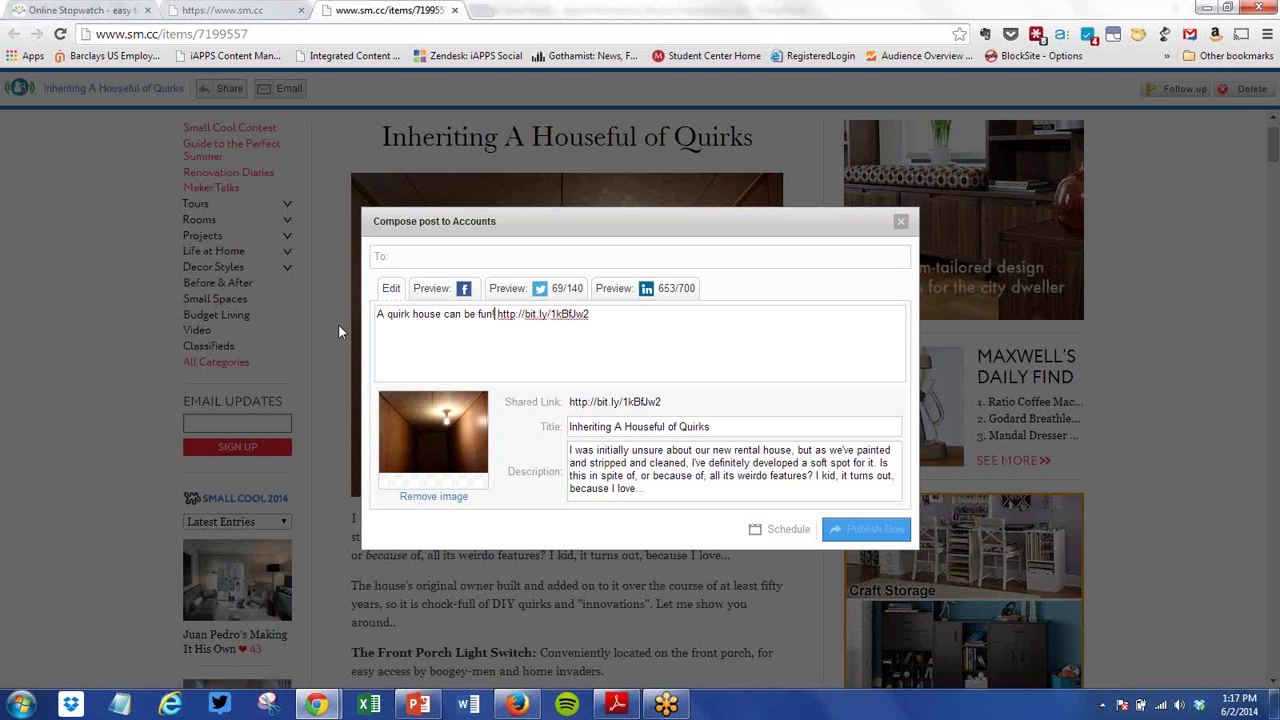
# Step: Correct the word "quirk" in the post message to "quirky"
pyautogui.press('Left')
pyautogui.press('Left')
pyautogui.press('Left')
pyautogui.press('Left')
pyautogui.press('Left')
pyautogui.press('Left')
pyautogui.press('Left')
pyautogui.press('Left')
pyautogui.press('Left')
pyautogui.press('Left')
pyautogui.press('Left')
pyautogui.press('Left')
pyautogui.press('Left')
pyautogui.press('Left')
pyautogui.press('Left')
pyautogui.press('Left')
pyautogui.press('Left')
pyautogui.press('Left')
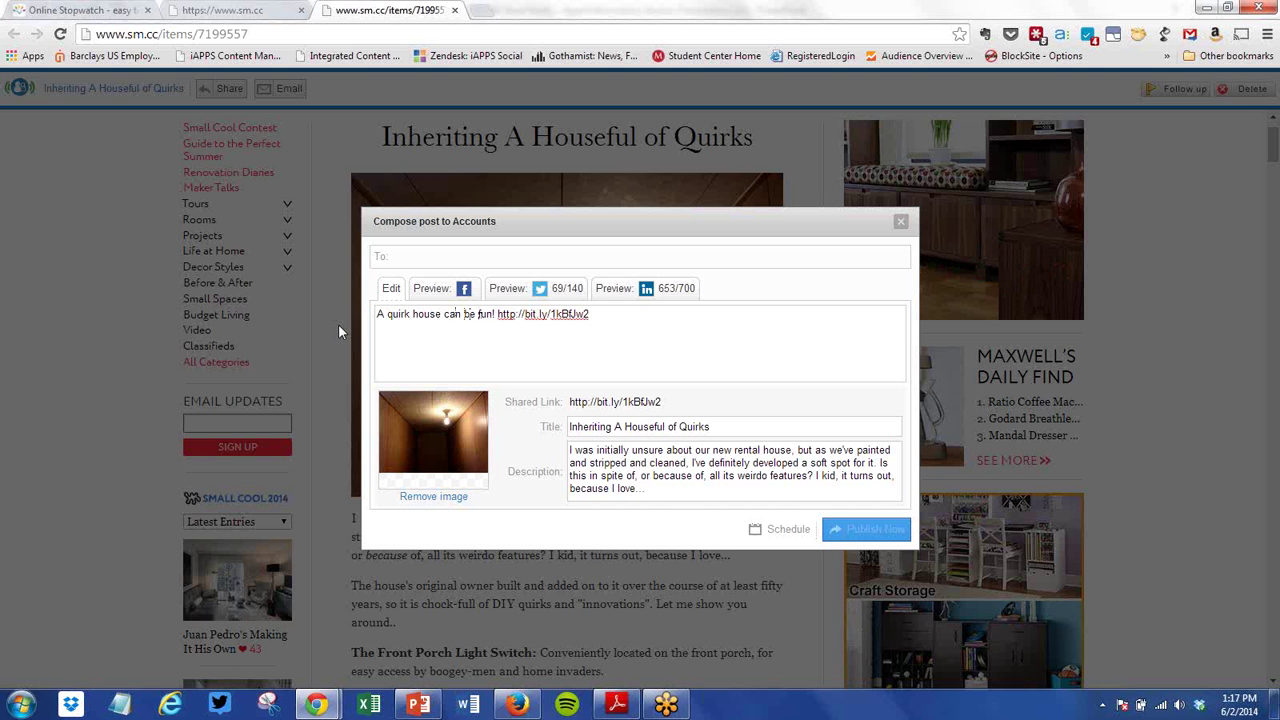
pyautogui.write('y')
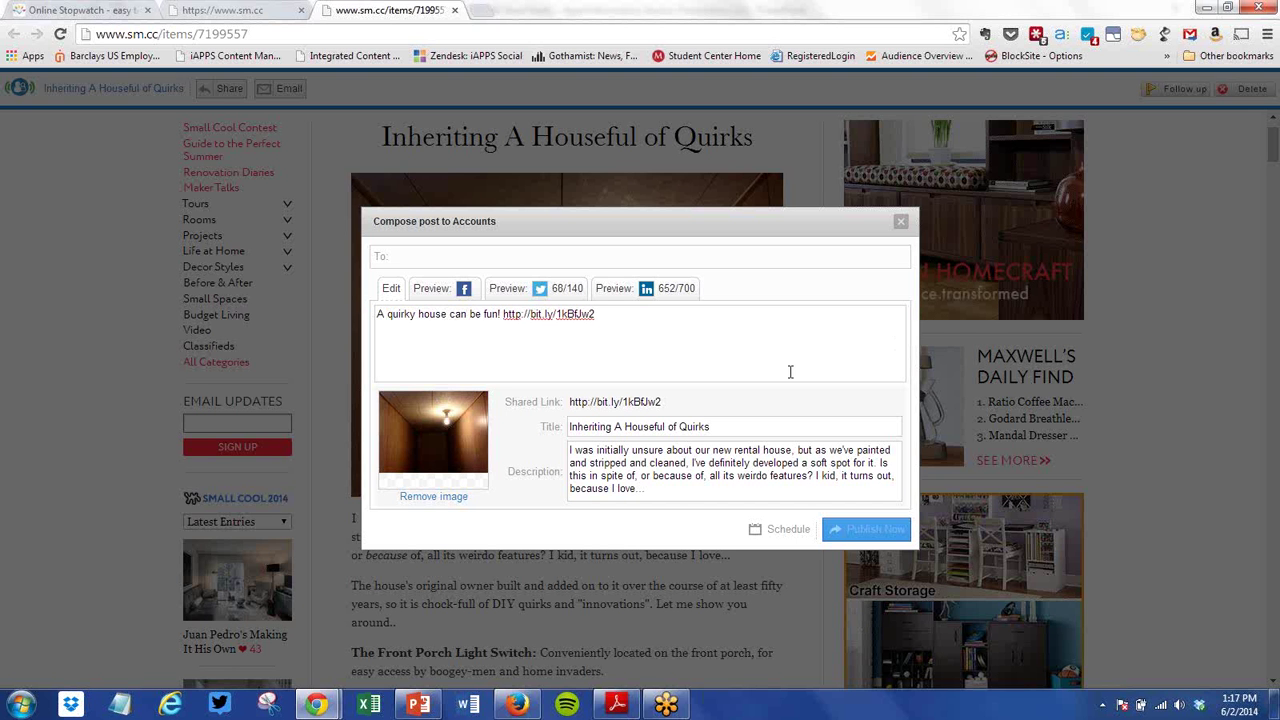
# Step: Check how the post looks in the Facebook and Twitter previews
pyautogui.click(432, 290)
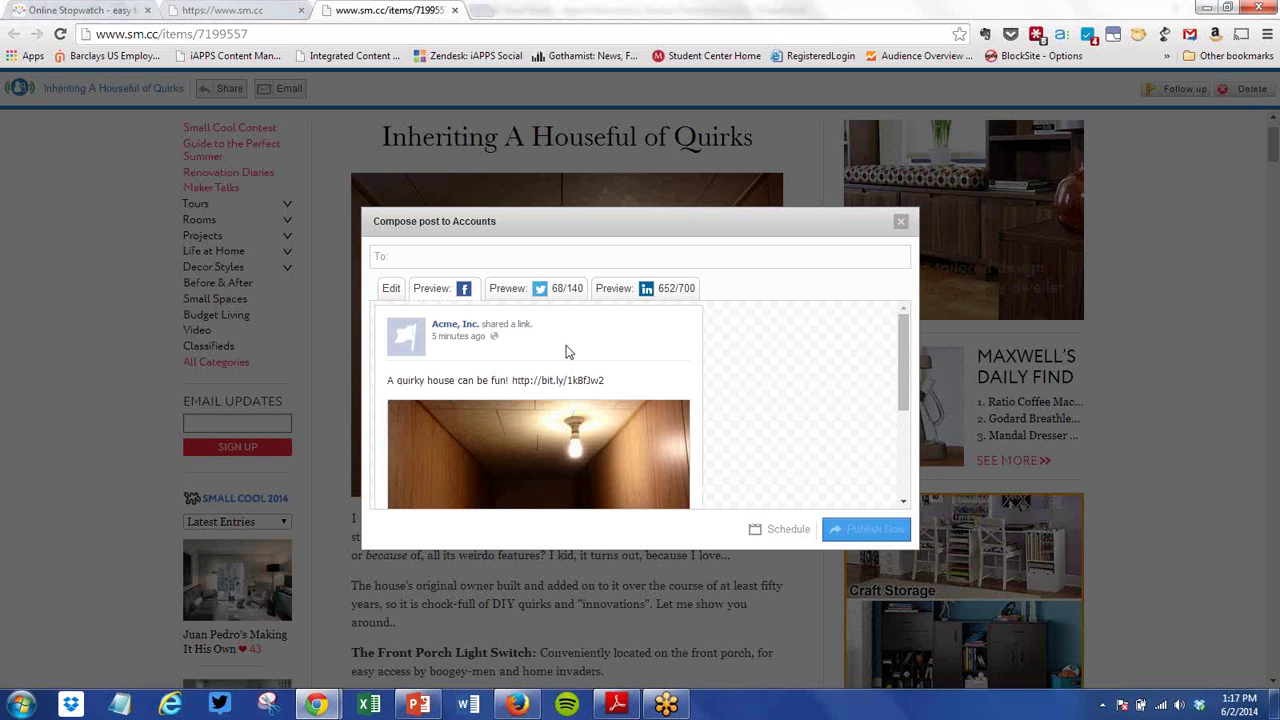
pyautogui.scroll(-2, 565, 373)
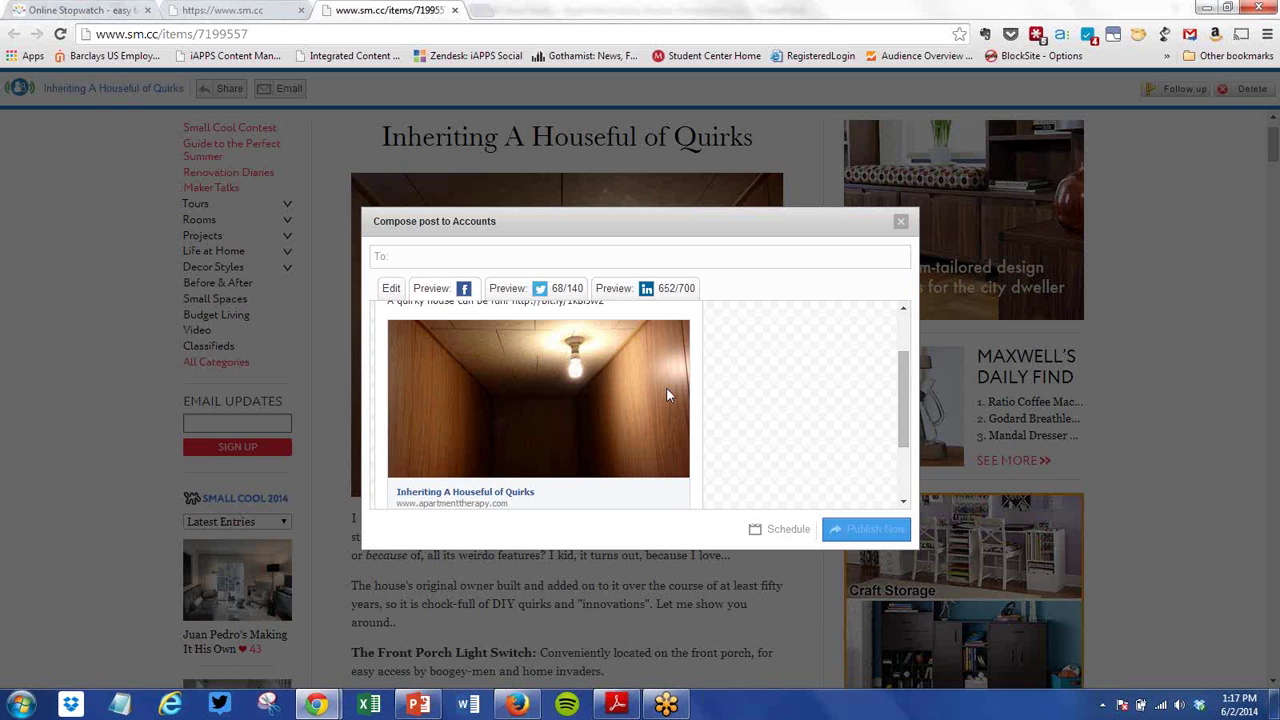
pyautogui.click(562, 288)
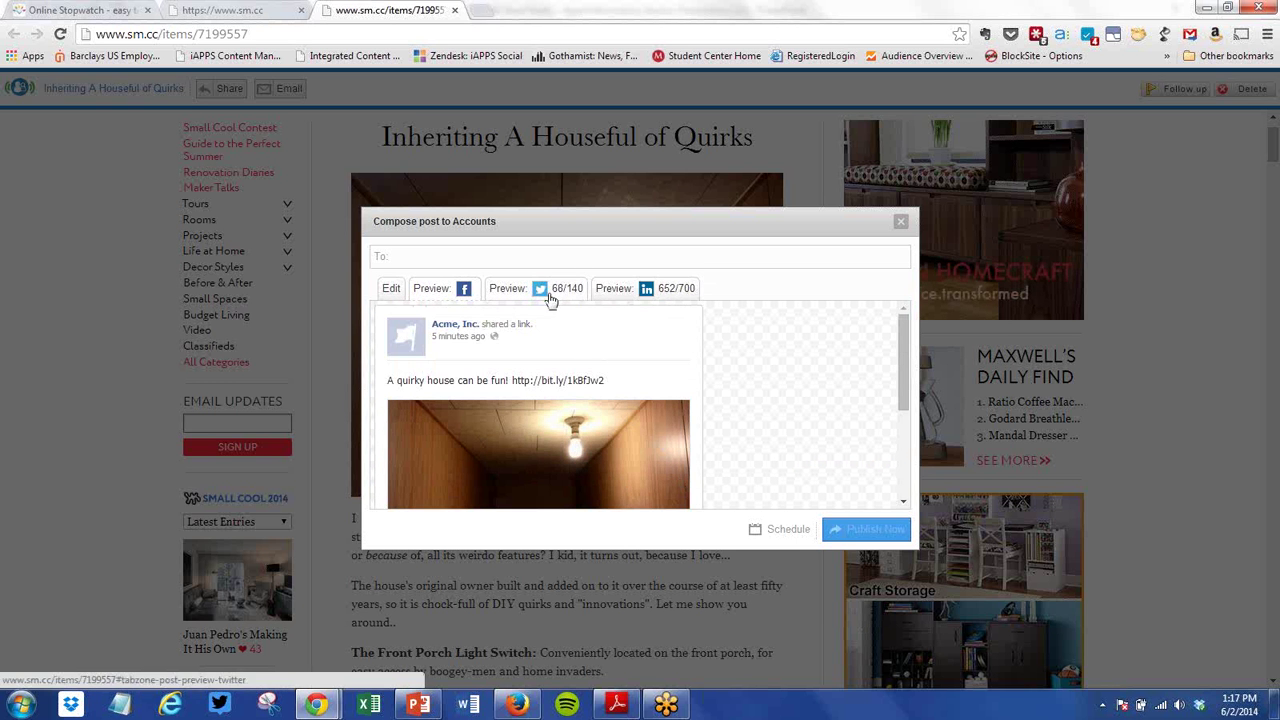
# Step: Schedule the post for 06/04/14 at 01:30 PM to all connected social accounts
pyautogui.click(790, 533)
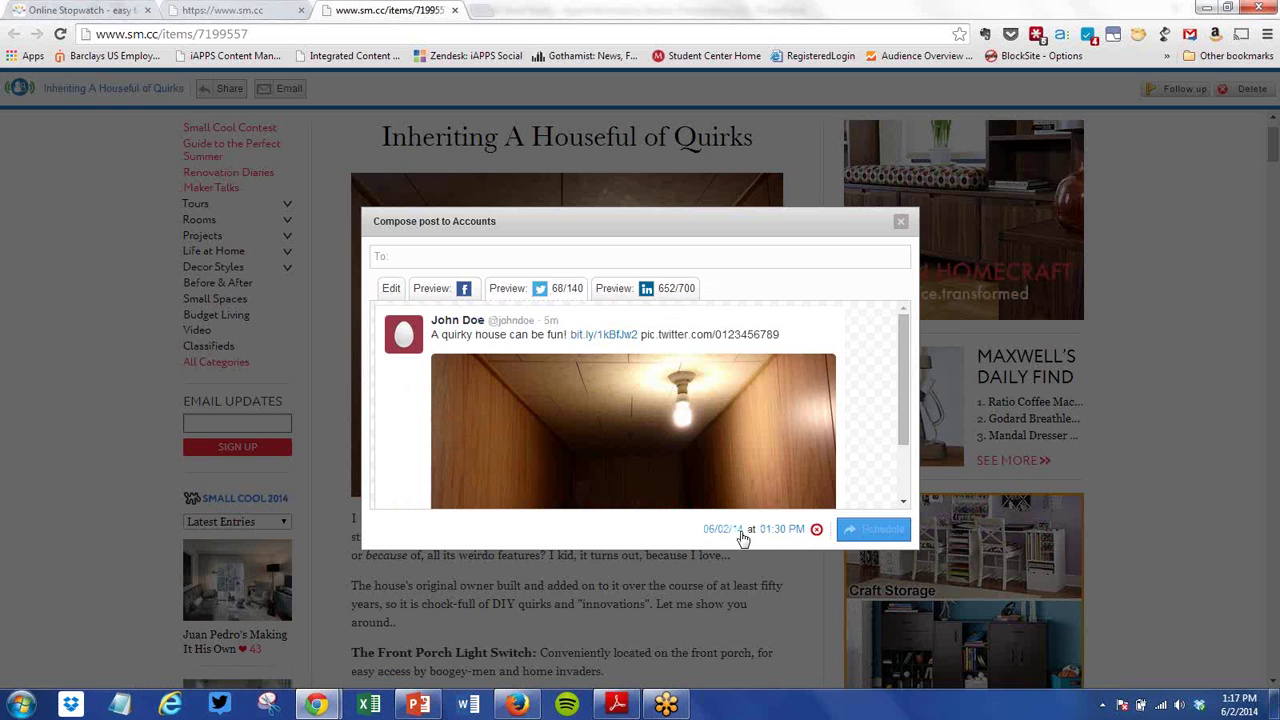
pyautogui.click(742, 534)
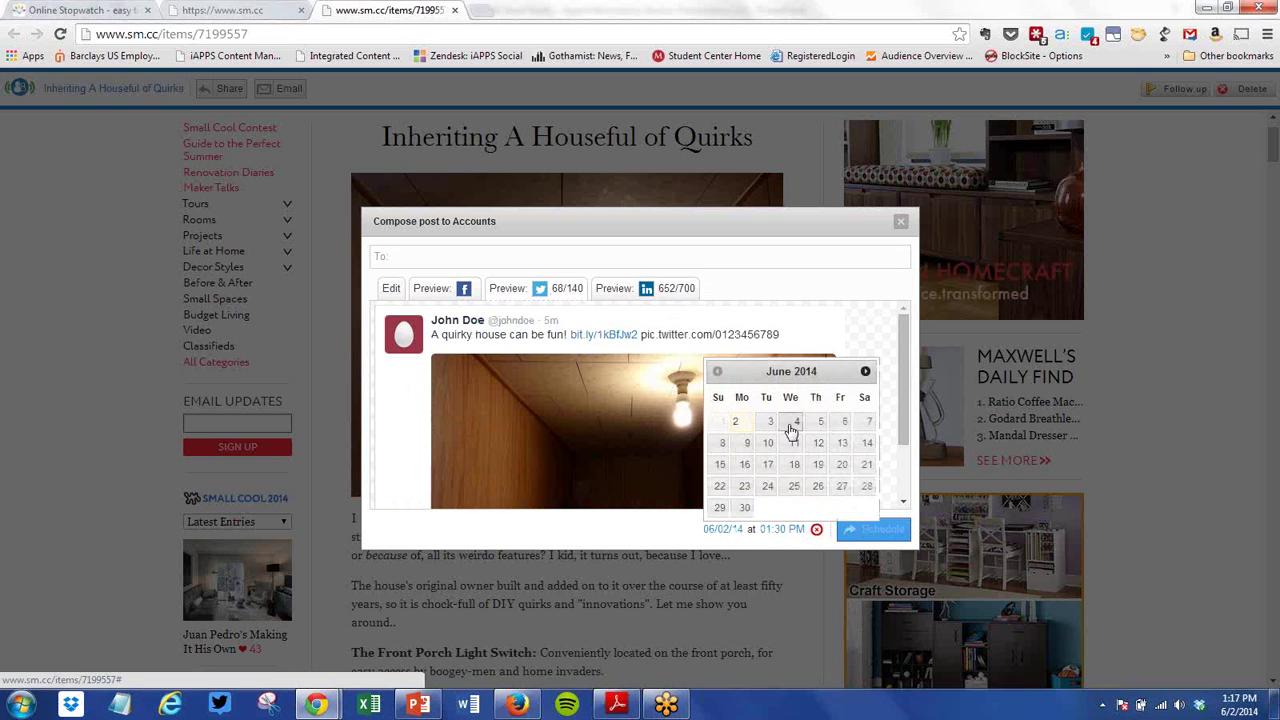
pyautogui.click(791, 427)
pyautogui.click(786, 529)
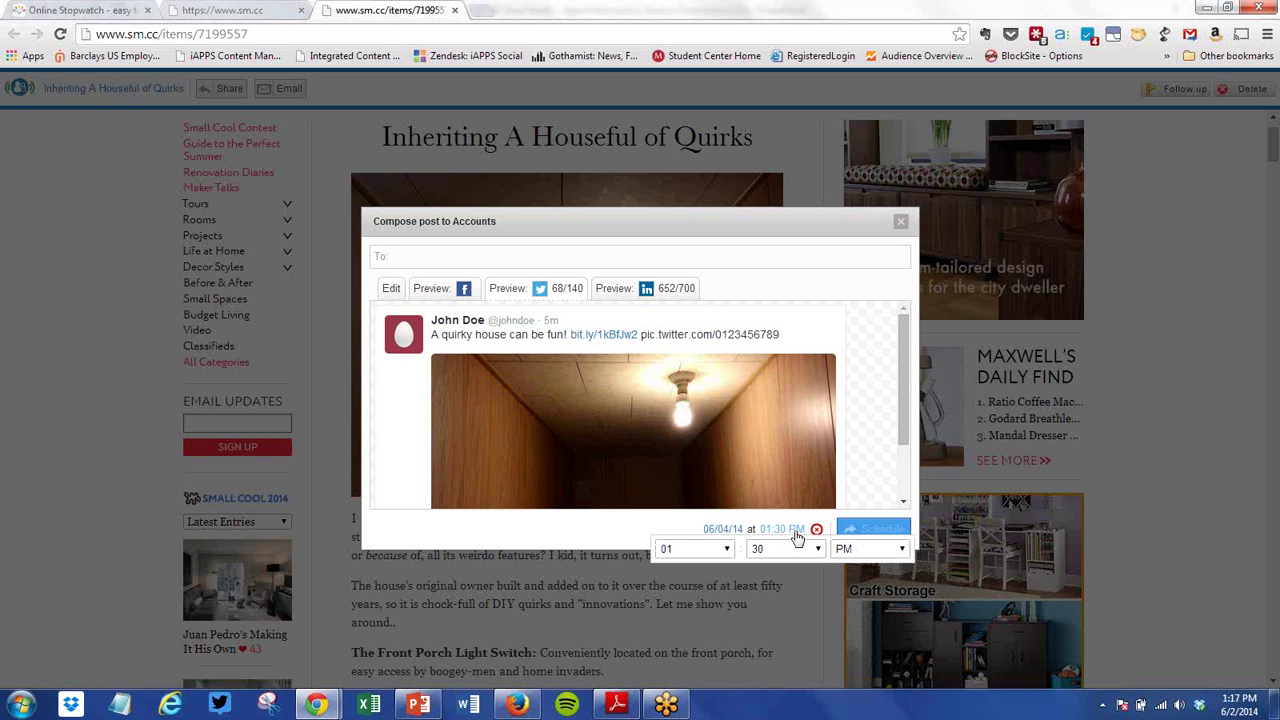
pyautogui.click(566, 258)
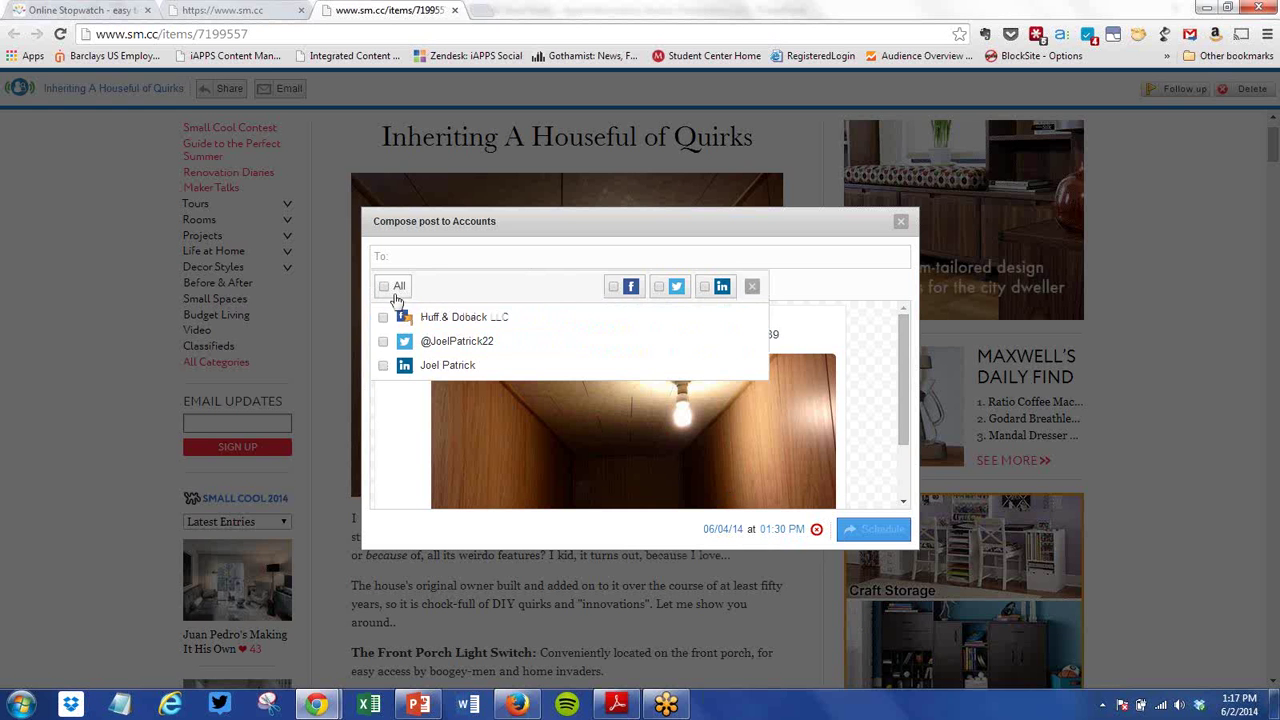
pyautogui.click(397, 287)
pyautogui.click(832, 290)
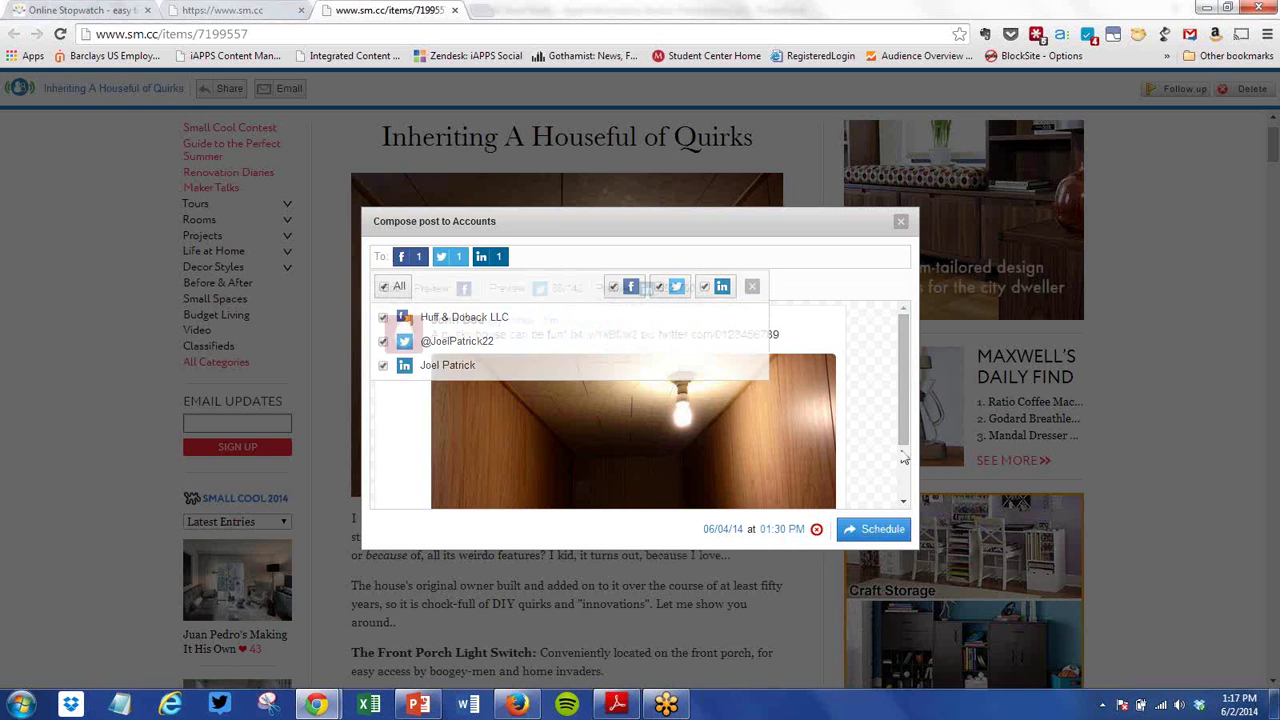
pyautogui.click(880, 531)
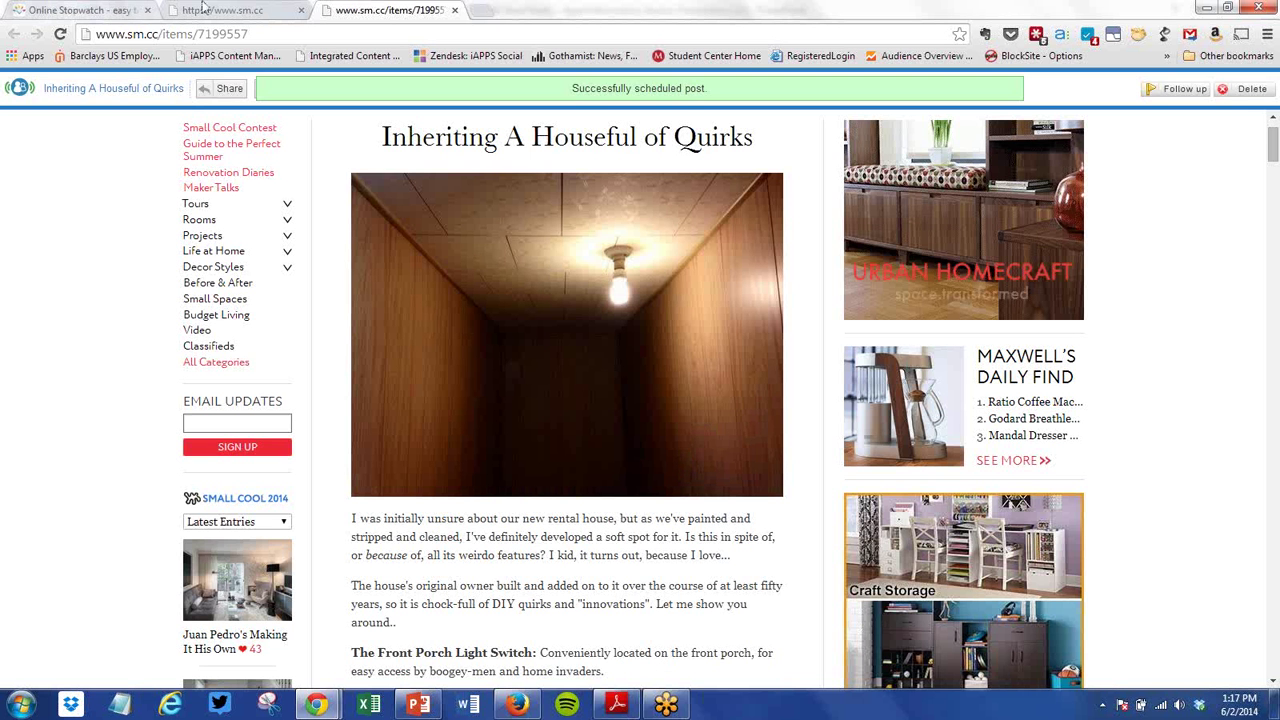
# Step: Return to the content feed, close the article page and browse the unread items of the LN: Savannah GA topic
pyautogui.click(222, 8)
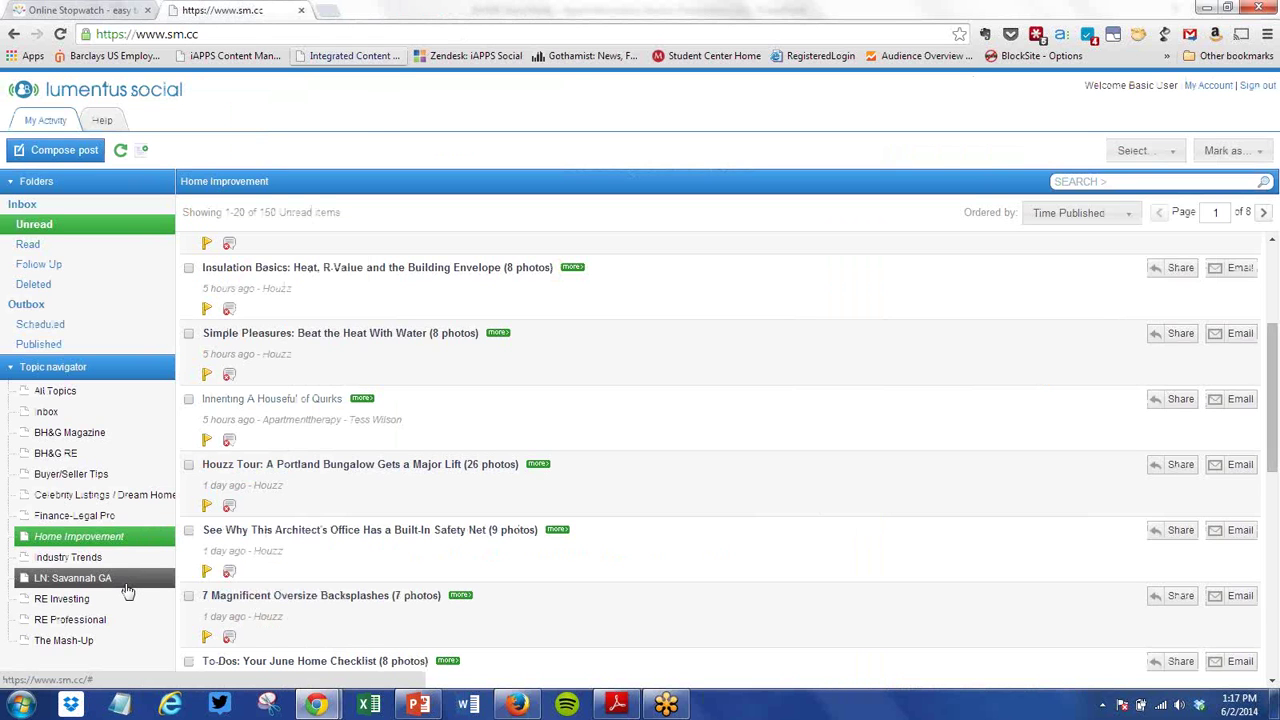
pyautogui.click(125, 579)
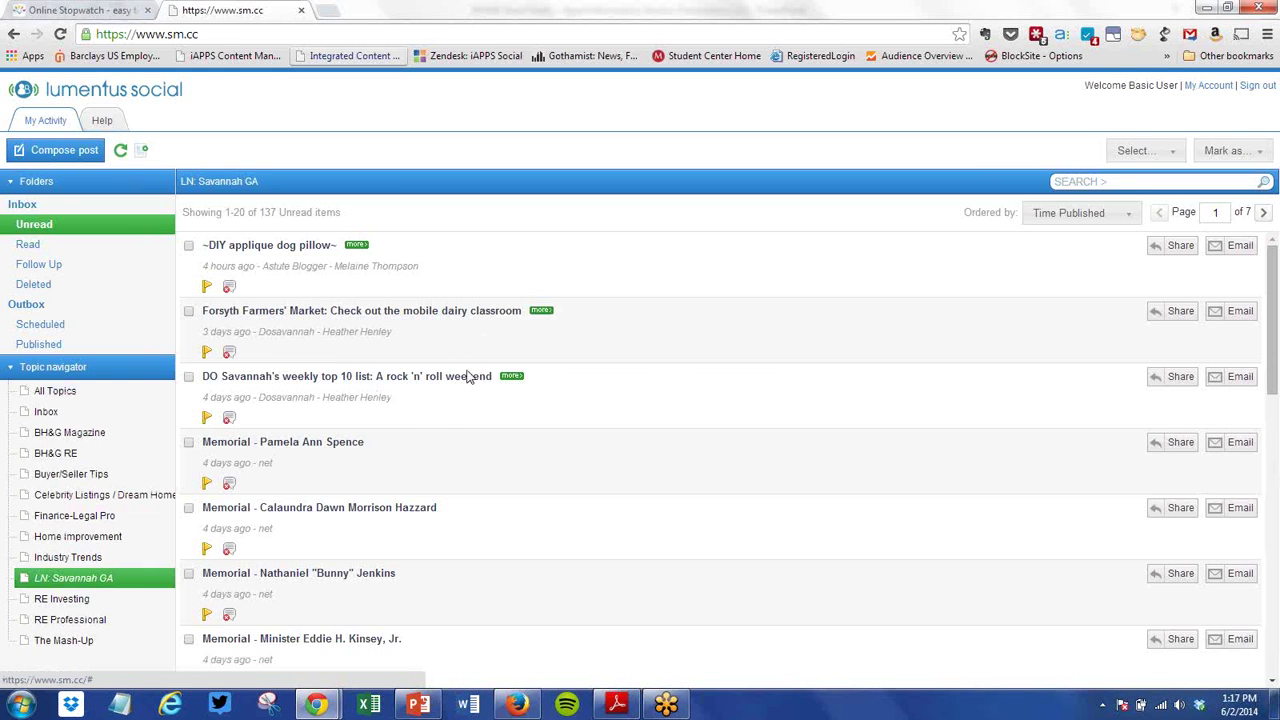
pyautogui.scroll(-1, 358, 477)
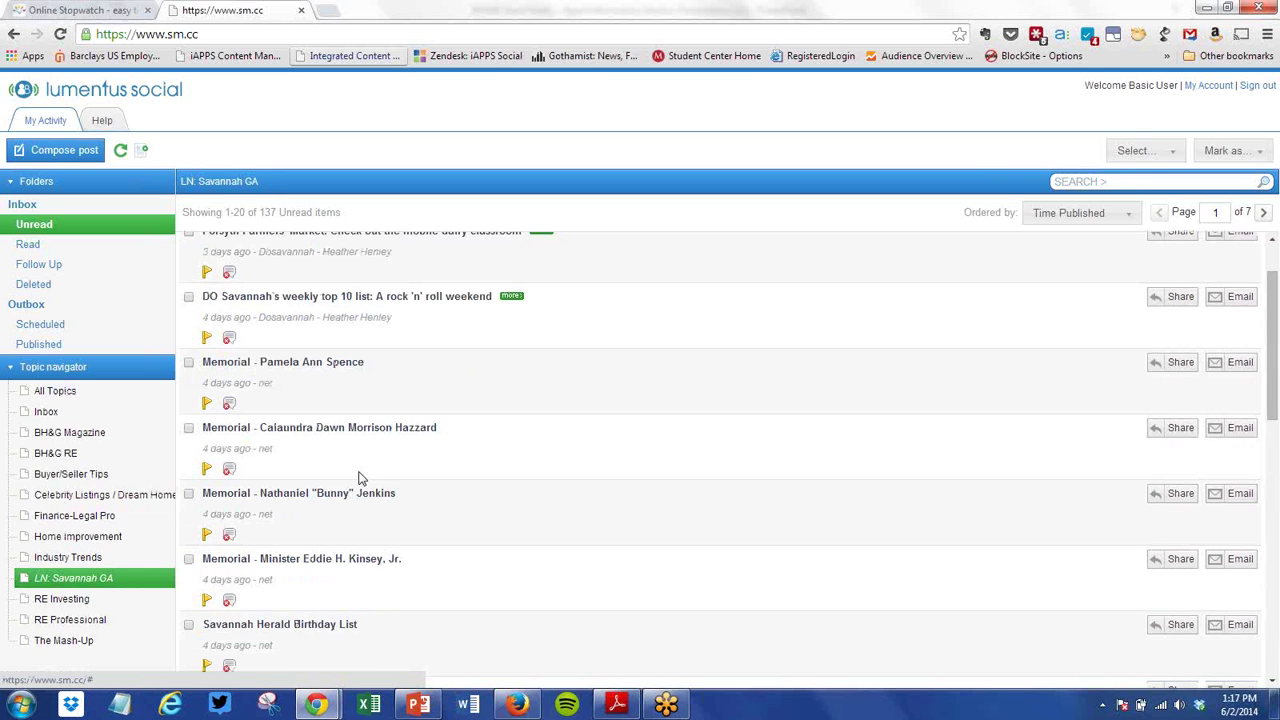
pyautogui.scroll(1, 361, 478)
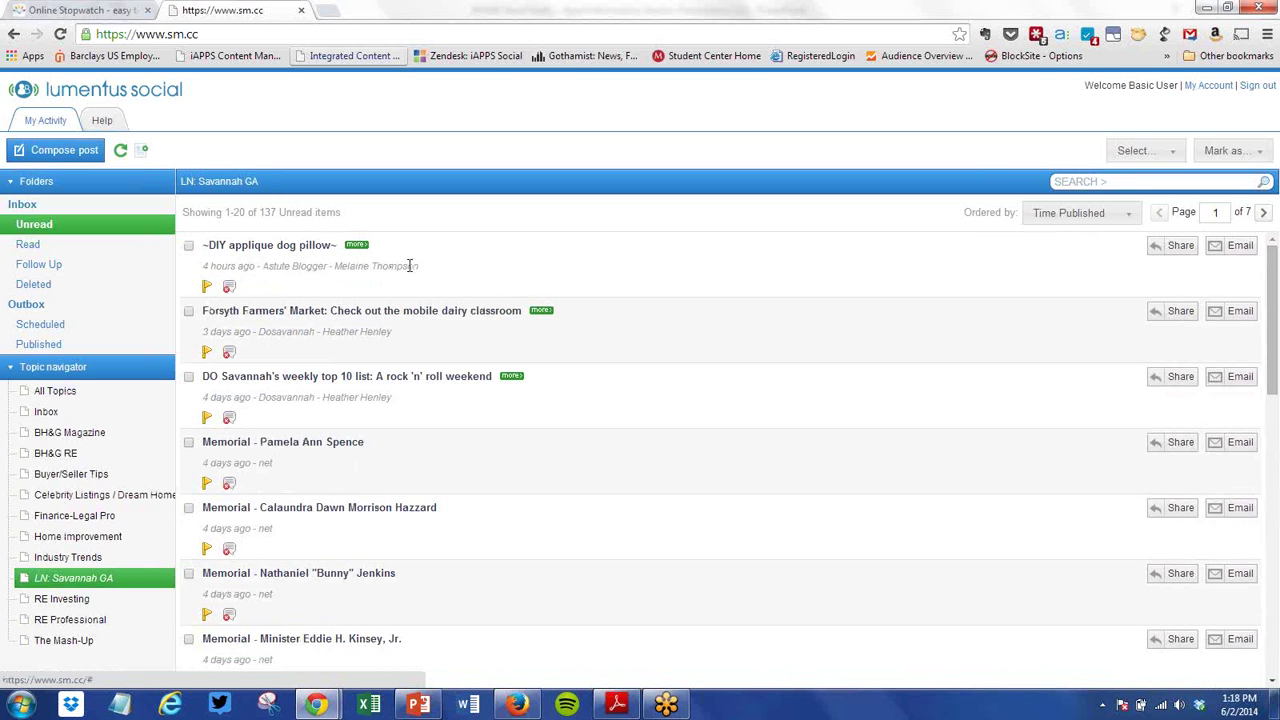
# Step: Open the already read article "Savannah offers plenty of free family fun" in the LN: Savannah GA topic and skim its event listings
pyautogui.click(33, 246)
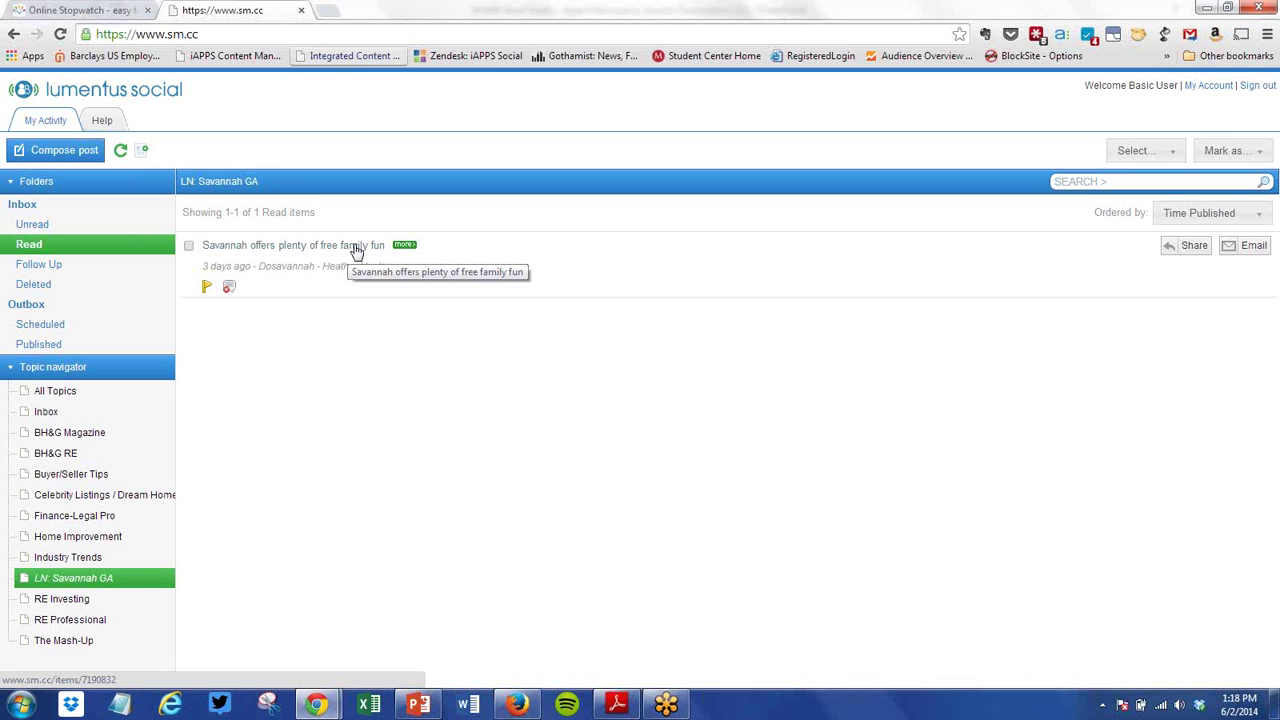
pyautogui.click(356, 250)
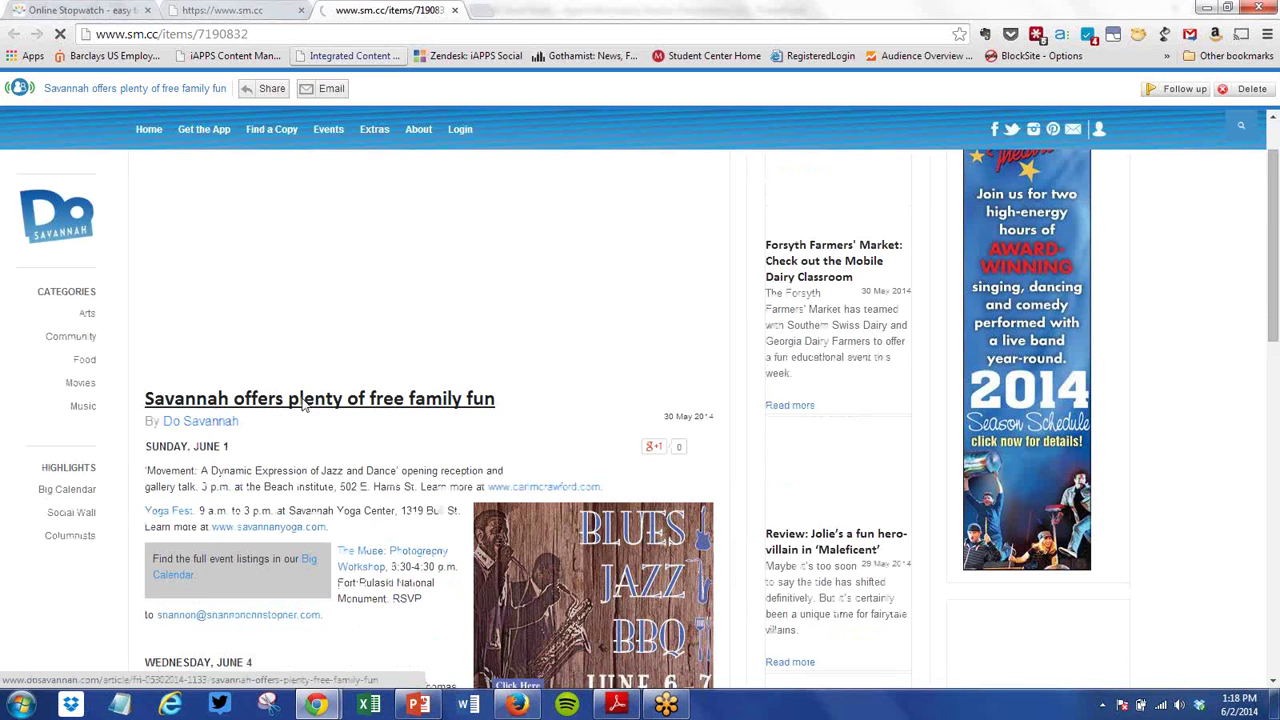
pyautogui.scroll(-2, 300, 405)
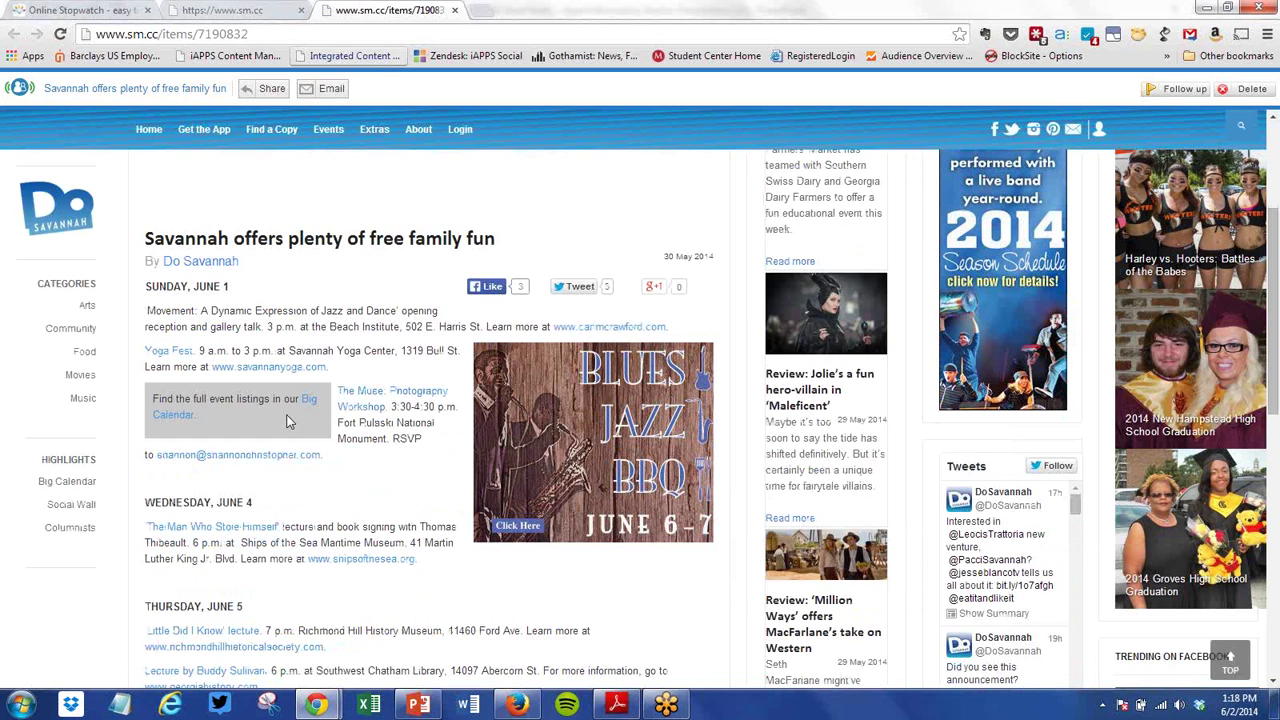
pyautogui.scroll(-2, 287, 418)
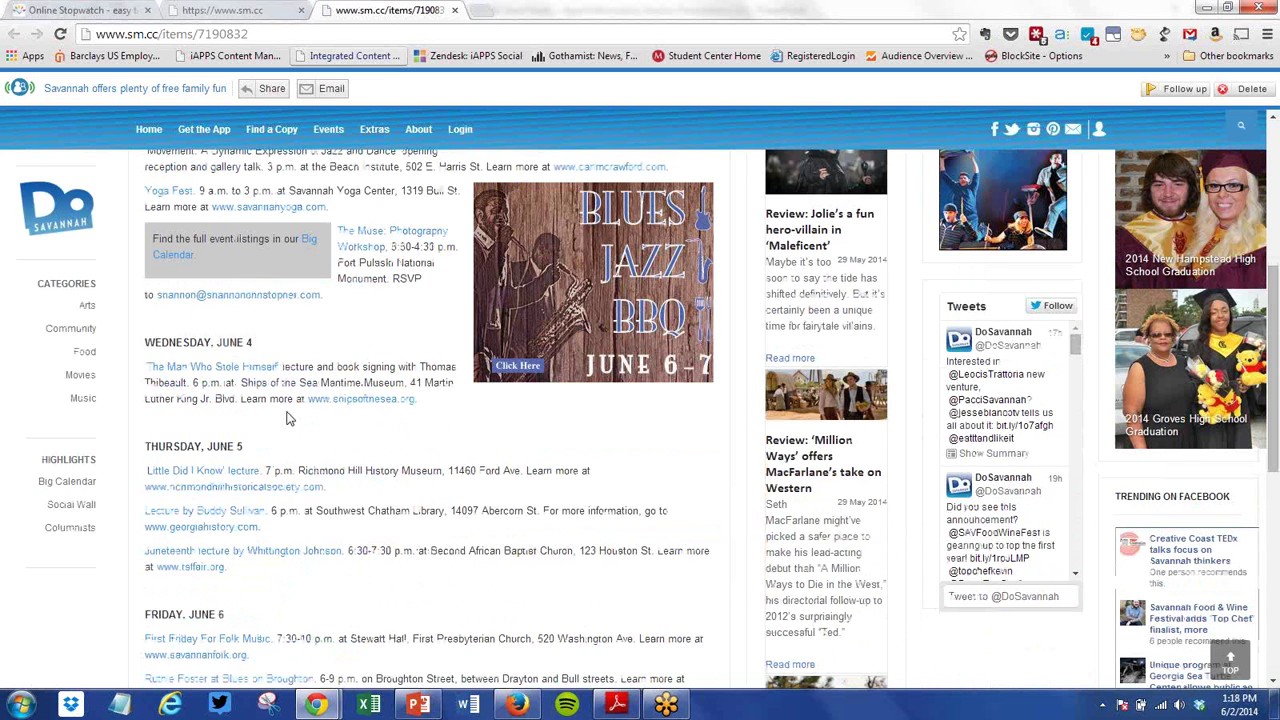
pyautogui.scroll(3, 287, 418)
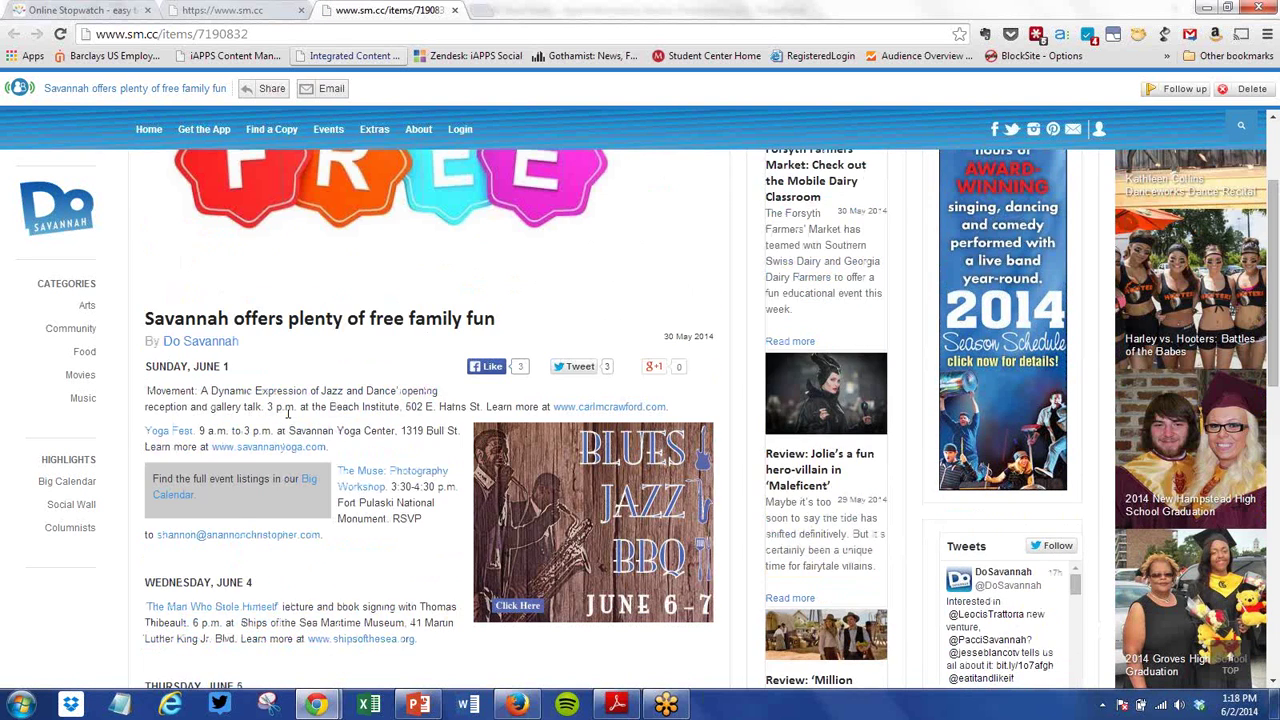
pyautogui.scroll(1, 287, 411)
# Step: Share the article as a new post and set its publishing date to 06/05/14 at 01:30 PM
pyautogui.click(266, 92)
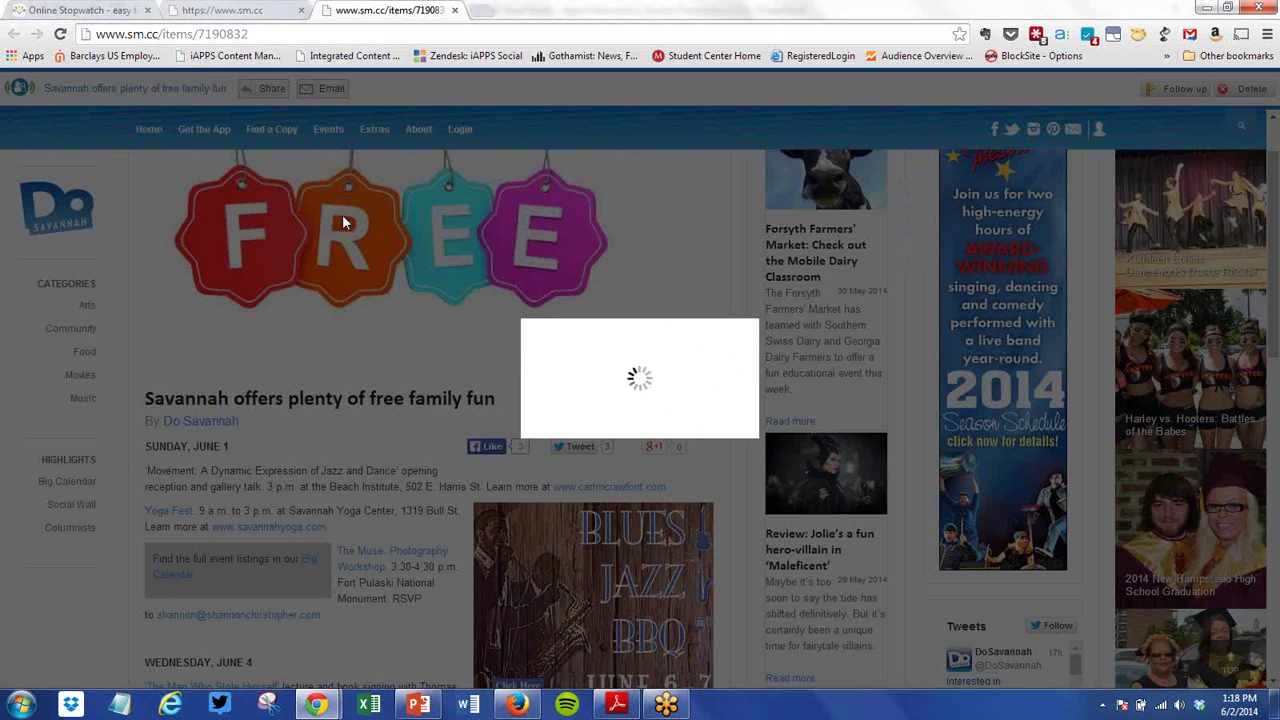
pyautogui.click(760, 530)
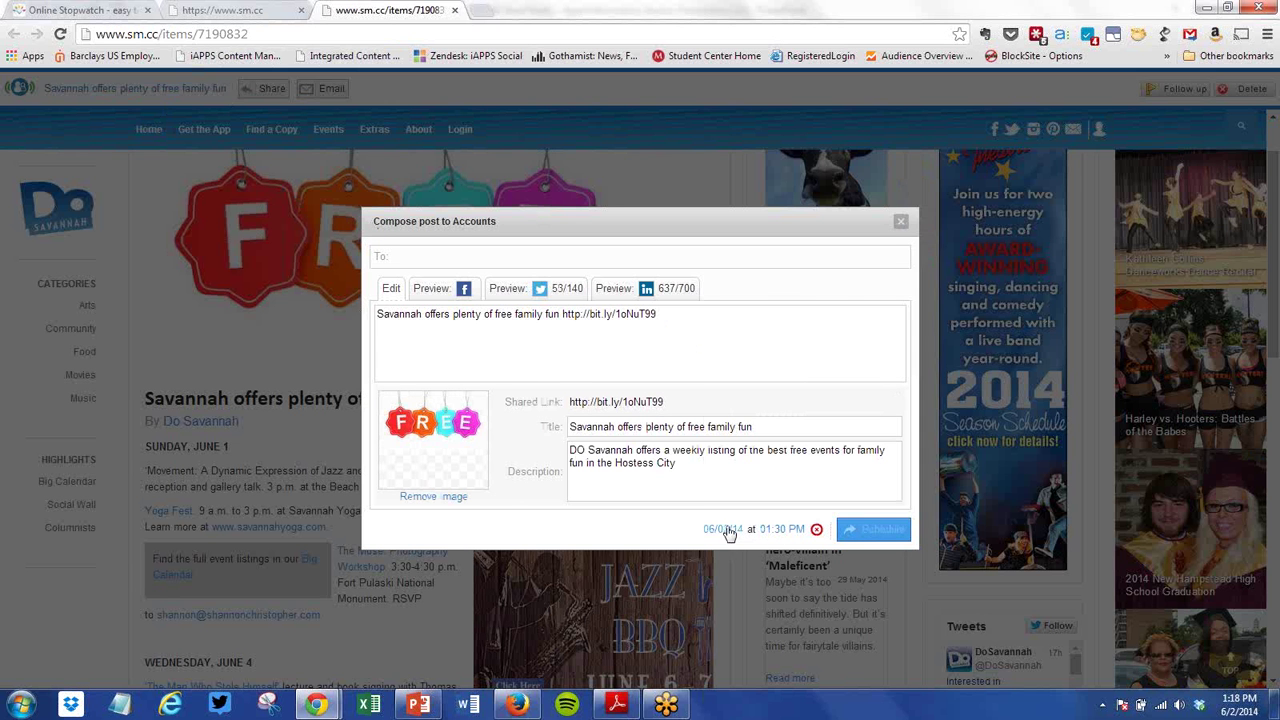
pyautogui.click(724, 529)
pyautogui.click(822, 424)
# Step: Replace the headline in the post message with "Schedule of FREE family fun to be had in Savannah!", keeping the link
pyautogui.moveTo(559, 313); pyautogui.dragTo(347, 313)
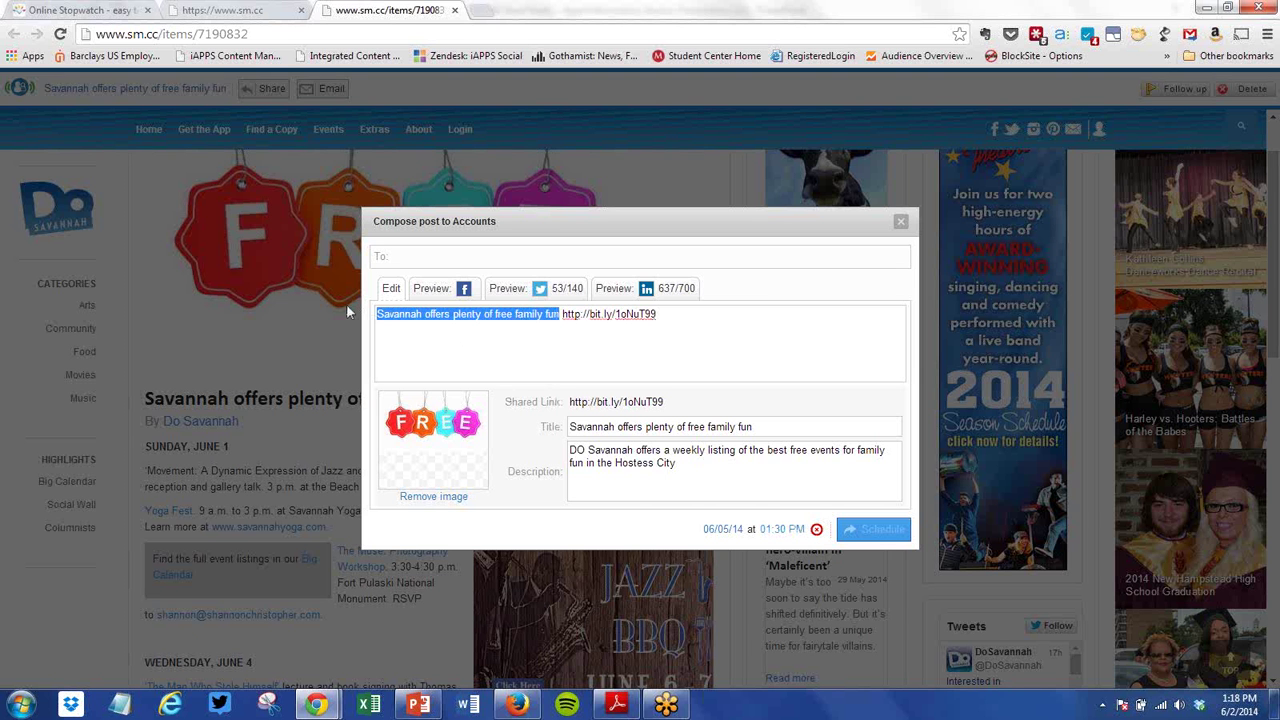
pyautogui.write('Schedule')
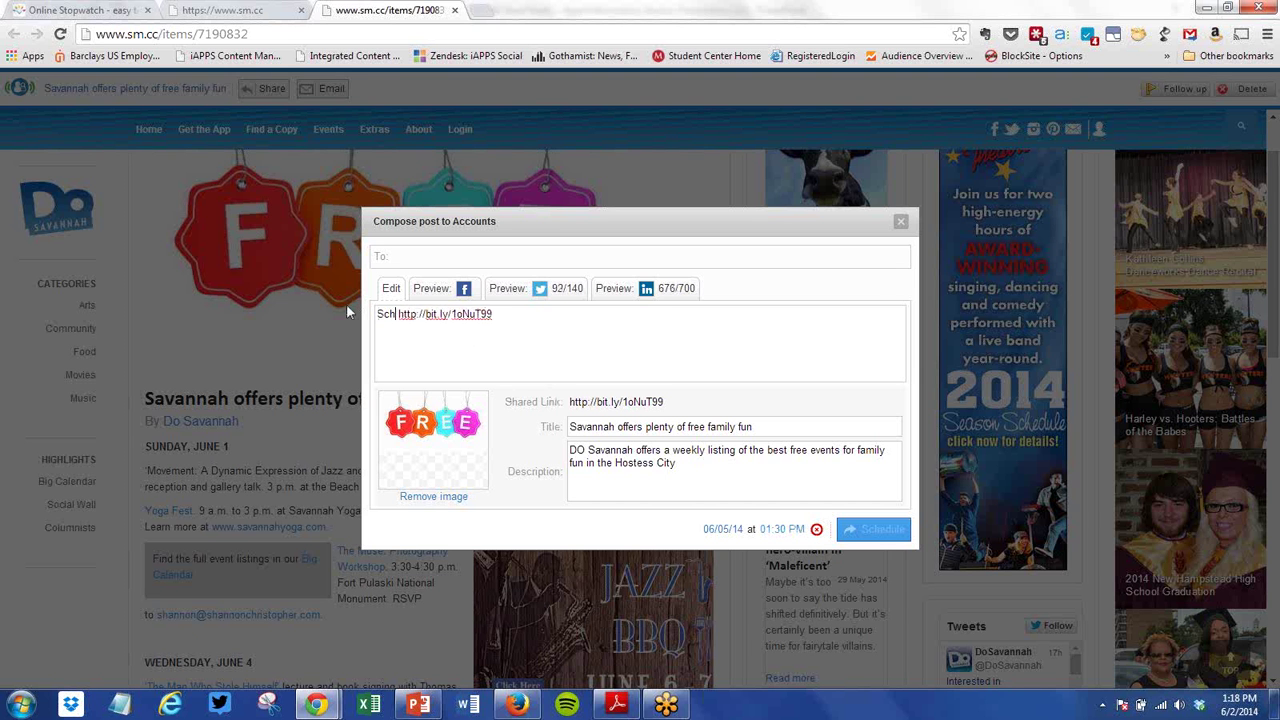
pyautogui.write(' of free fam')
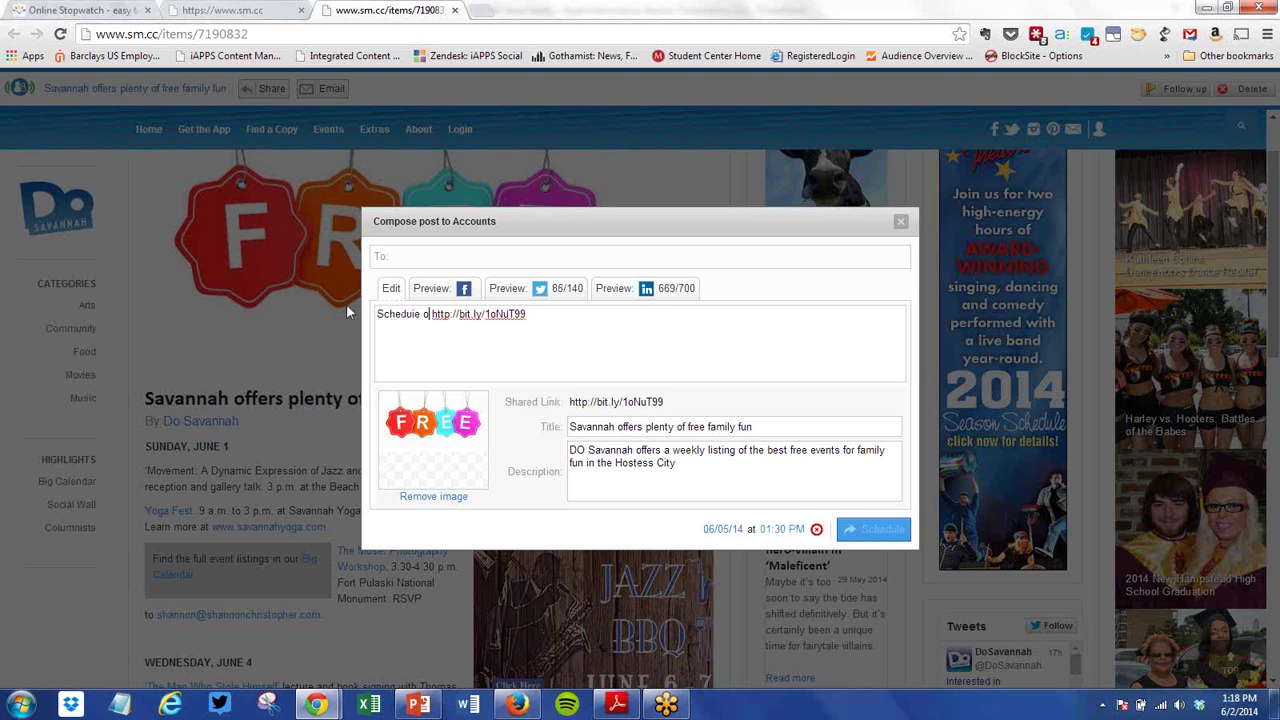
pyautogui.press('BackSpace')
pyautogui.press('BackSpace')
pyautogui.press('BackSpace')
pyautogui.press('BackSpace')
pyautogui.press('BackSpace')
pyautogui.press('BackSpace')
pyautogui.press('BackSpace')
pyautogui.press('BackSpace')
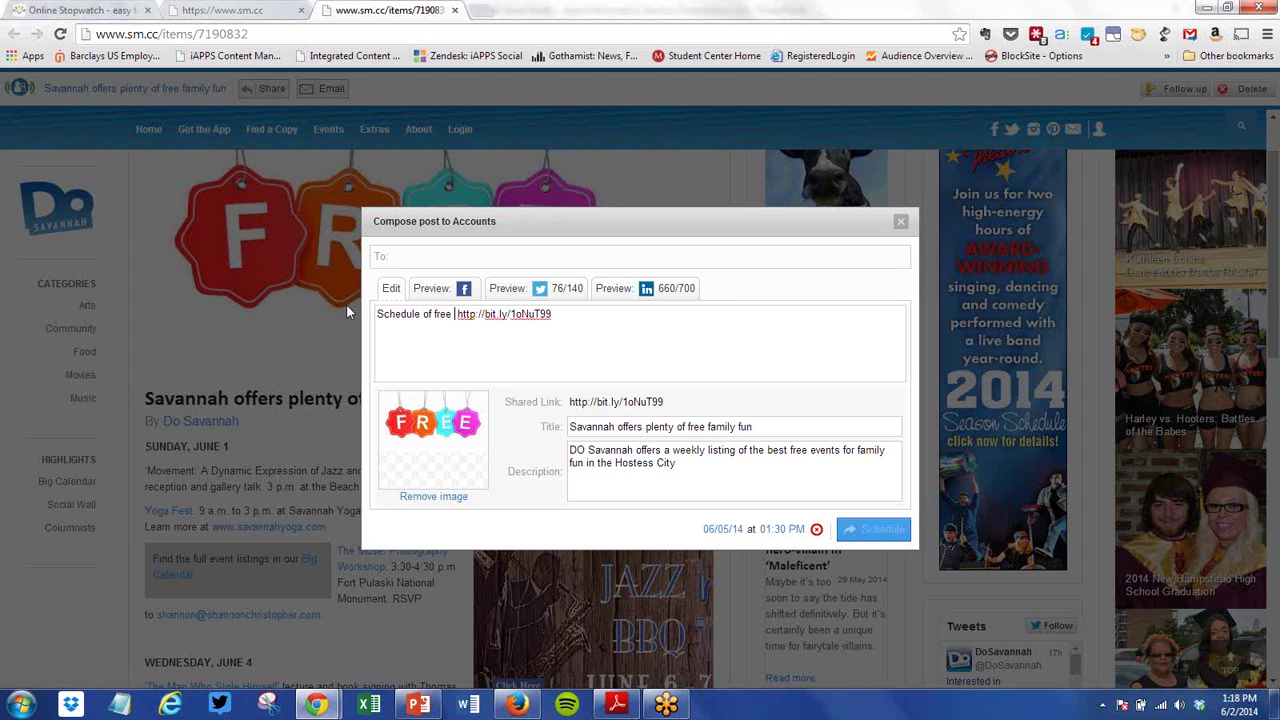
pyautogui.write('FREE')
pyautogui.write(' family fun ')
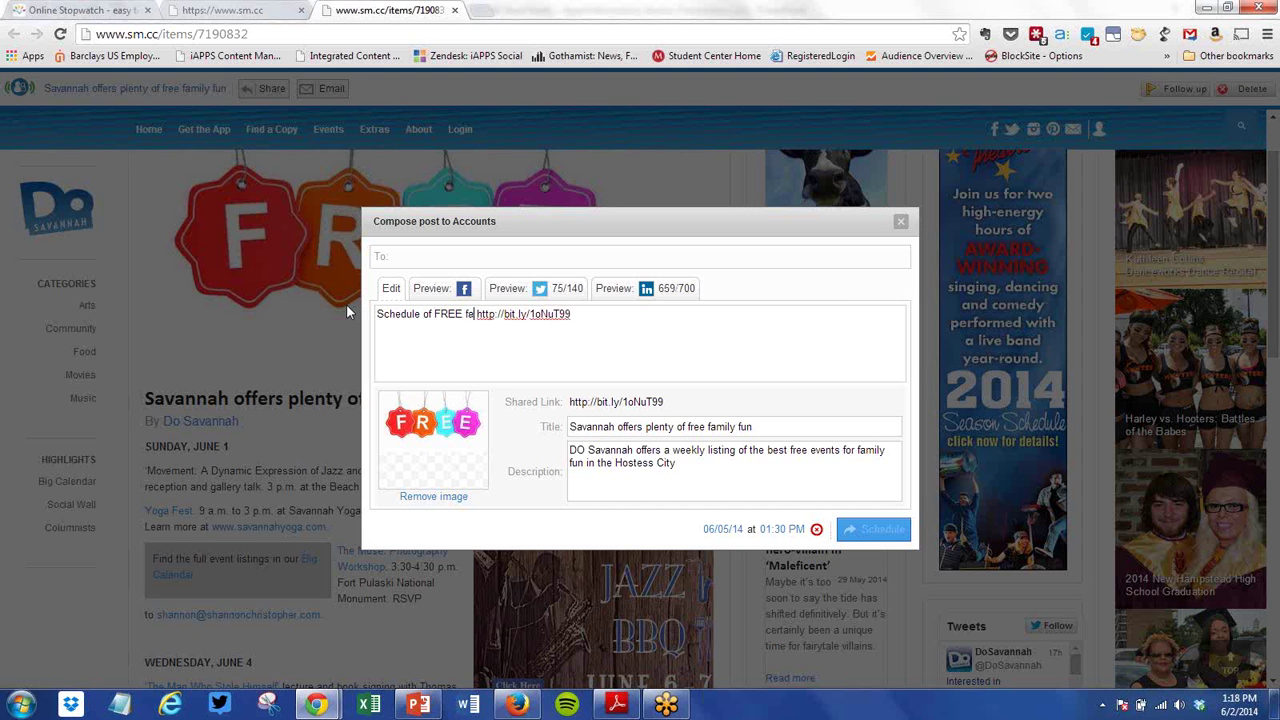
pyautogui.write('to be had in ')
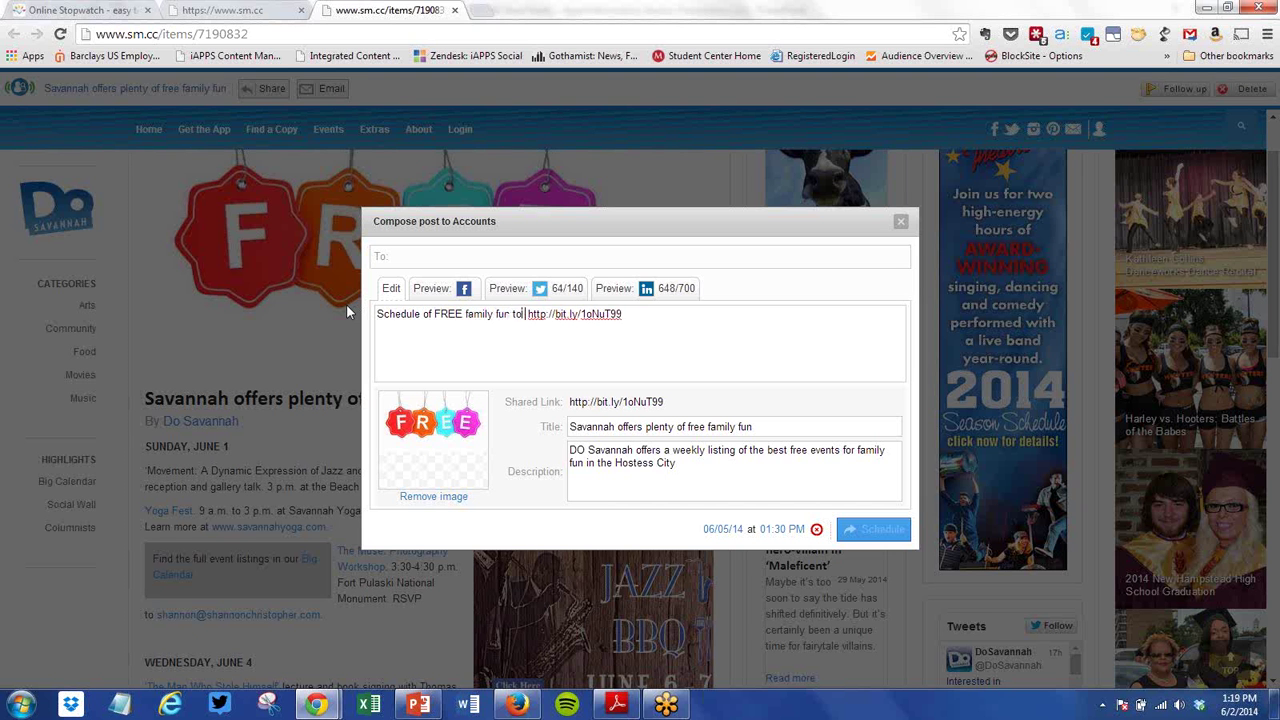
pyautogui.write('Savannah ')
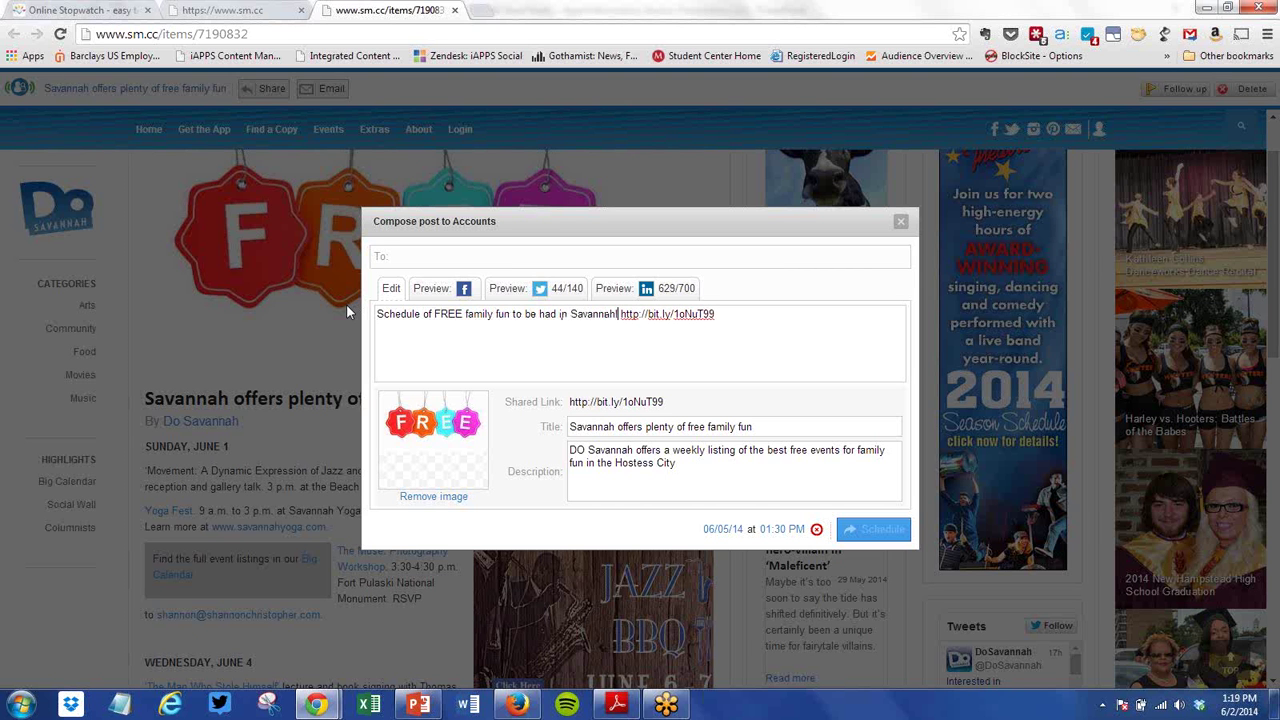
pyautogui.write('!')
# Step: Check how the family fun post looks in the Facebook, Twitter and LinkedIn previews
pyautogui.click(440, 288)
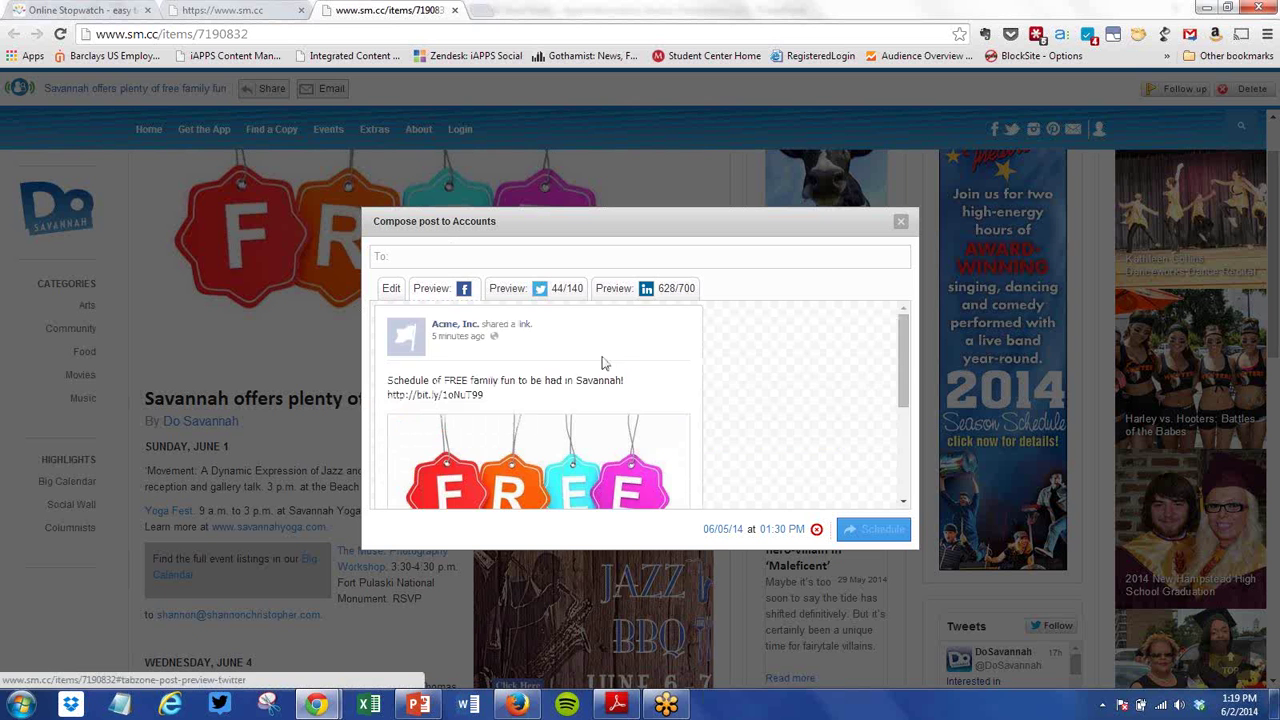
pyautogui.scroll(-1, 603, 363)
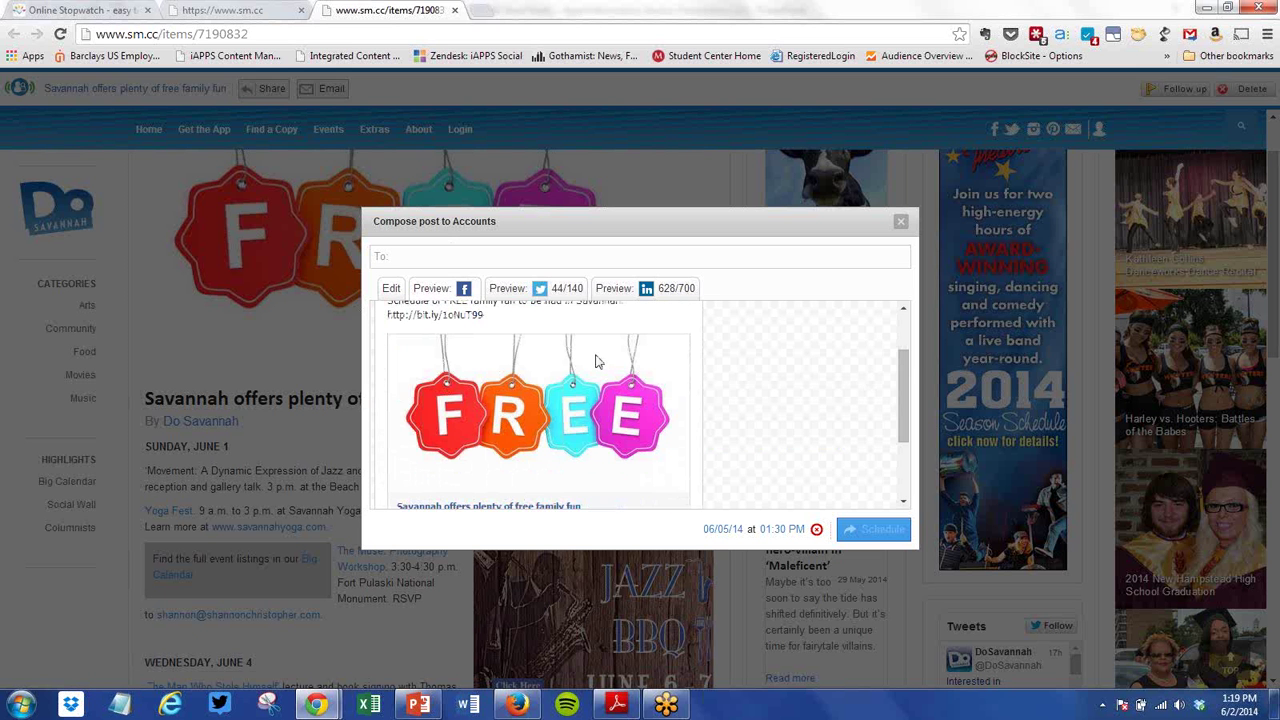
pyautogui.click(560, 288)
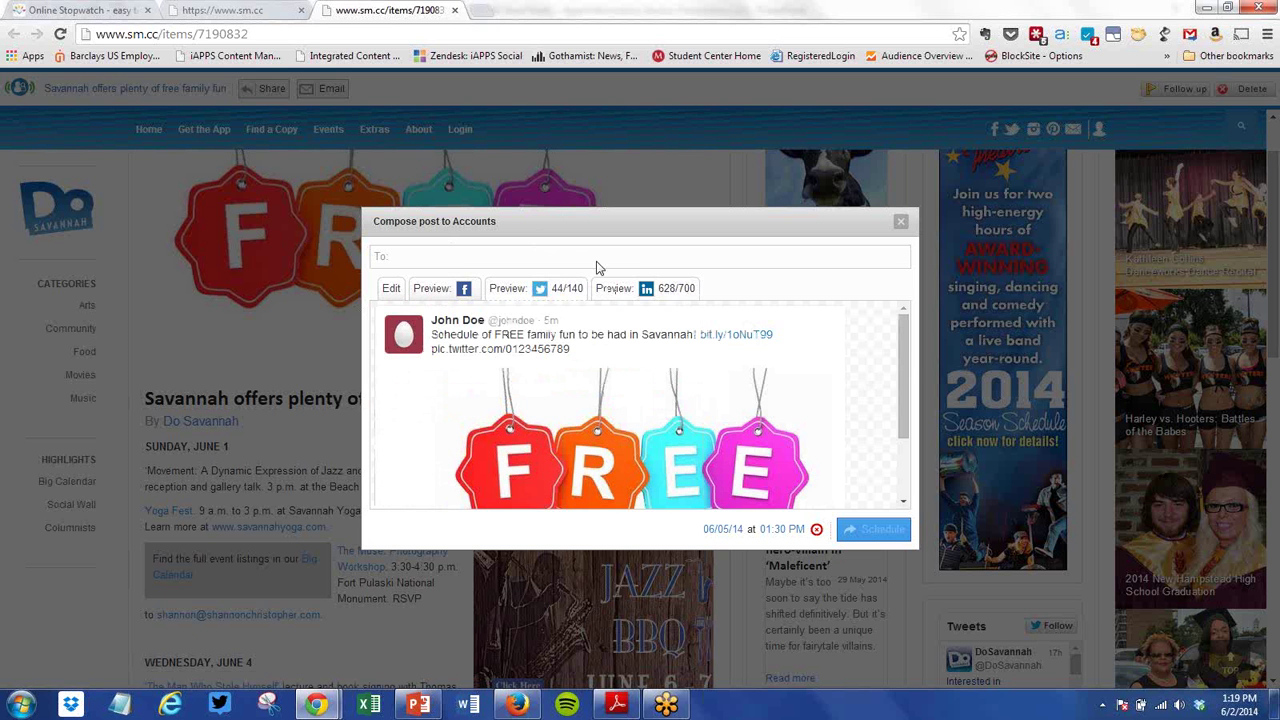
pyautogui.click(651, 290)
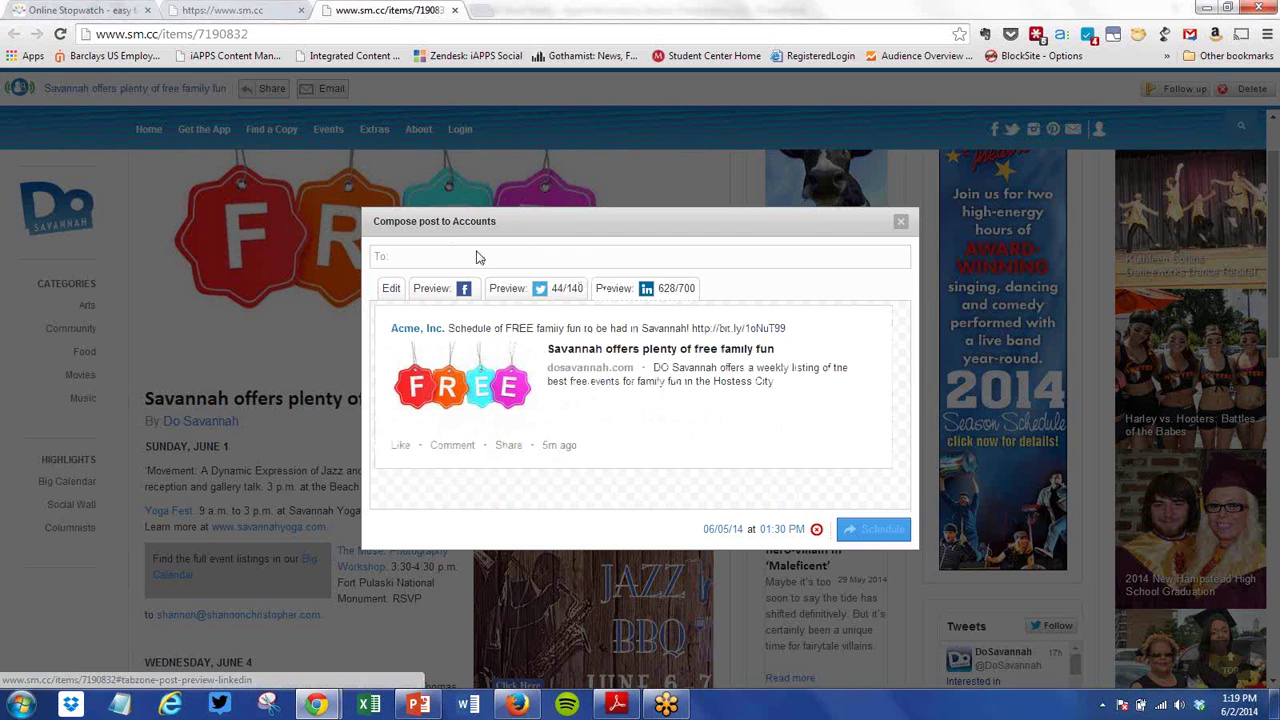
# Step: Address the family fun post to all connected social accounts and schedule it
pyautogui.click(477, 257)
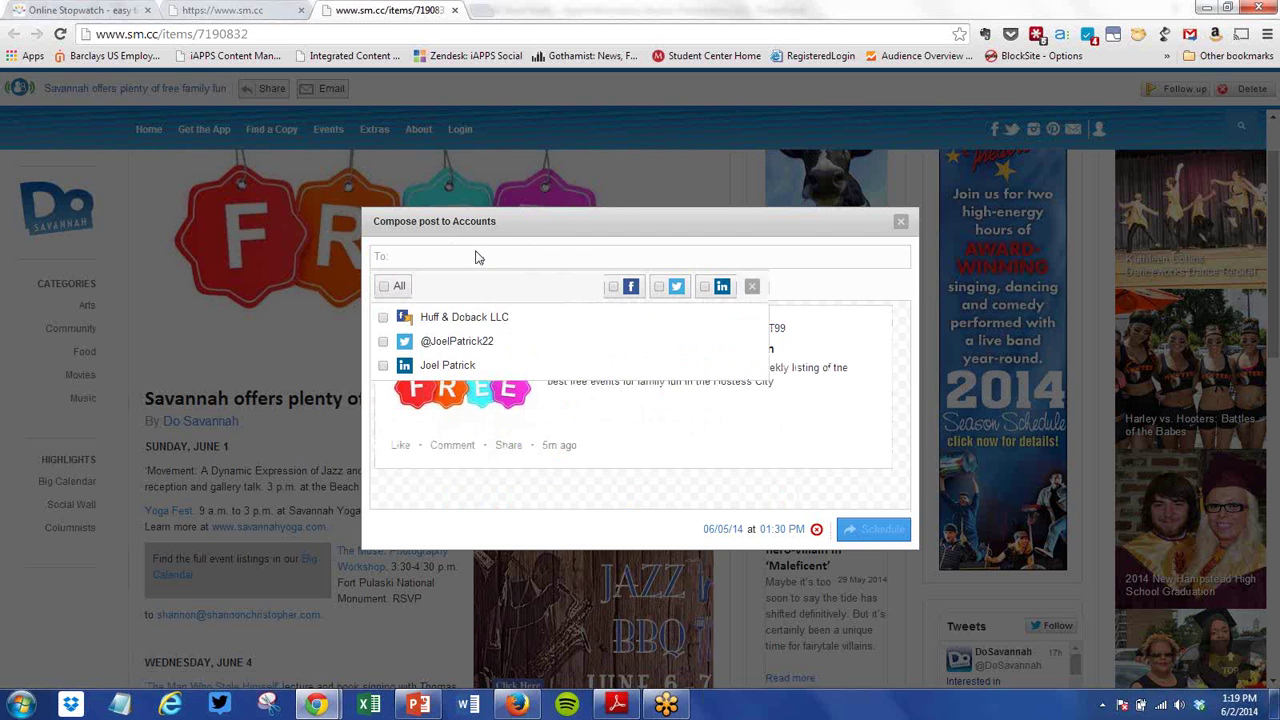
pyautogui.click(384, 286)
pyautogui.click(877, 294)
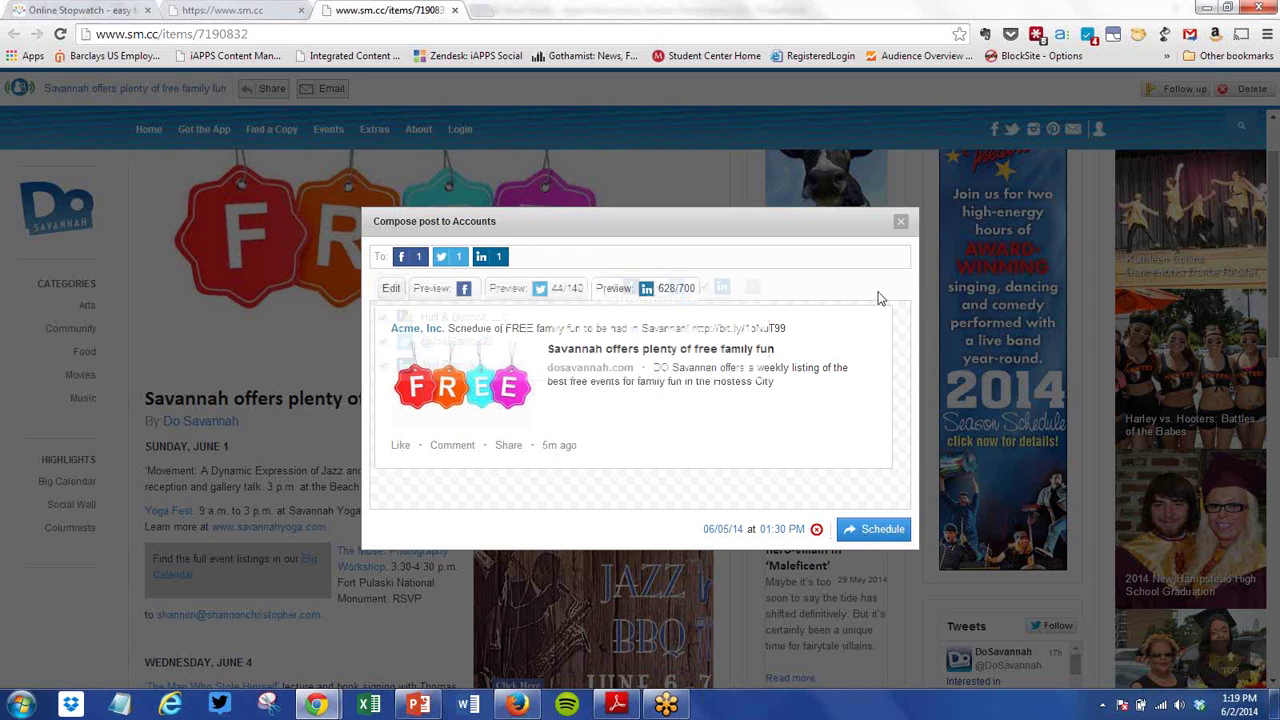
pyautogui.click(897, 538)
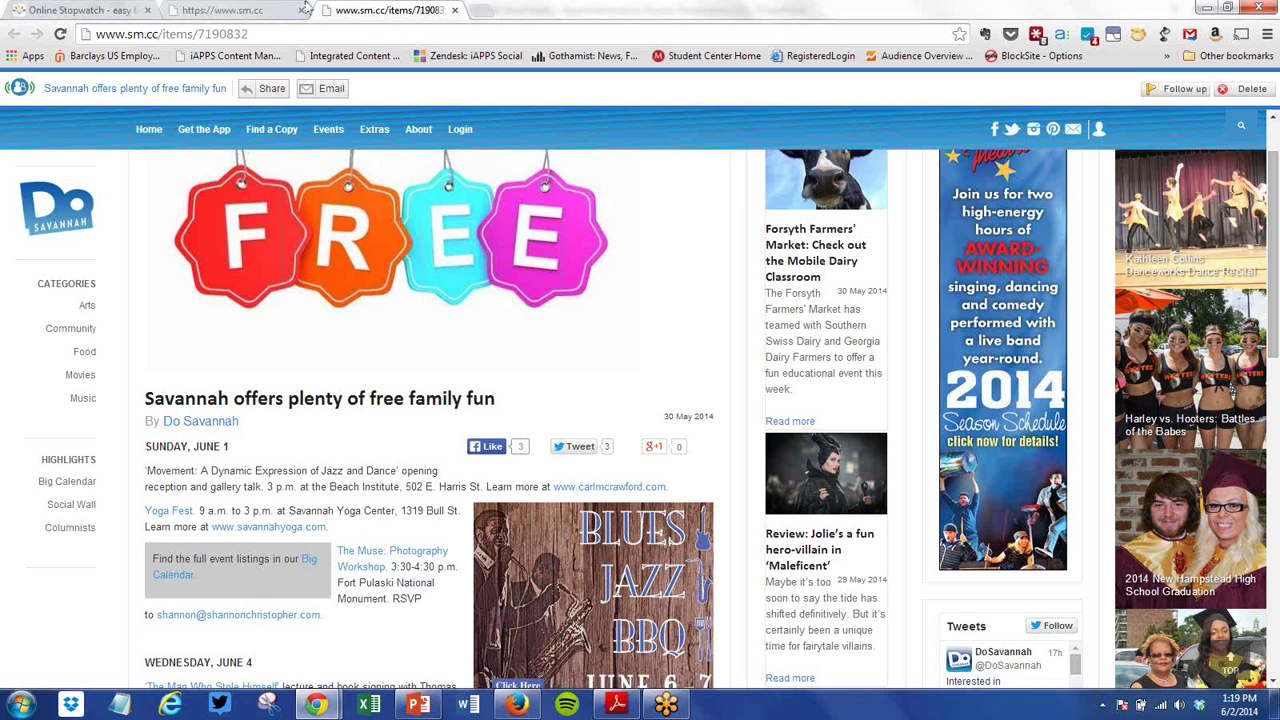
# Step: Return to the content feed and review the connected social networks and profile authorizations in the account settings
pyautogui.click(245, 10)
pyautogui.click(1205, 87)
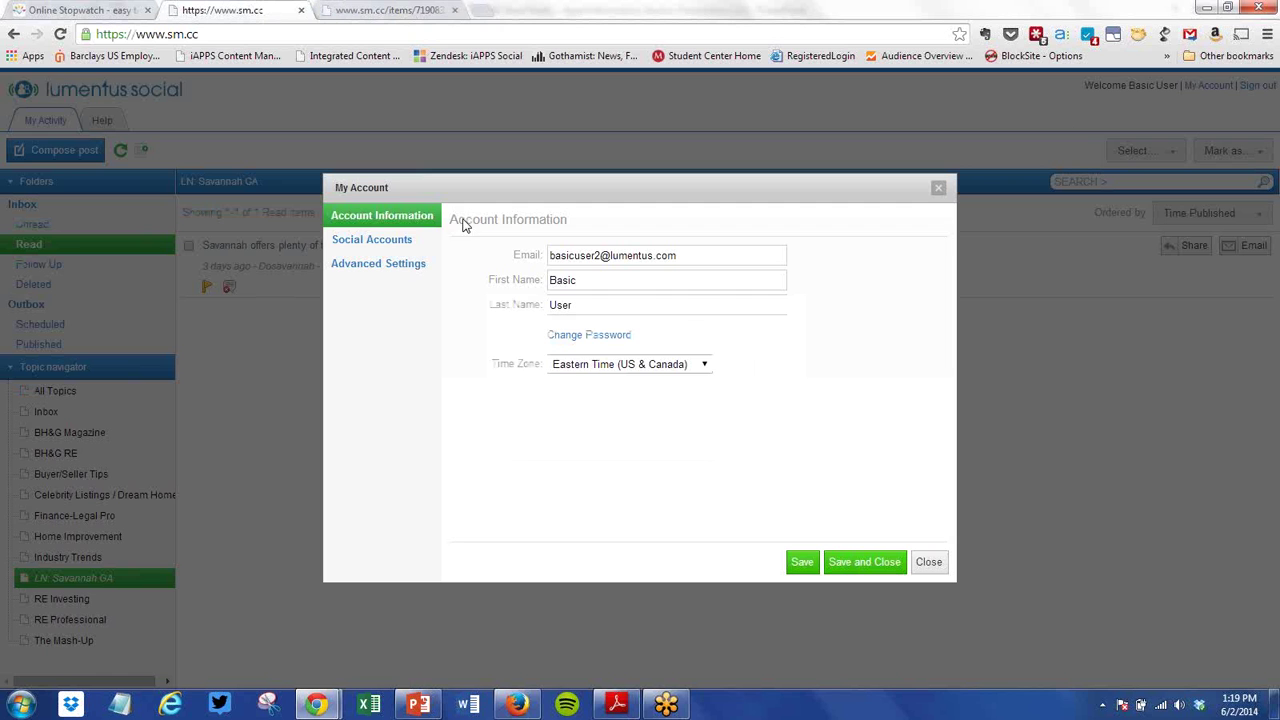
pyautogui.click(406, 245)
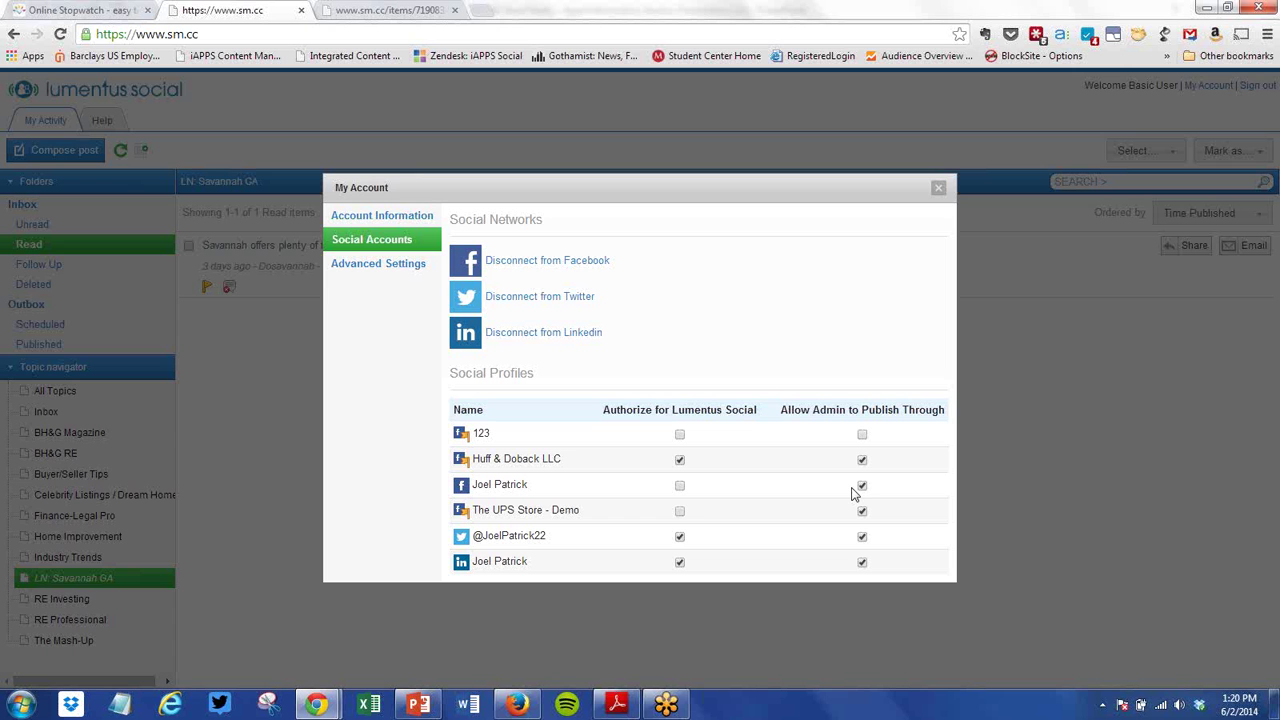
# Step: Stop the online stopwatch, and switch to the PowerPoint presentation at the "Benefits of Lumentus Social" slide
pyautogui.click(115, 9)
pyautogui.click(531, 484)
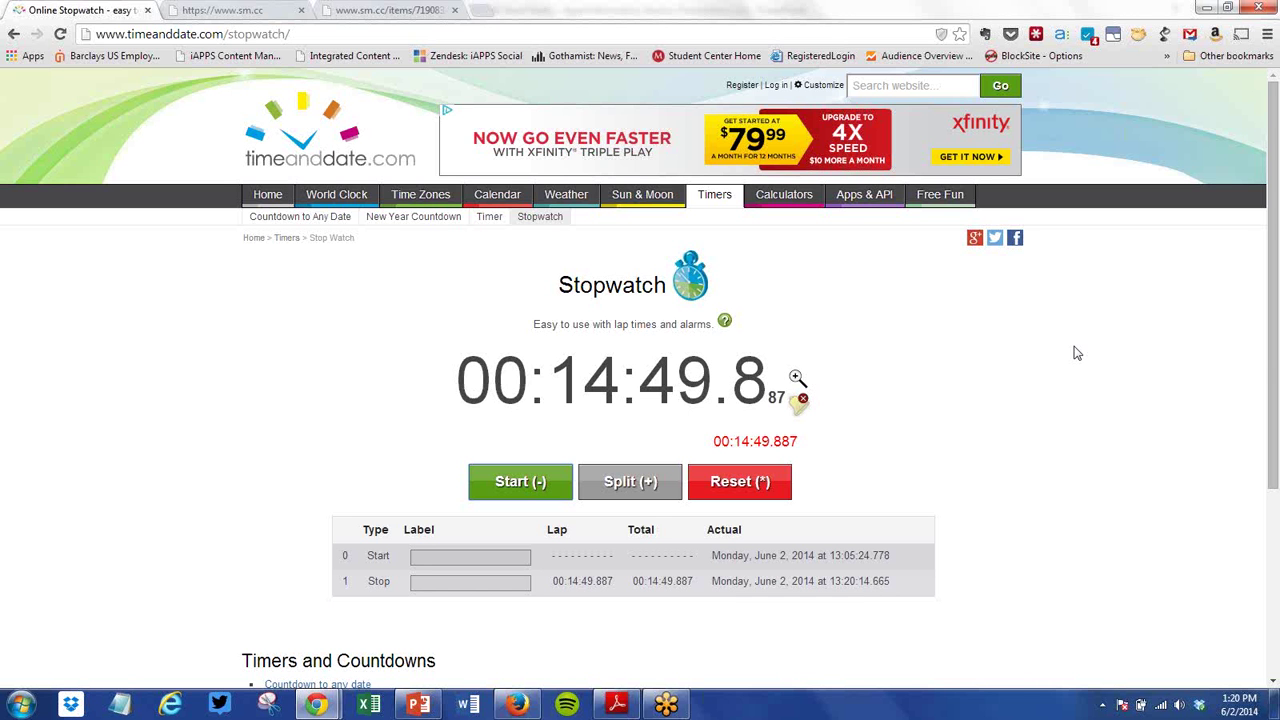
pyautogui.click(419, 706)
pyautogui.press('Down')
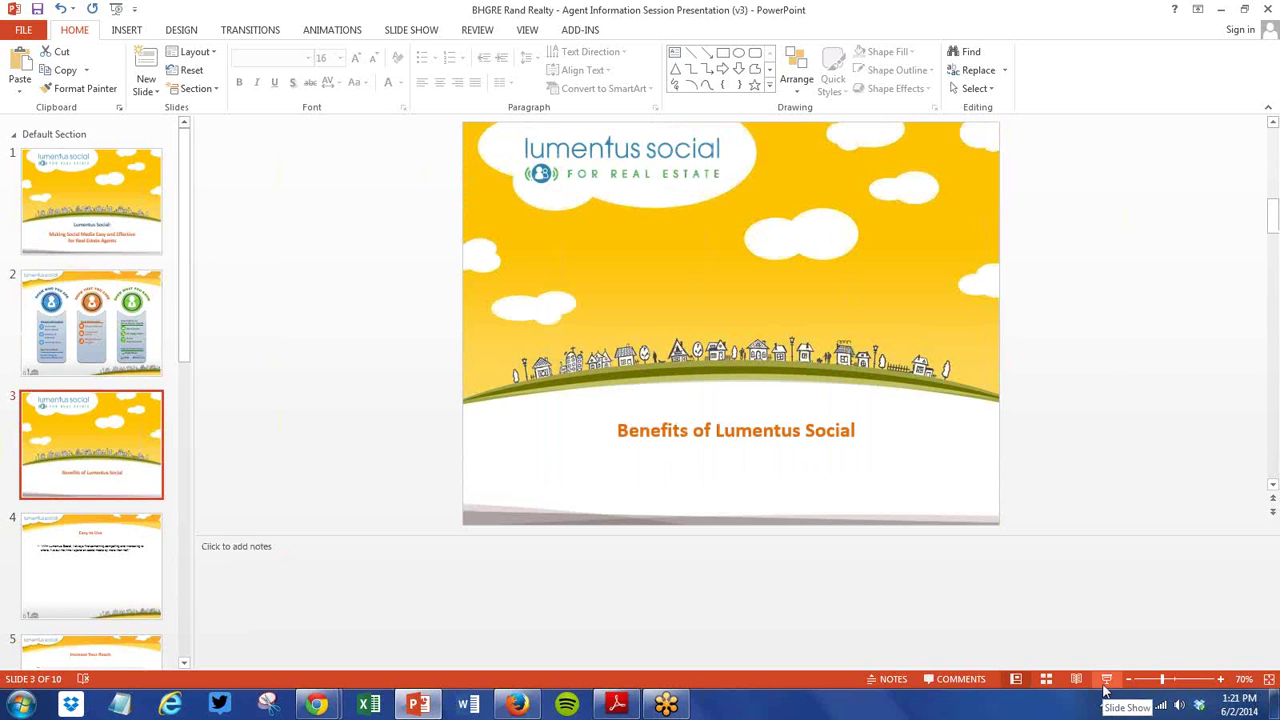
# Step: Switch back to Lumentus Social in the browser and close the account settings
pyautogui.moveTo(318, 706)
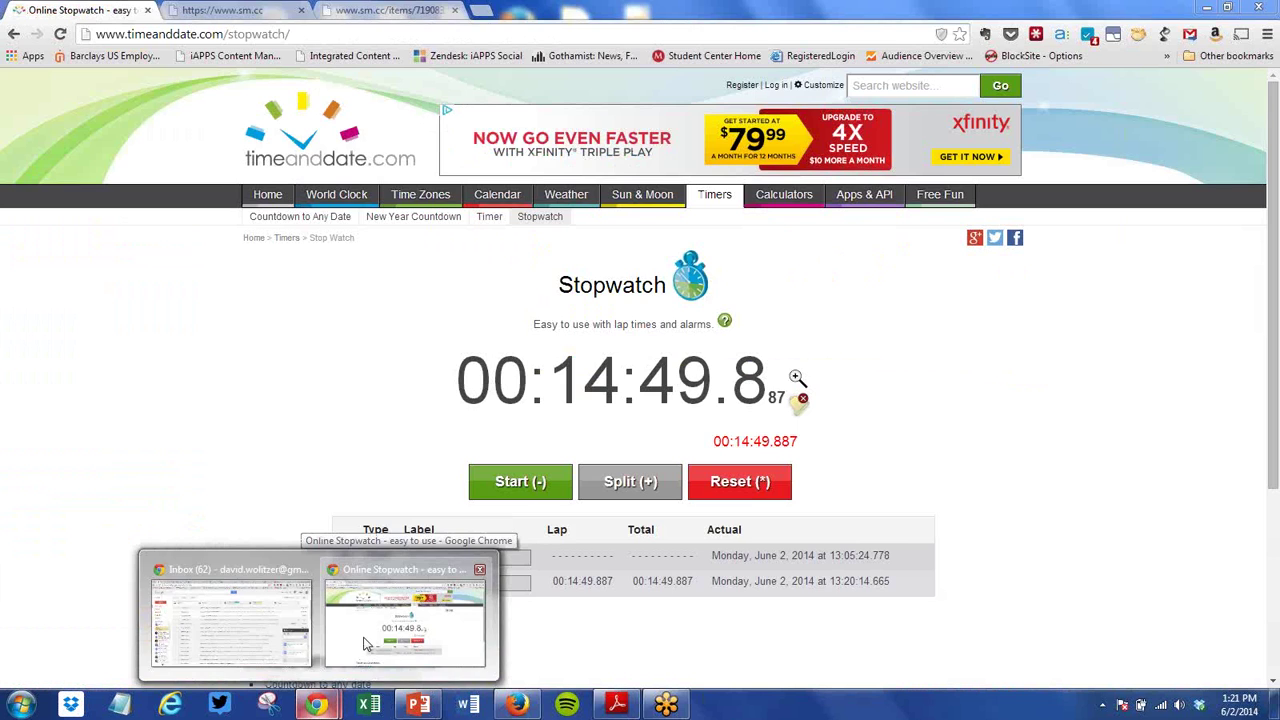
pyautogui.click(365, 643)
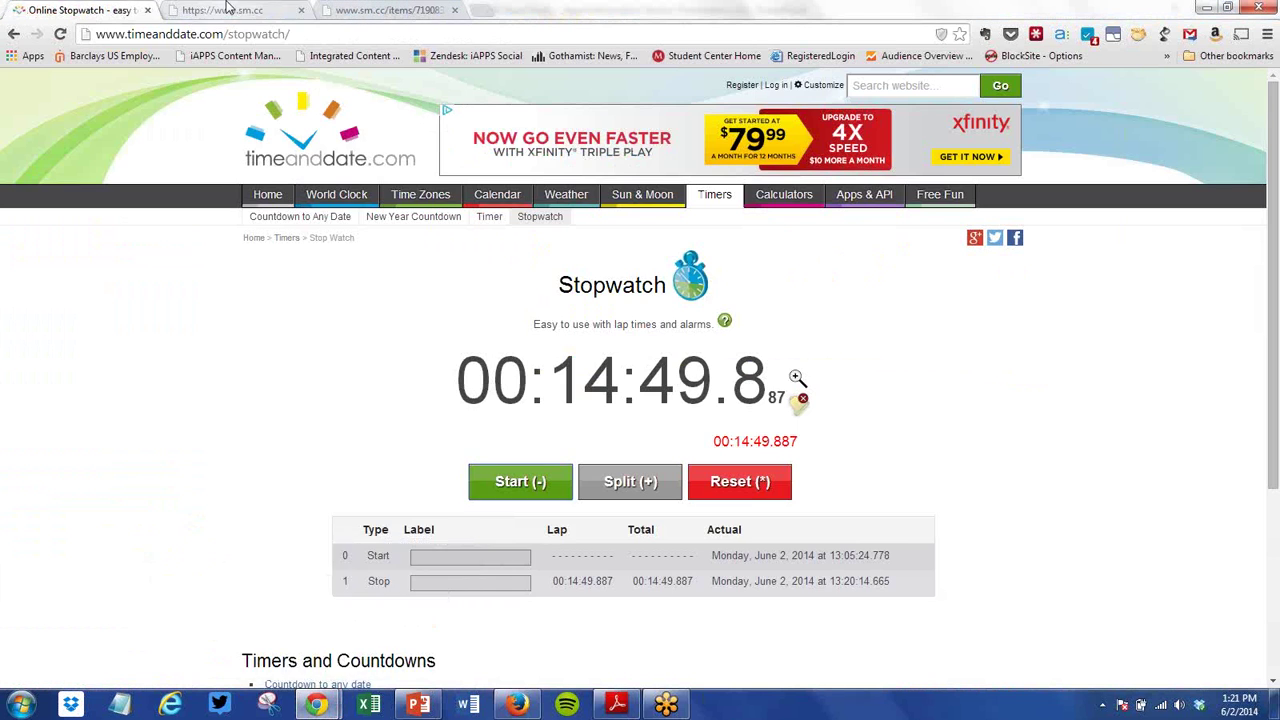
pyautogui.hotkey('ctrl', 'Tab')
pyautogui.click(940, 188)
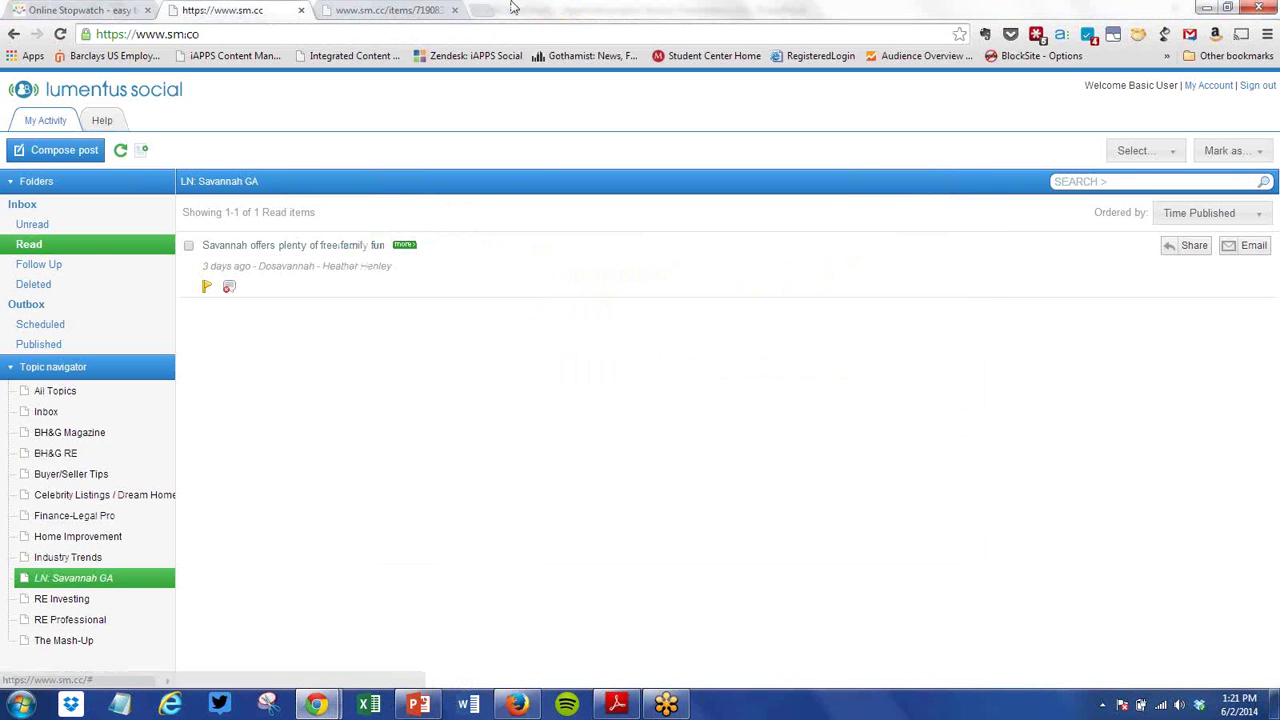
# Step: Close the article page and list the full Inbox of the LN: Savannah GA topic
pyautogui.click(455, 10)
pyautogui.click(97, 210)
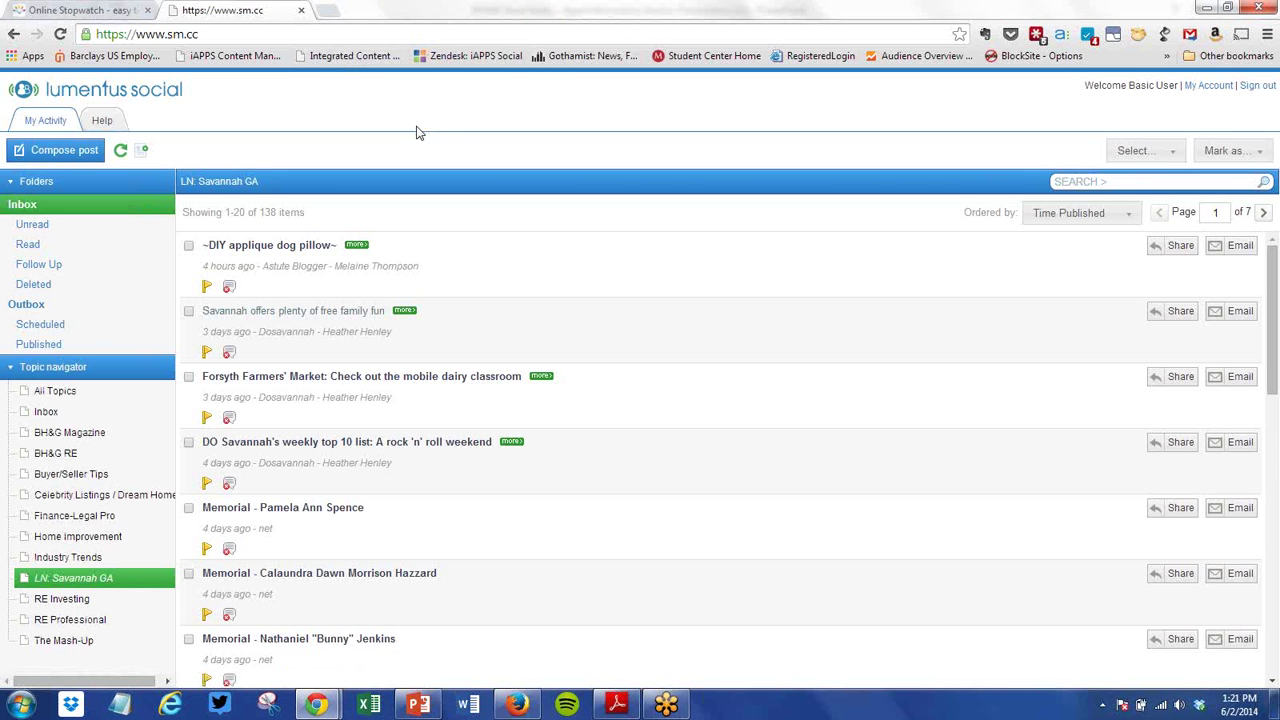
# Step: Open espn.com in a new browser tab and open the story "More at stake for 'Chrome' than Triple Crown"
pyautogui.click(335, 13)
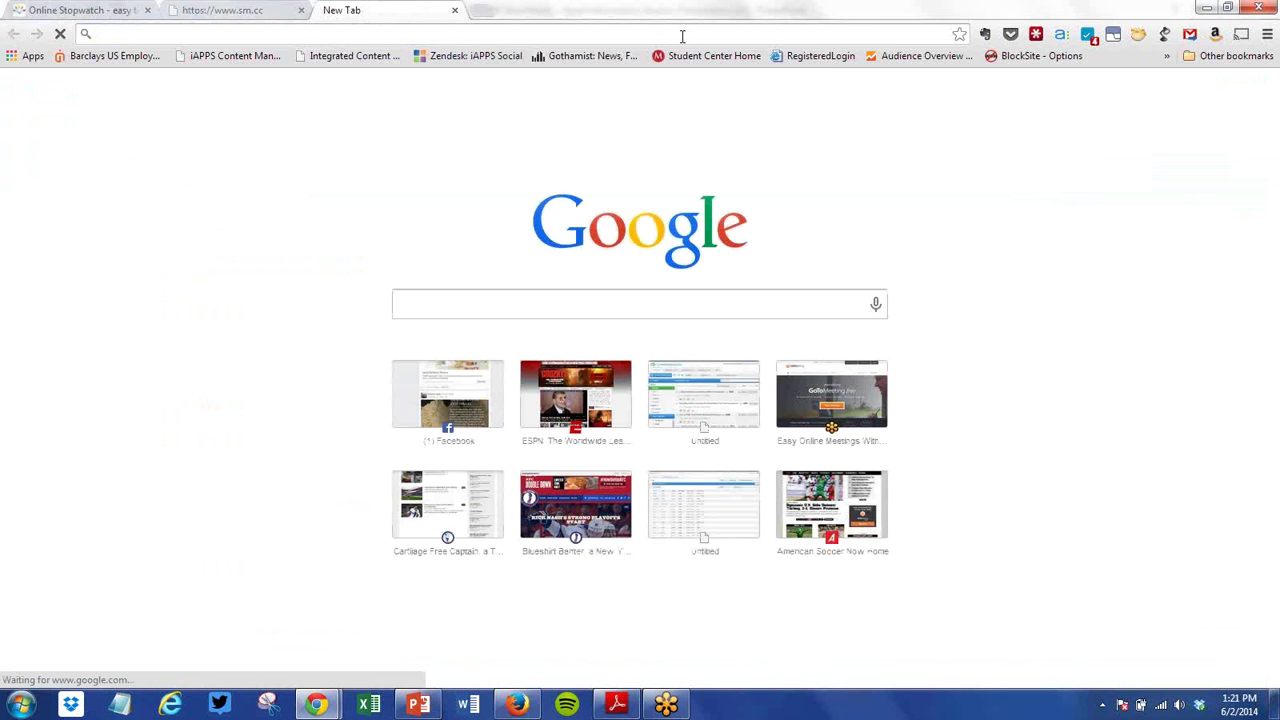
pyautogui.write('espn.com')
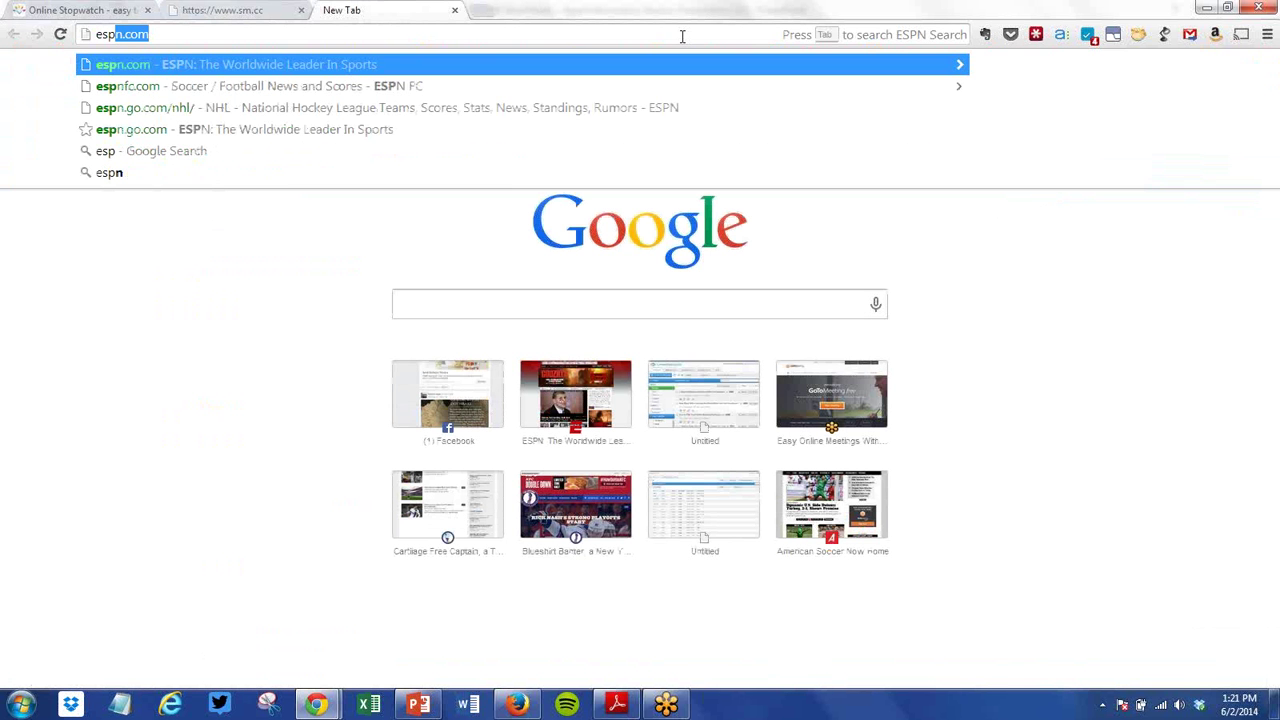
pyautogui.press('Return')
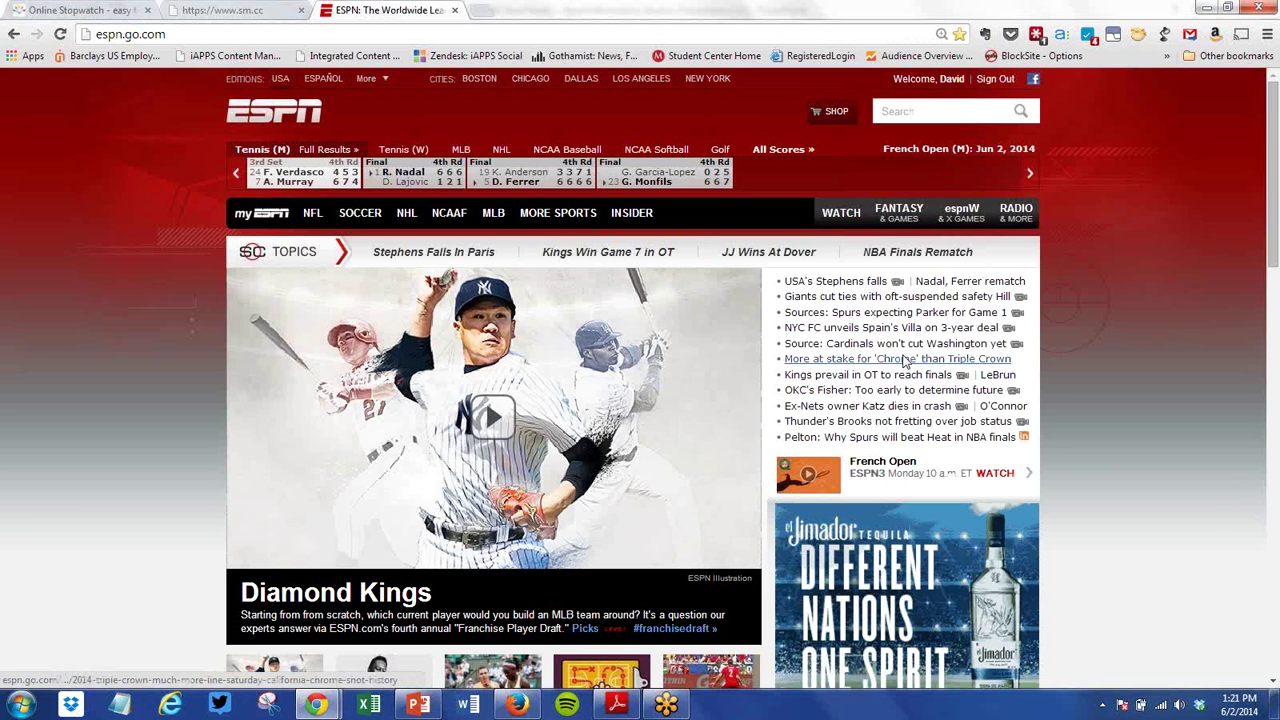
pyautogui.click(905, 279)
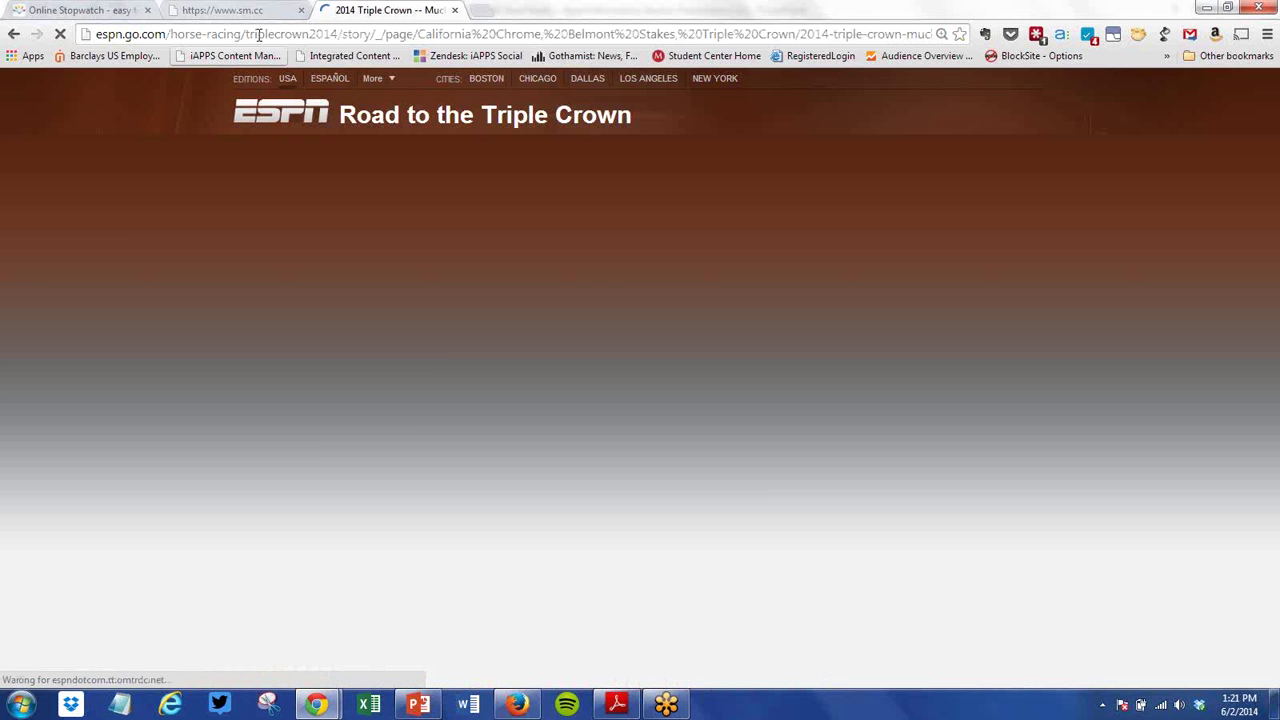
# Step: Select the full web address of the ESPN article and return to the Lumentus Social page
pyautogui.click(800, 34)
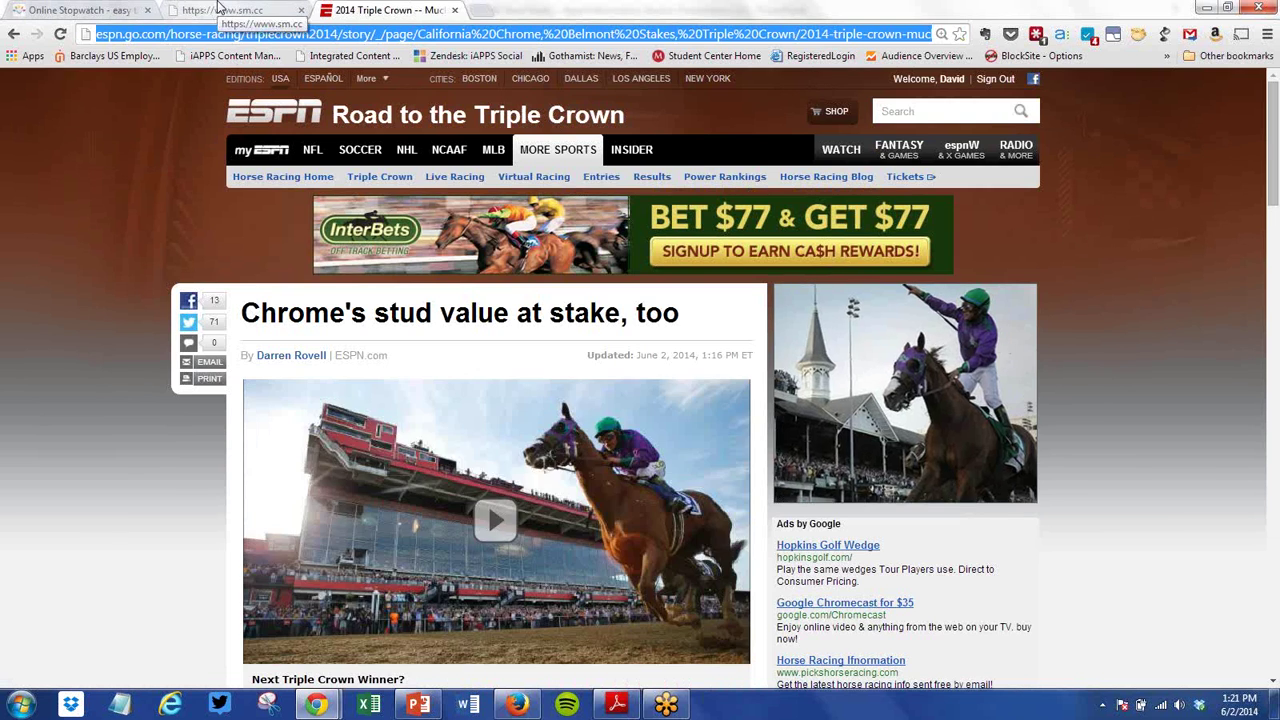
pyautogui.click(210, 9)
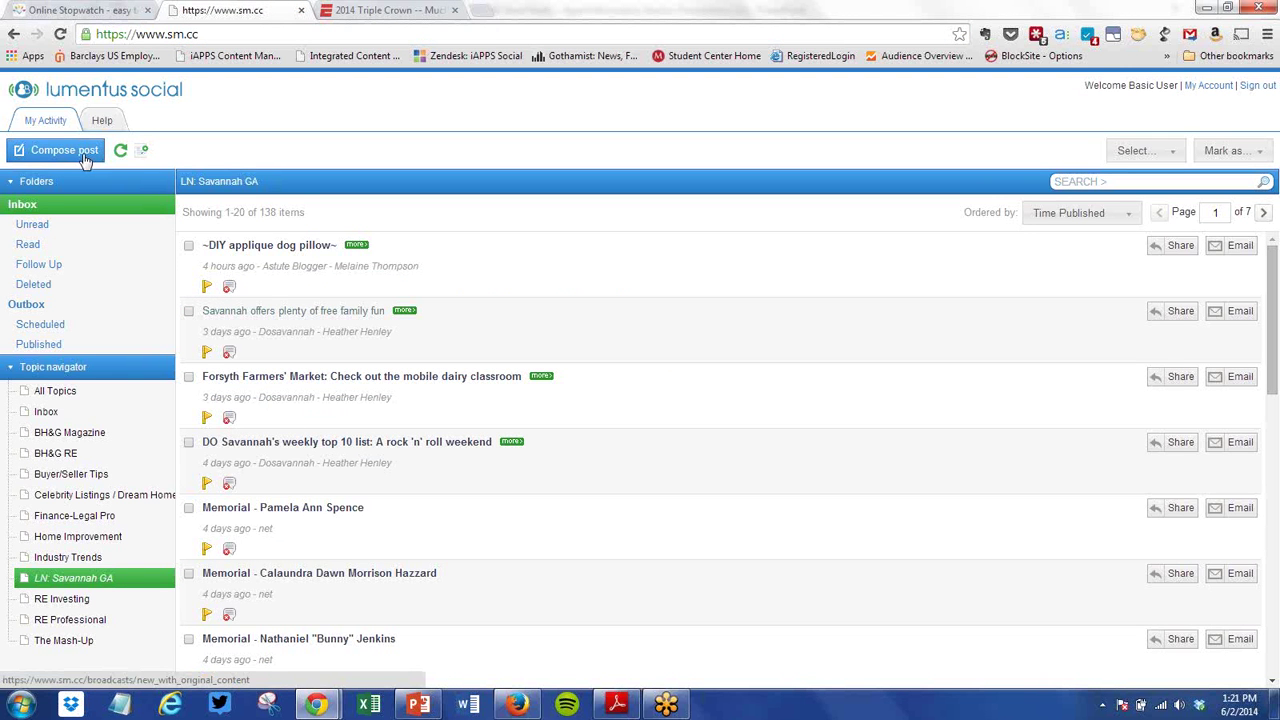
# Step: Start adding a new item in Lumentus Social and paste the ESPN article's web address as its URL
pyautogui.click(143, 155)
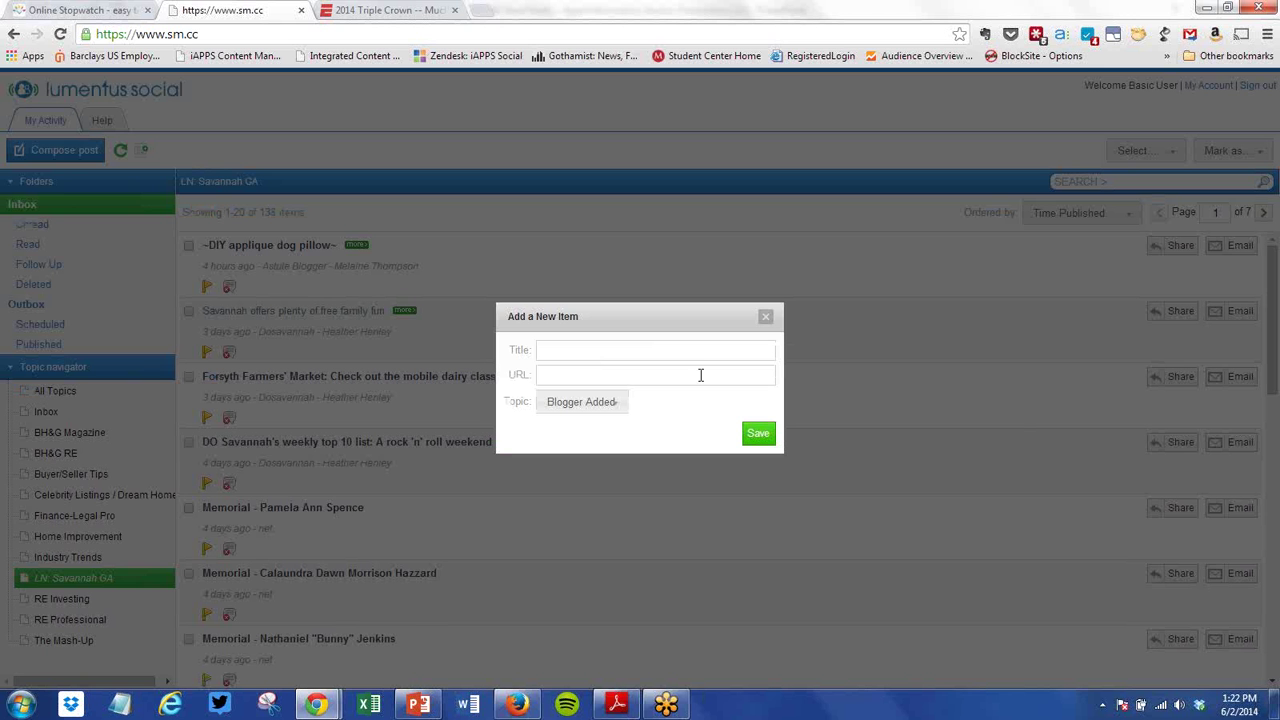
pyautogui.click(705, 372)
pyautogui.hotkey('ctrl', 'v')
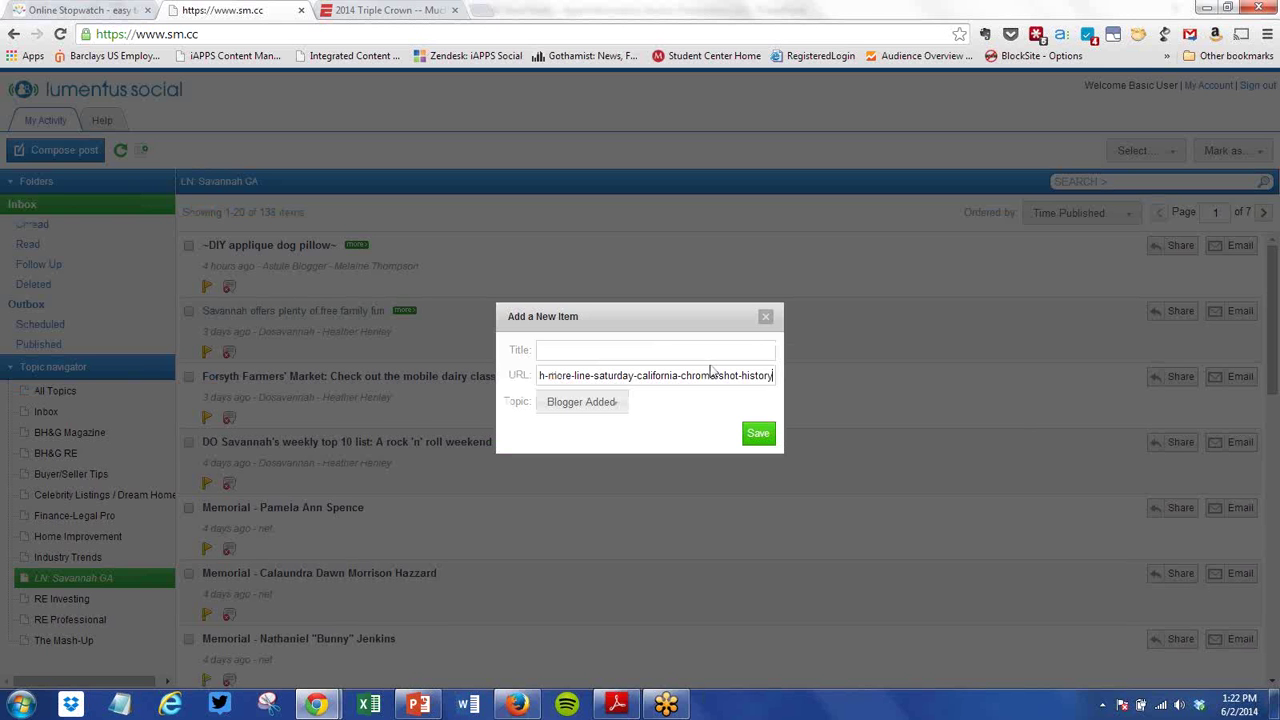
# Step: Copy the headline "Chrome's stud value at stake, too" from the ESPN article and paste it as the new item's title
pyautogui.click(350, 17)
pyautogui.moveTo(712, 318); pyautogui.dragTo(240, 303)
pyautogui.hotkey('ctrl', 'c')
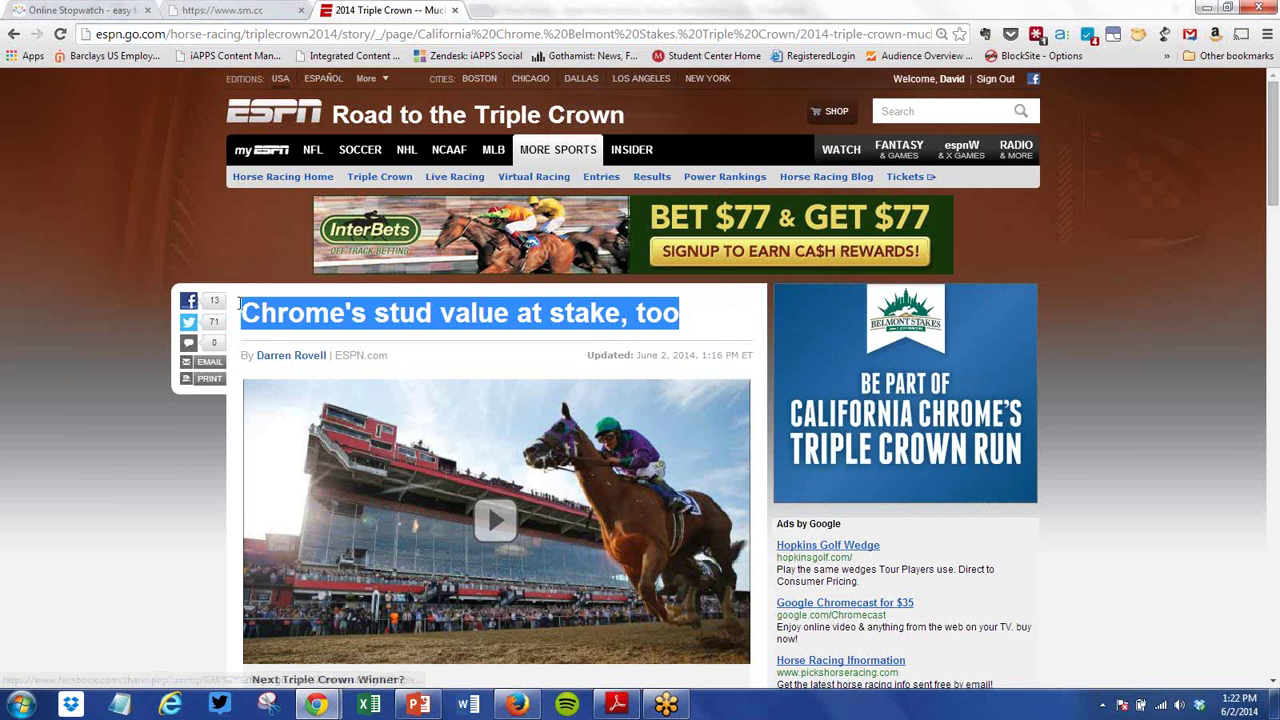
pyautogui.hotkey('ctrl', 'shift', 'Tab')
pyautogui.hotkey('ctrl', 'v')
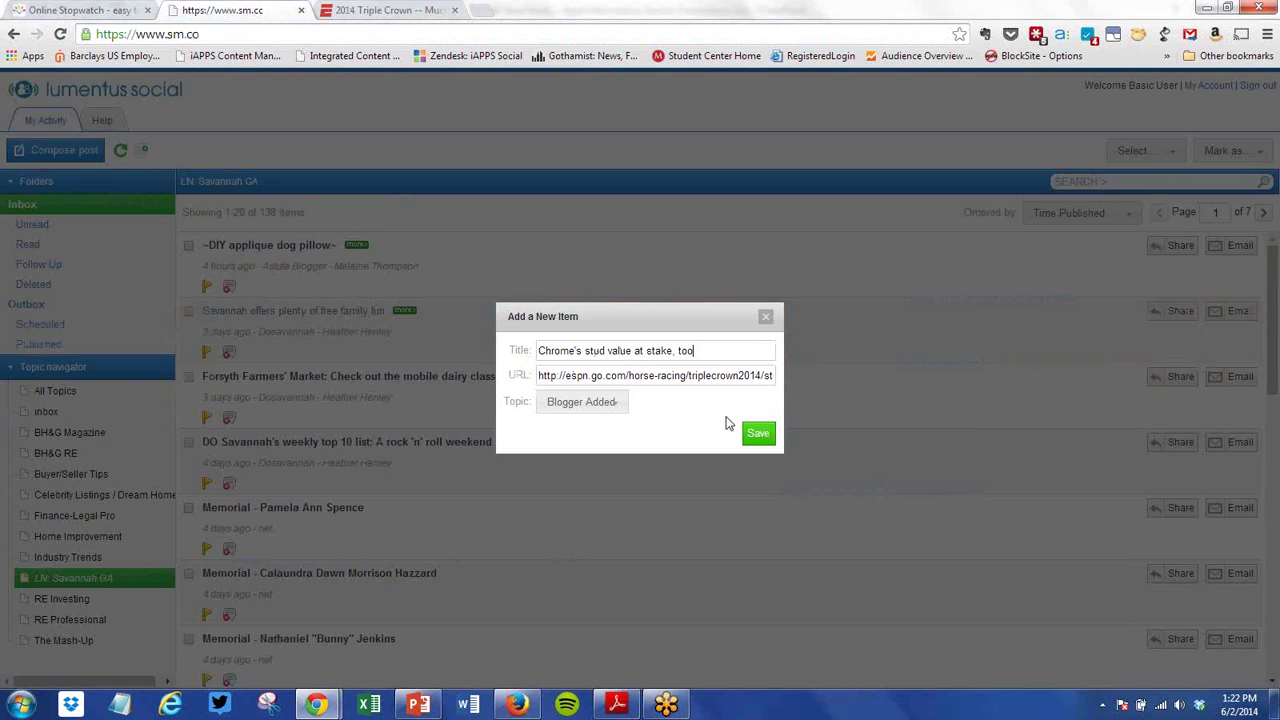
# Step: Save the new item and list the articles of All Topics
pyautogui.click(758, 434)
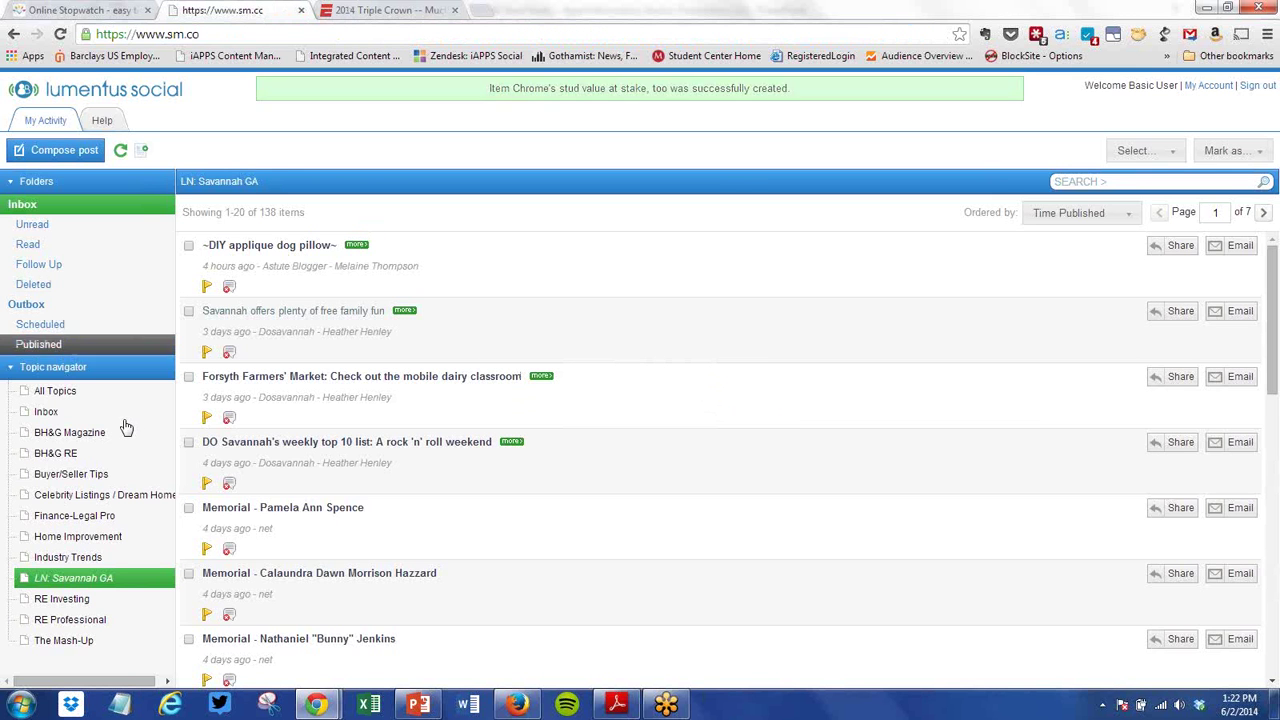
pyautogui.click(143, 392)
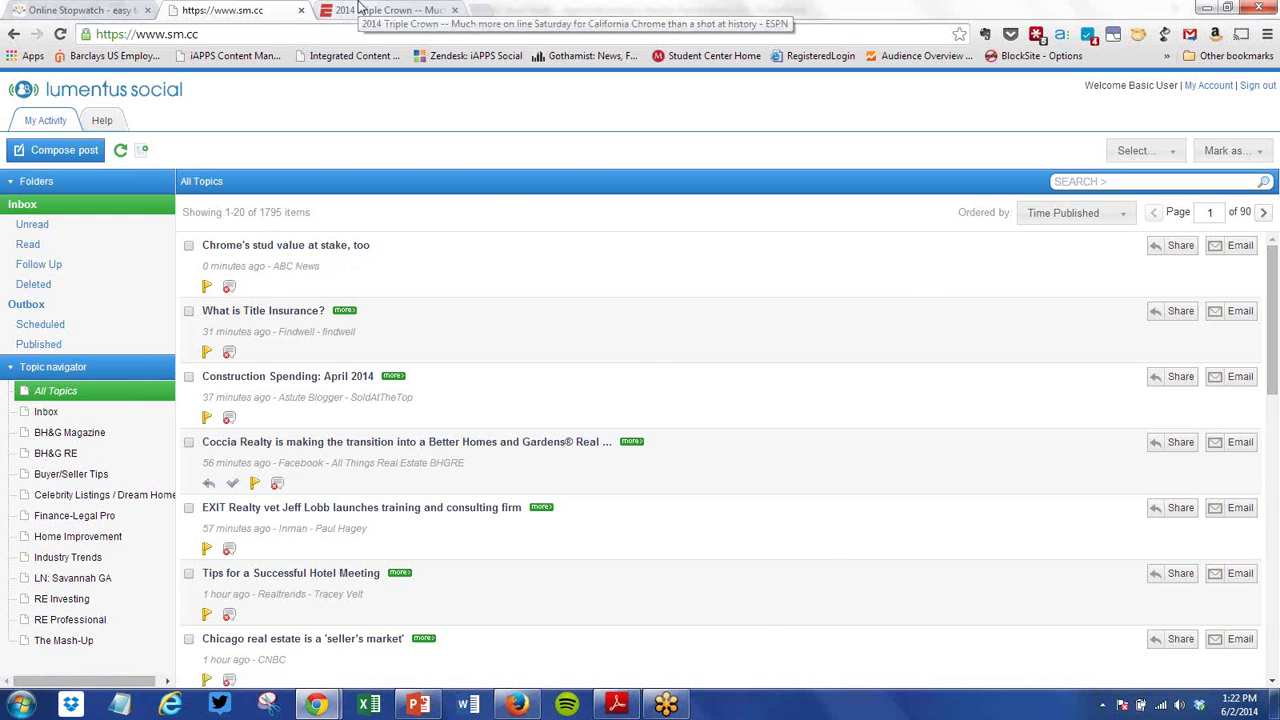
# Step: Copy the full web address of the ESPN article and paste it into the text of a new Lumentus Social post
pyautogui.click(360, 9)
pyautogui.click(362, 36)
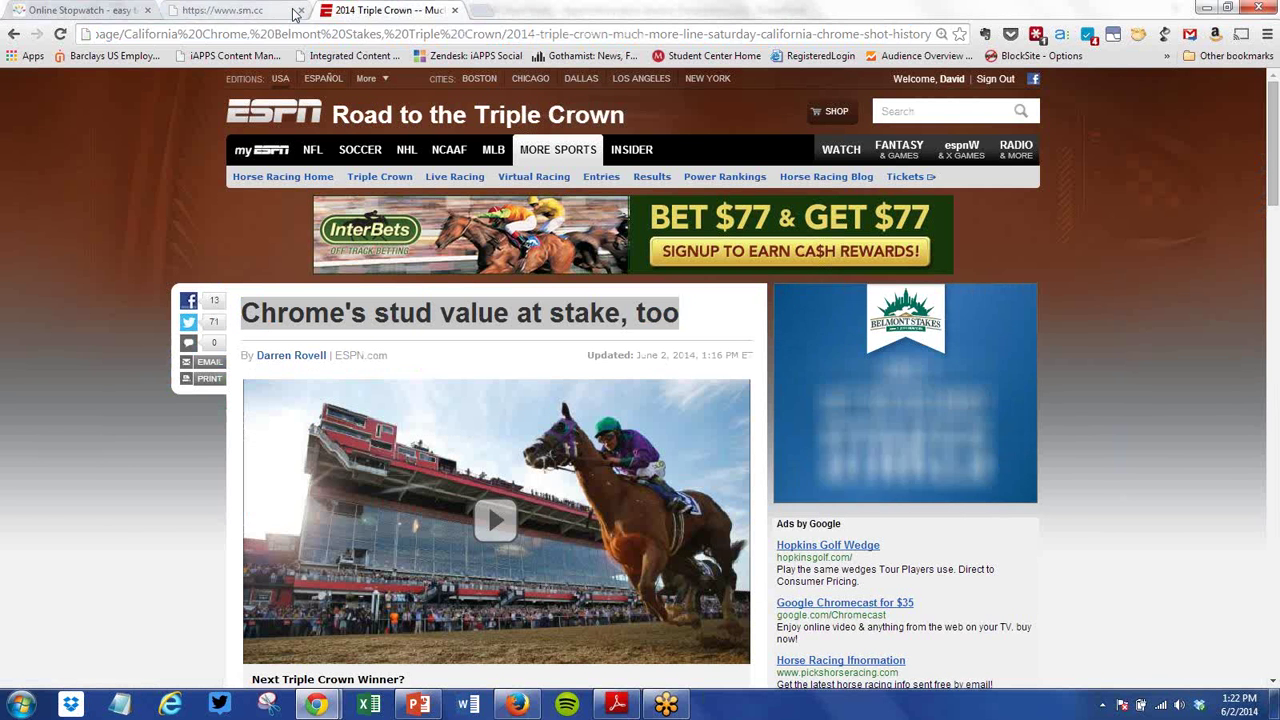
pyautogui.click(165, 10)
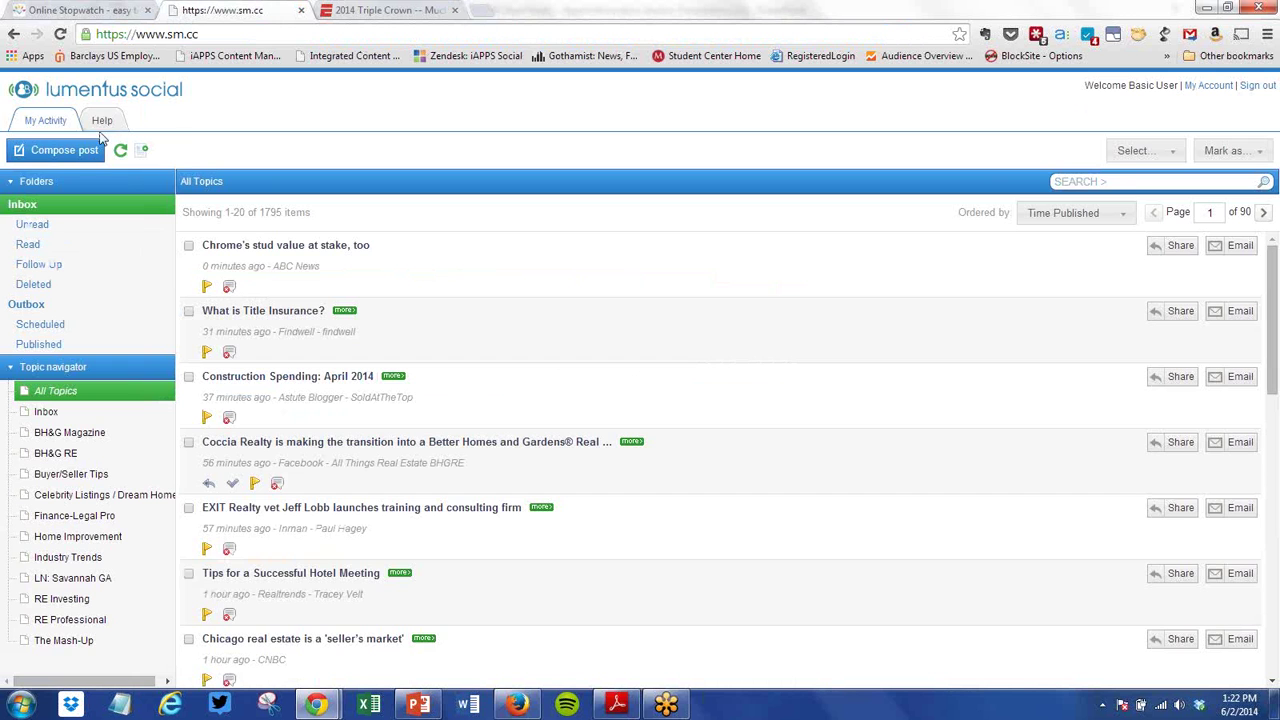
pyautogui.click(65, 152)
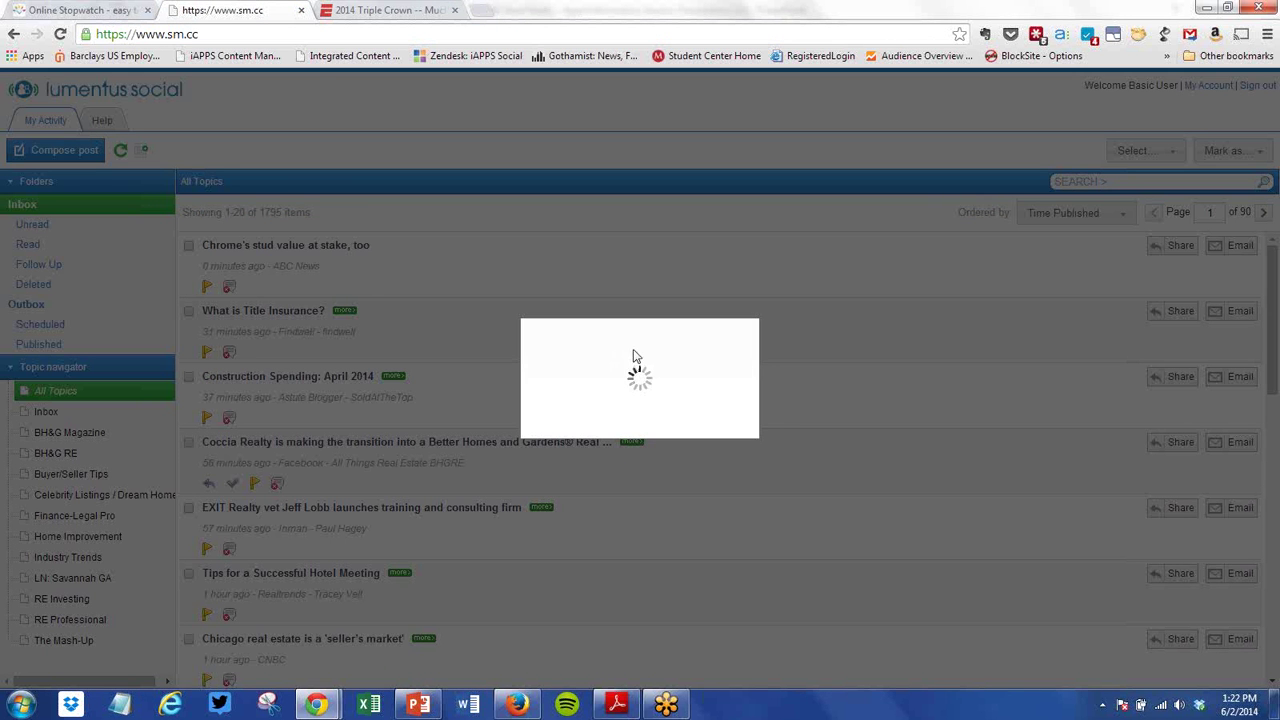
pyautogui.write('http://espn.go.com/horse-racing/triplecrown2014/story/_/page/California%20Chrome,%20Belmont%20Stakes,%20Triple%20Crown/2014-triple-crown-much-more-line-saturday-california-chrome-shot-history')
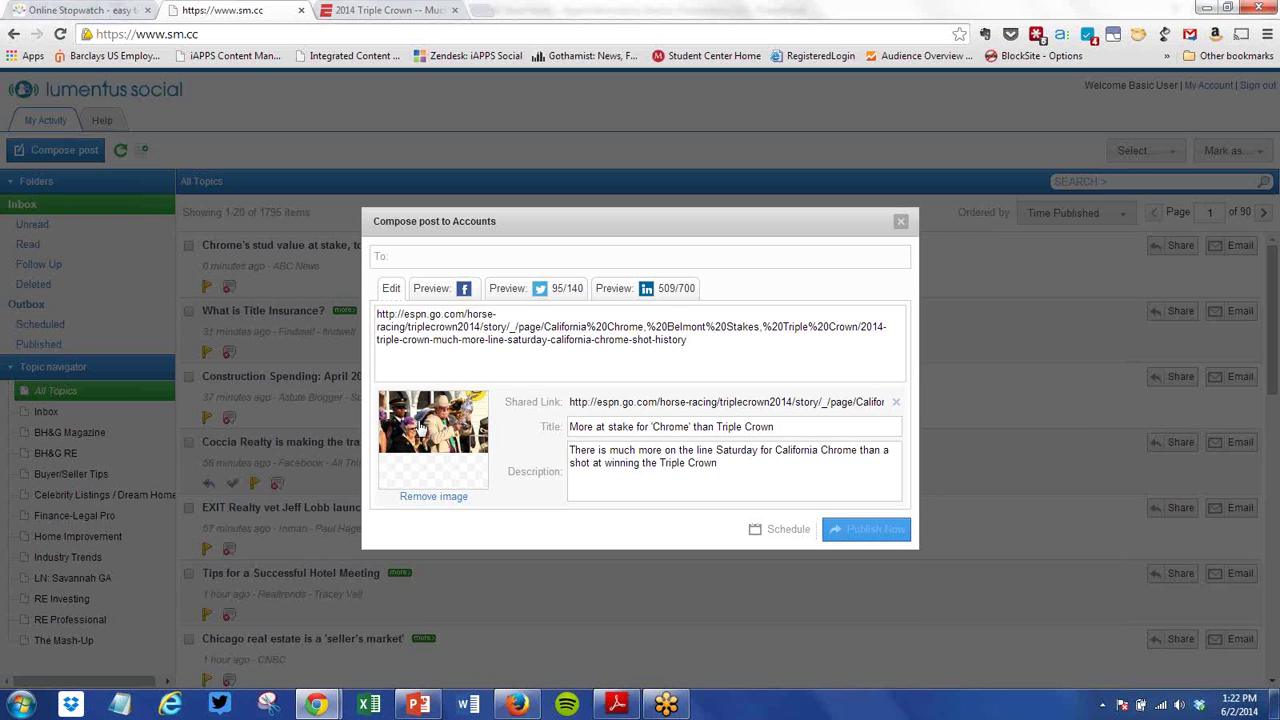
# Step: Preview the composed post for Facebook and look through its text, image and link description
pyautogui.click(448, 288)
pyautogui.scroll(-4, 548, 360)
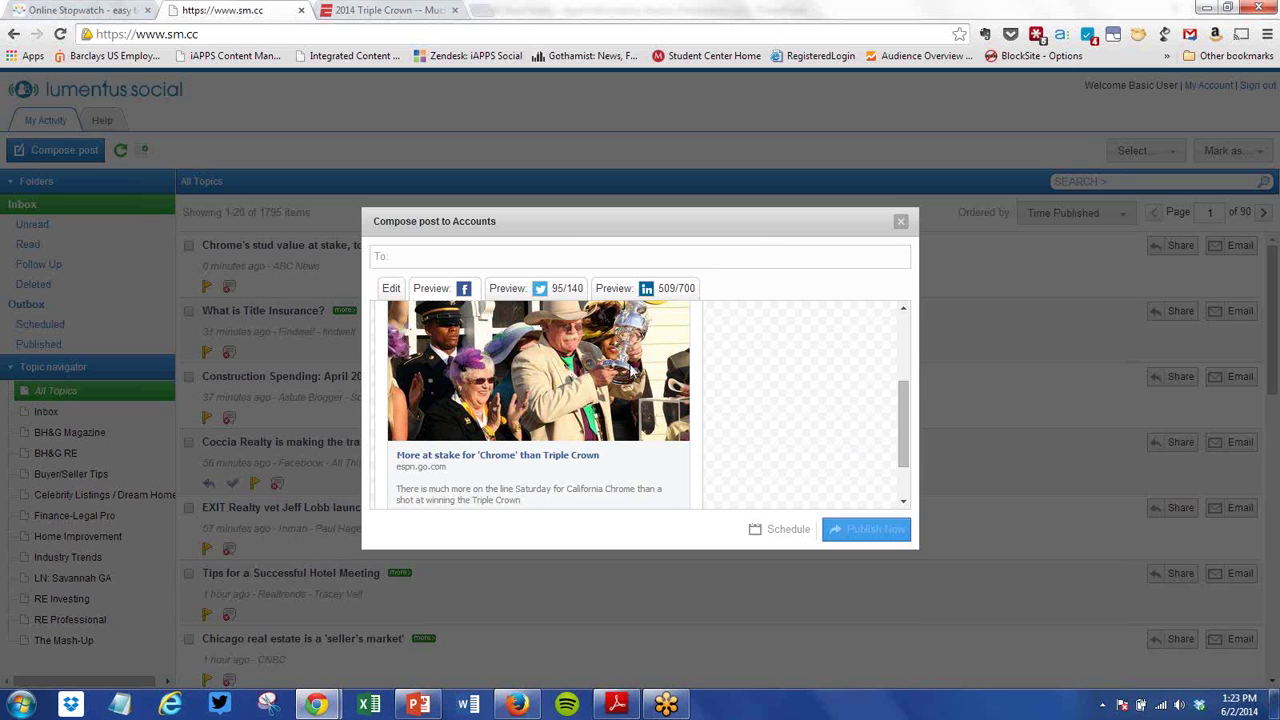
pyautogui.scroll(2, 565, 404)
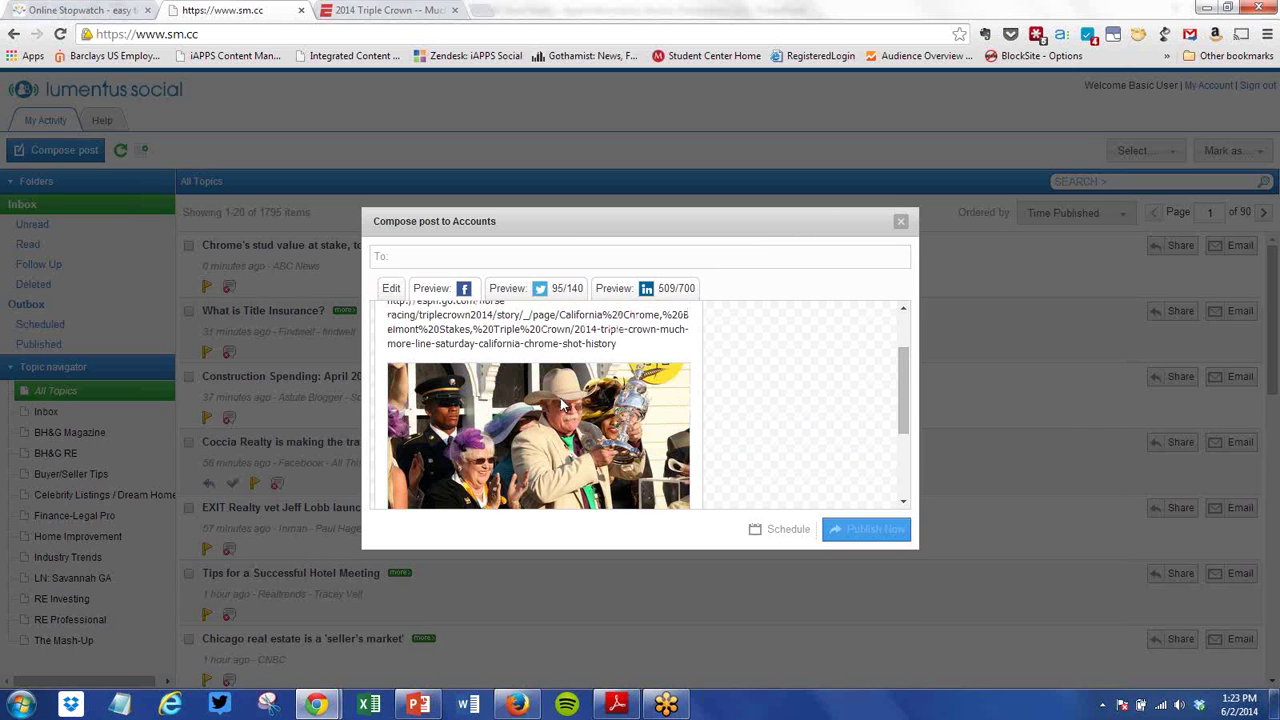
# Step: Close the composed post without publishing it and switch to the PowerPoint presentation
pyautogui.click(909, 233)
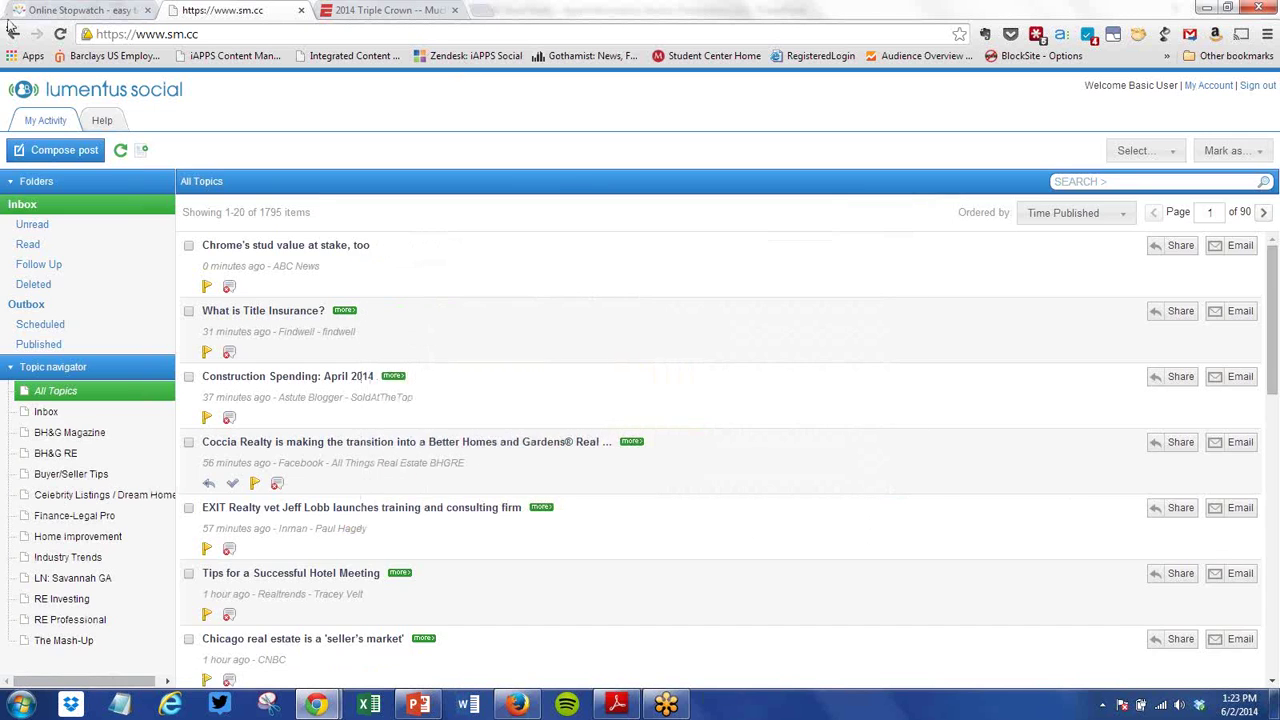
pyautogui.click(418, 705)
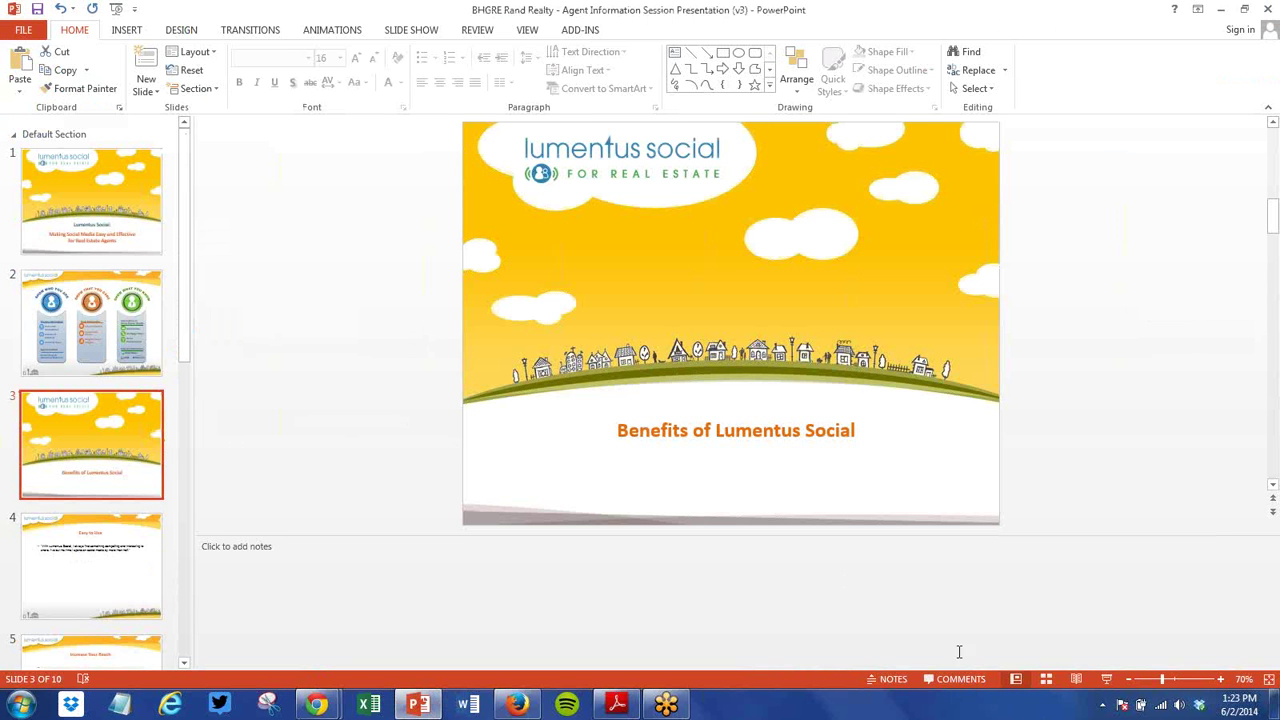